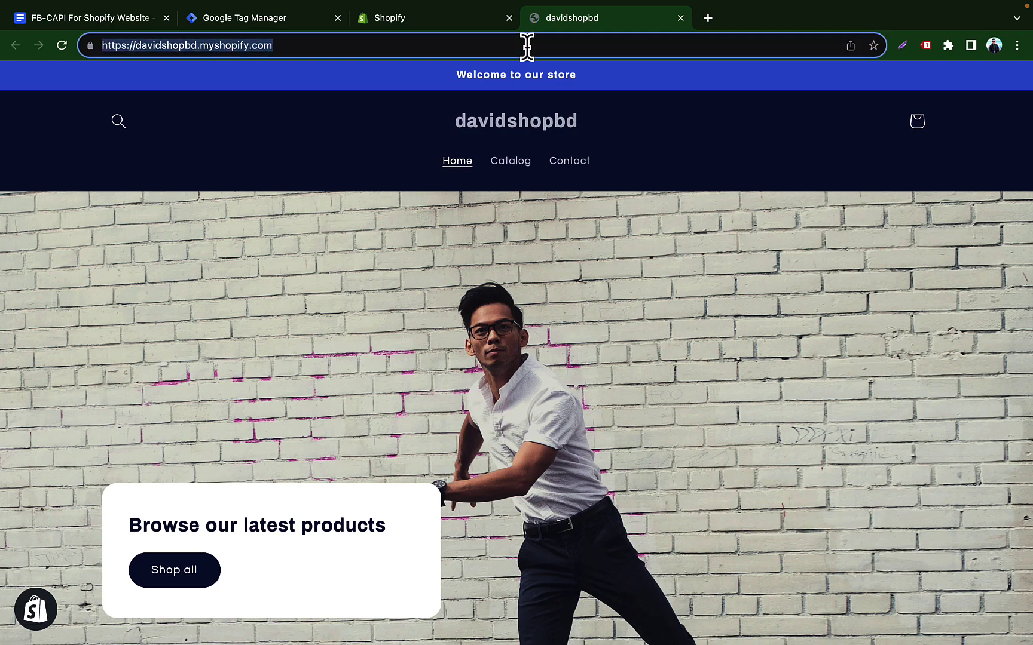
Bring up the copy menu on the davidshopbd storefront's address bar URL.
right_click(527, 47)
Copy the store URL and start Tag Manager preview connected to davidshopbd.myshopify.com.
left_click(528, 141)
left_click(245, 18)
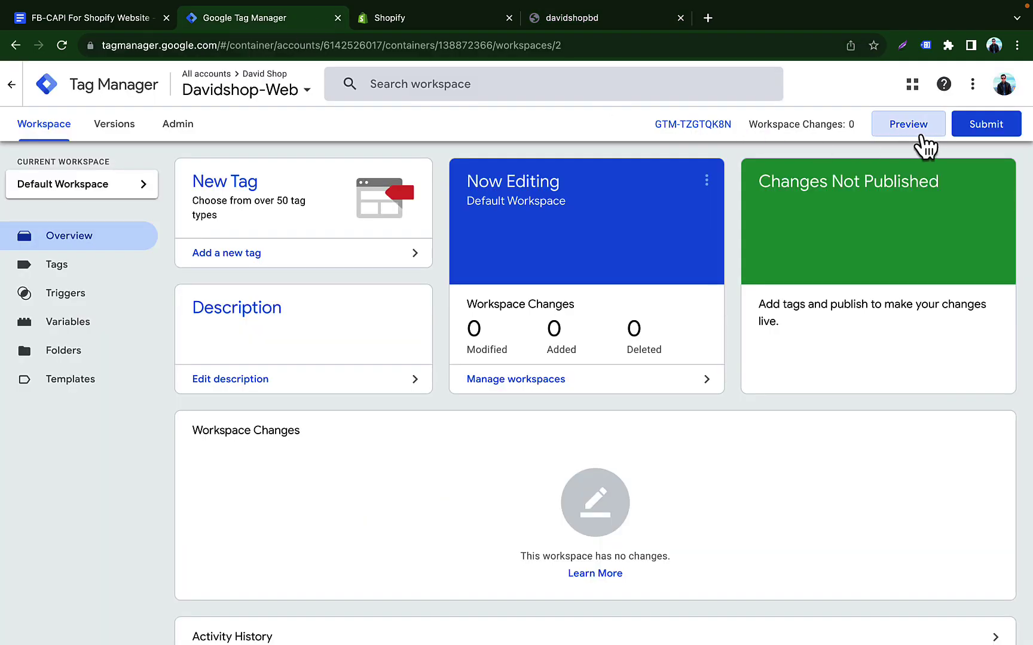
left_click(907, 126)
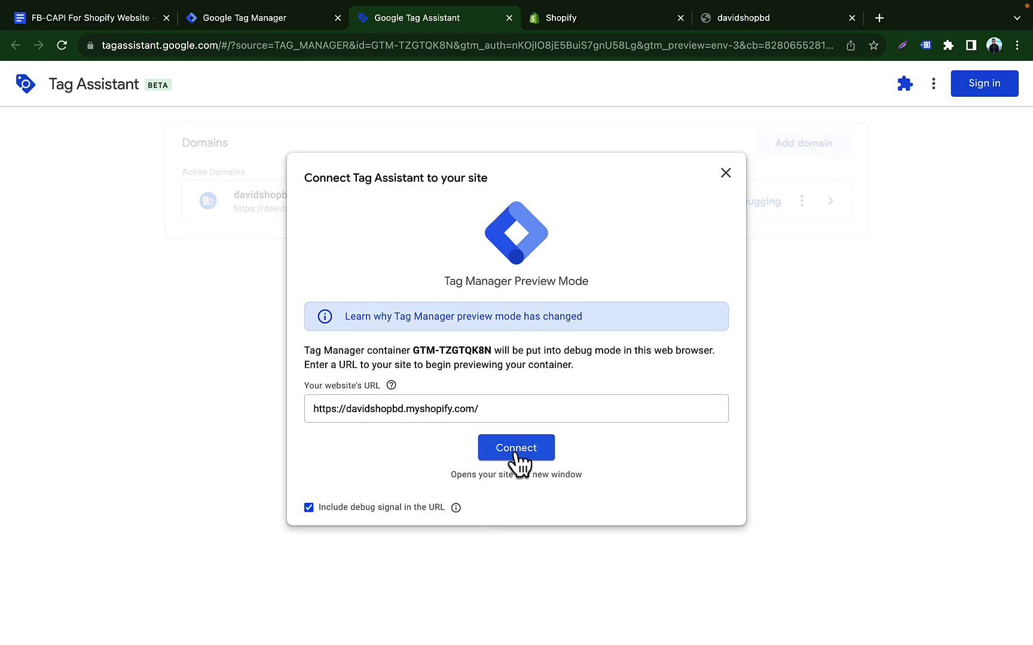
left_click(517, 448)
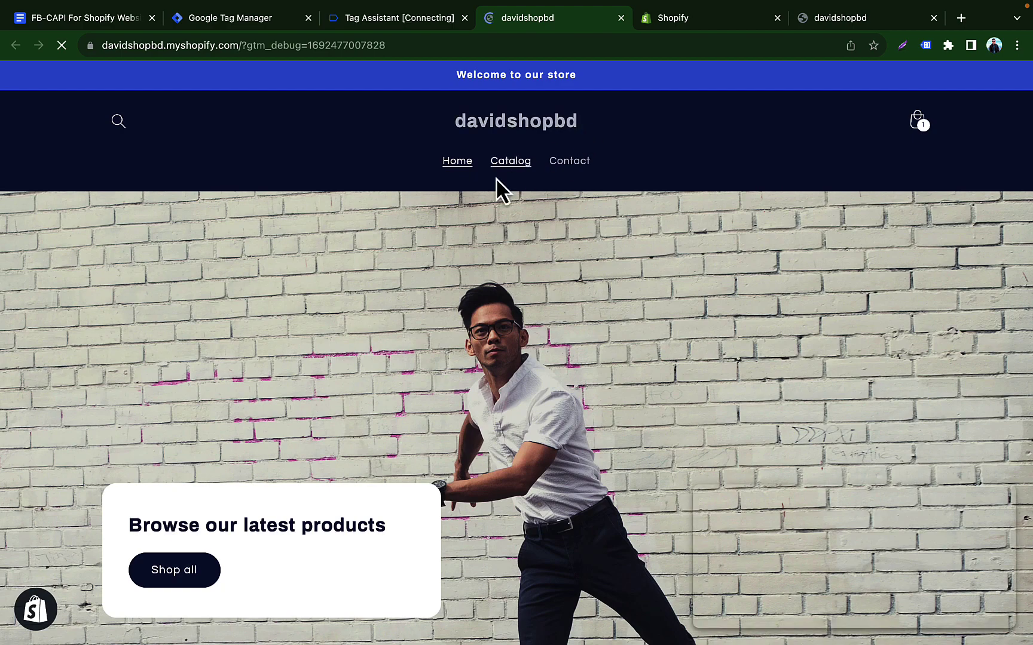
Open the Good Morning Mouthwash product page in the debugged store, then return to Tag Assistant.
scroll(427, 396, "down", 10)
scroll(418, 404, "down", 2)
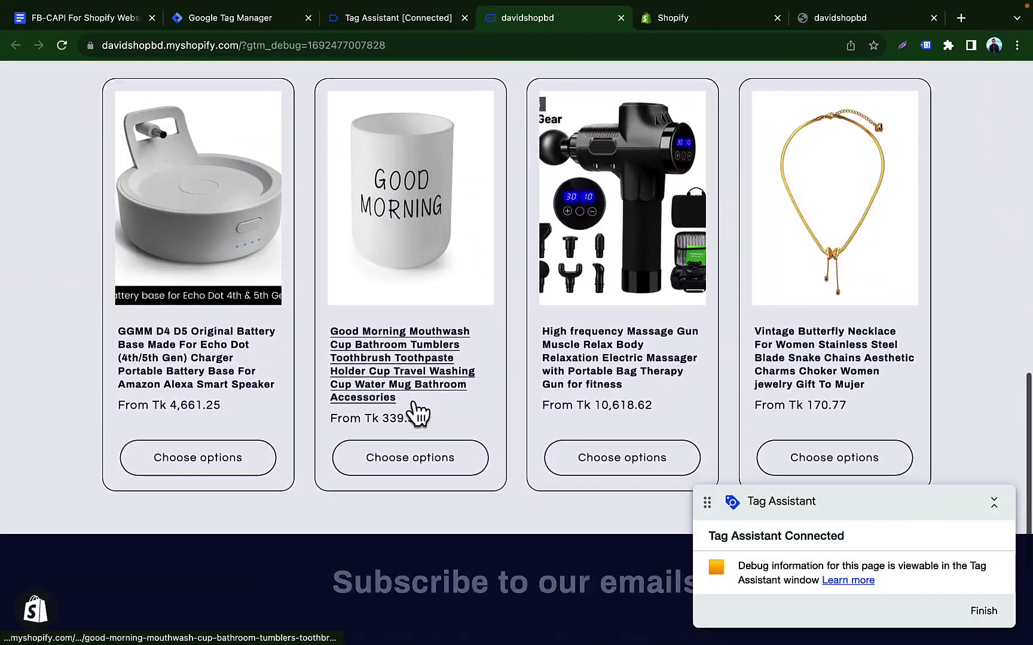
left_click(401, 357)
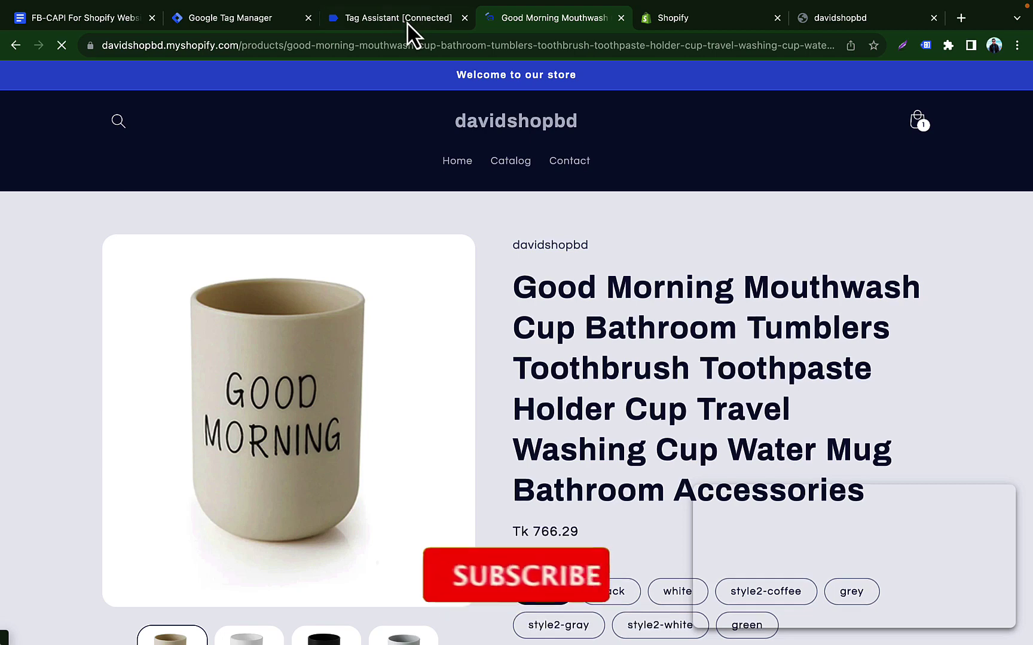
left_click(408, 23)
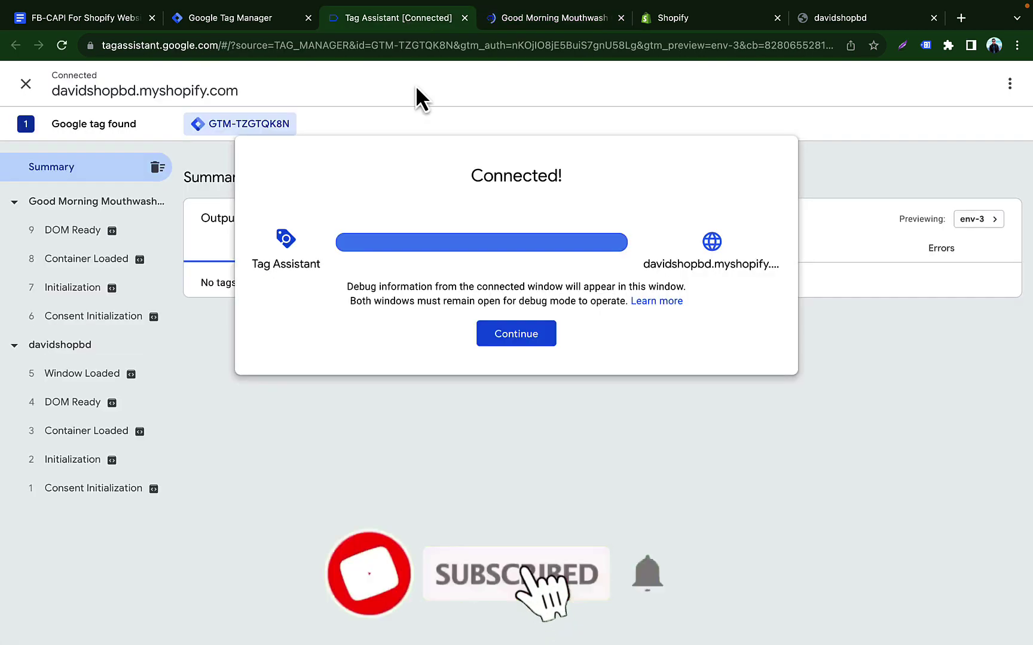
Dismiss the connected notice and view the Data Layer tab in Tag Assistant.
left_click(524, 335)
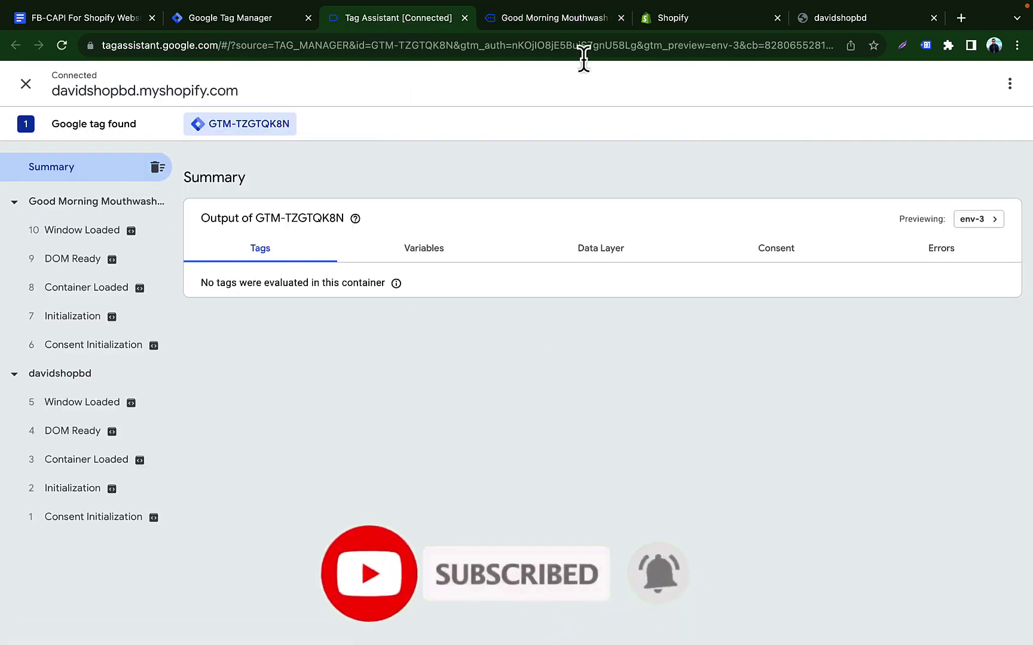
left_click(562, 23)
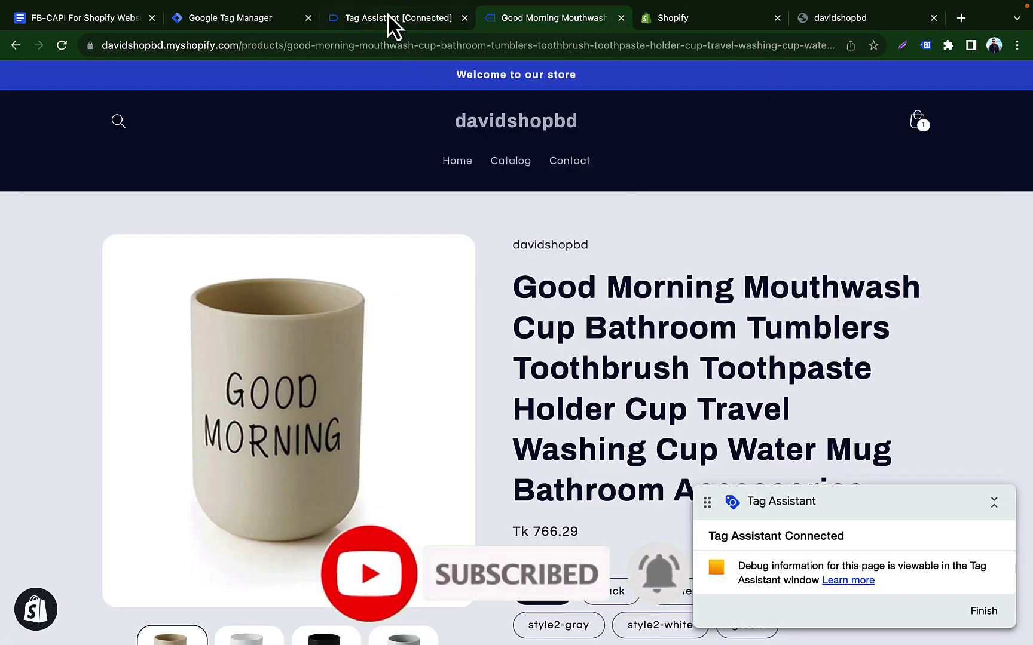
left_click(392, 18)
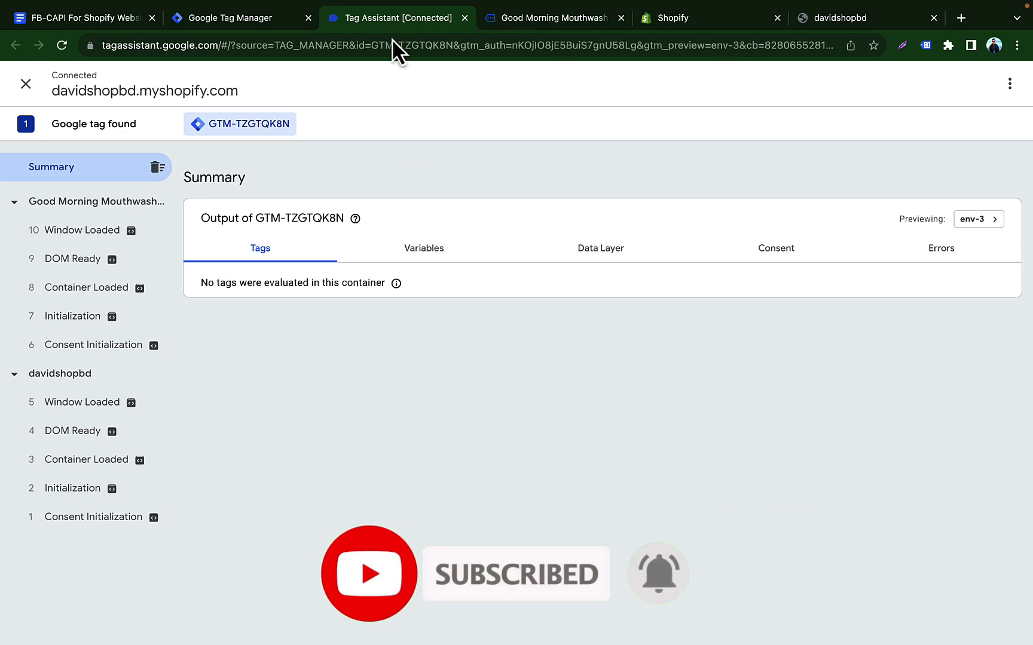
left_click(603, 263)
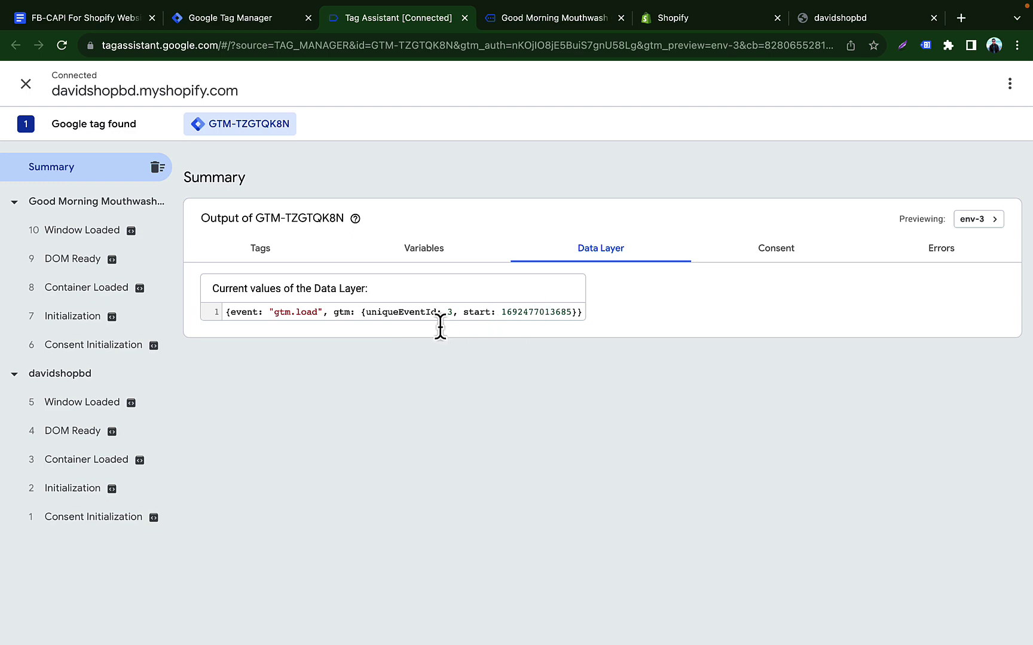
Add the Good Morning mug to the cart and check Tag Assistant for new events.
left_click(557, 18)
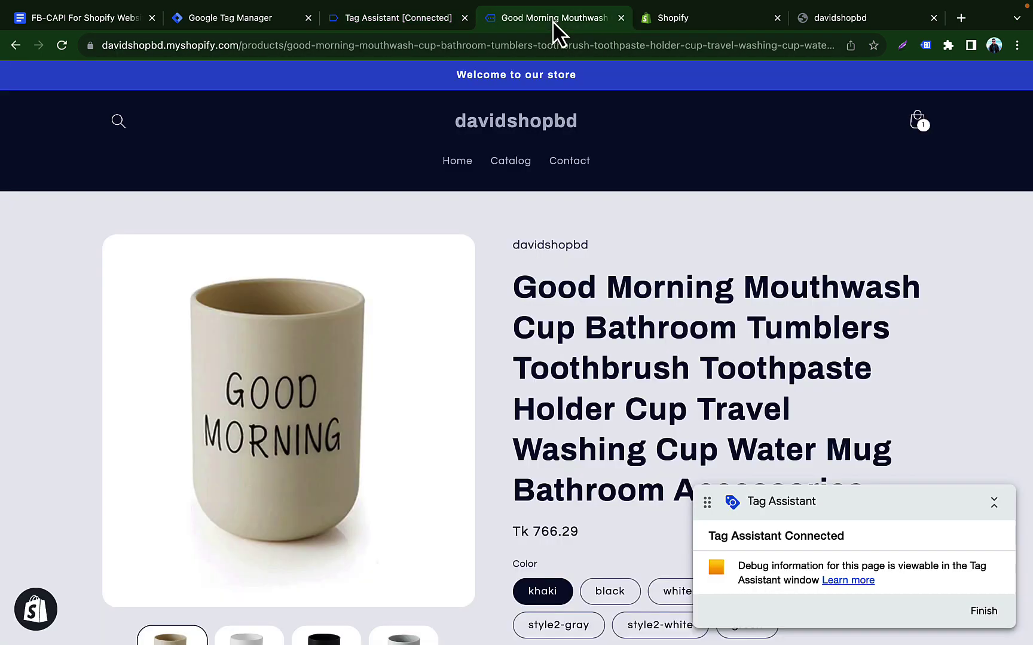
scroll(696, 396, "down", 7)
left_click(636, 443)
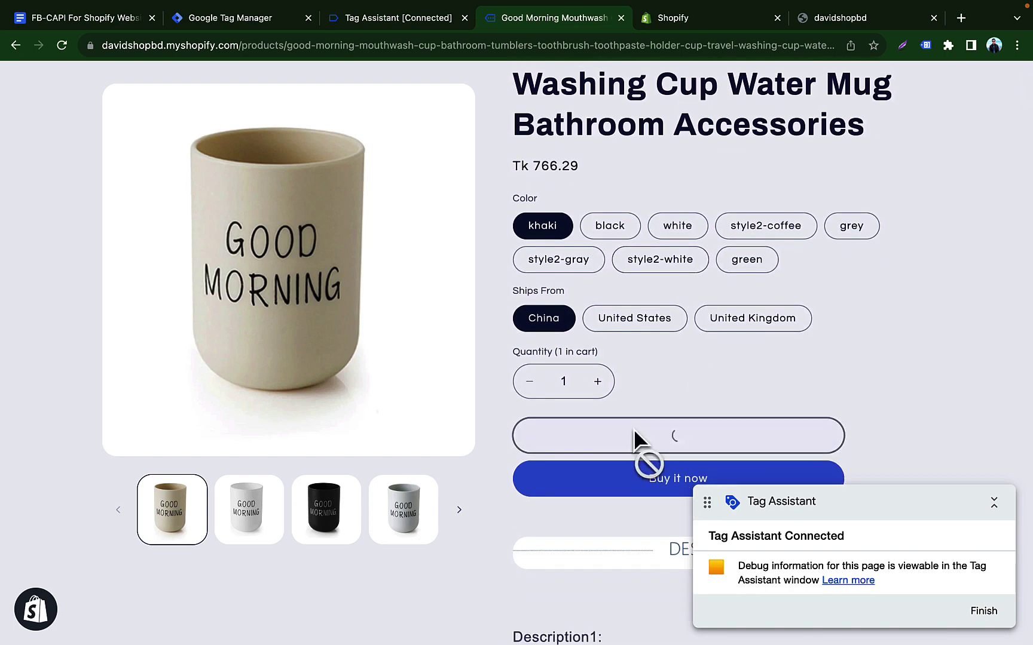
left_click(422, 23)
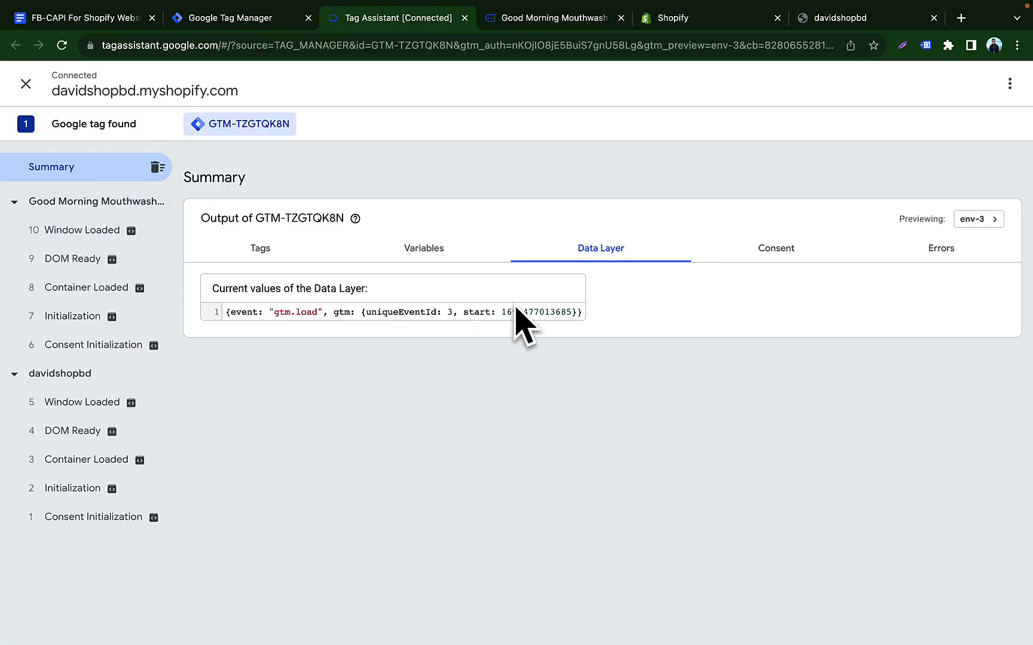
Proceed from the cart to checkout and recheck Tag Assistant's events.
left_click(554, 18)
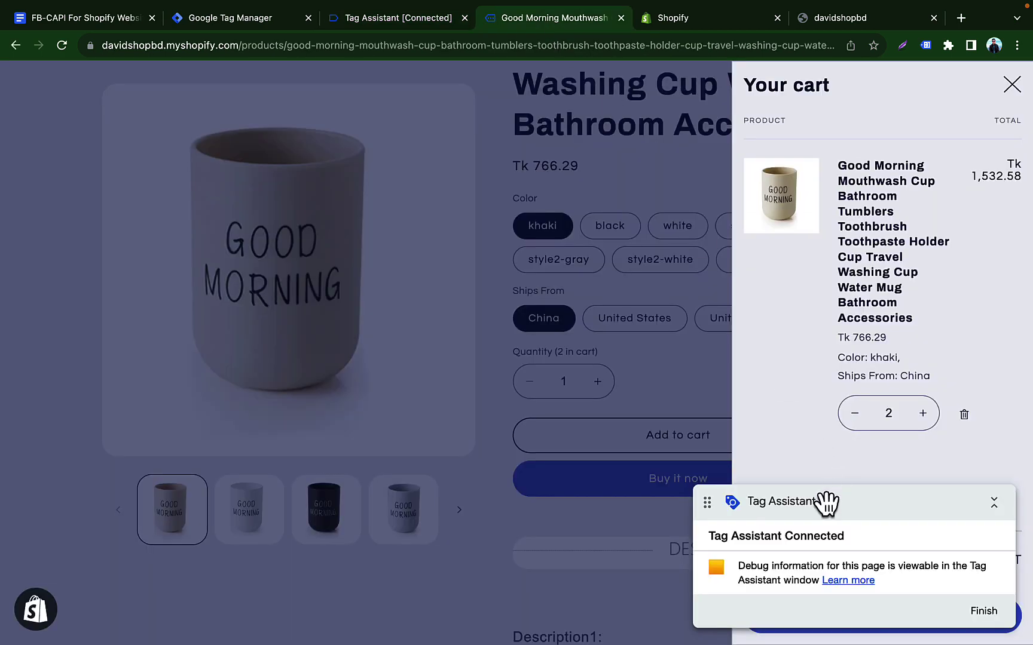
left_click_drag(826, 504, 432, 503)
left_click(790, 625)
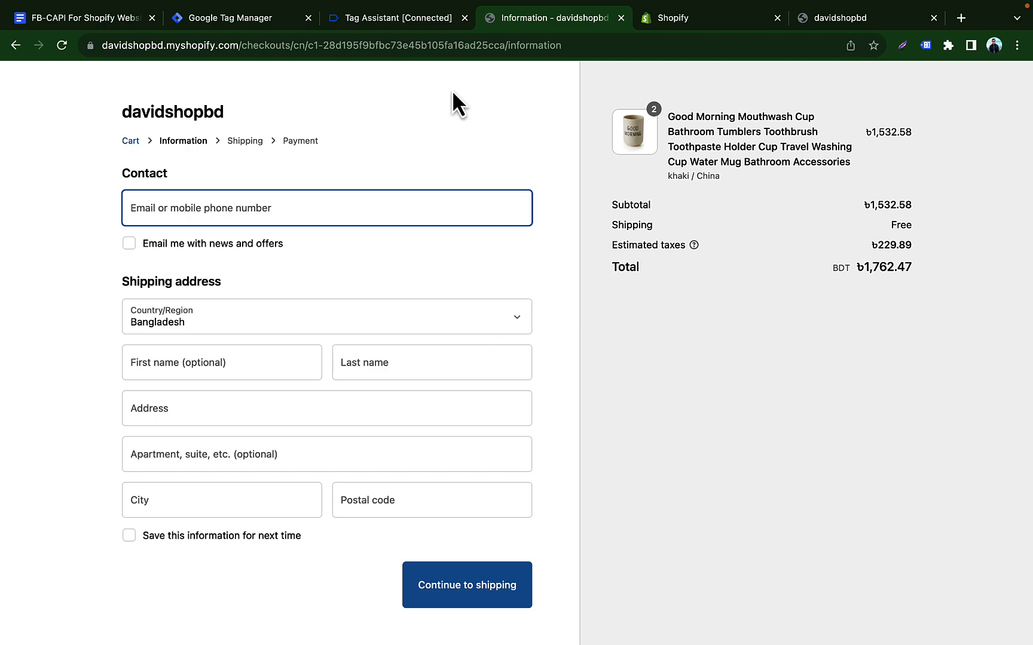
left_click(418, 18)
left_click(538, 18)
Return to the product page, confirm only gtm.dom is recorded, and open the dataLayer setup guide.
left_click(18, 50)
scroll(597, 350, "down", 6)
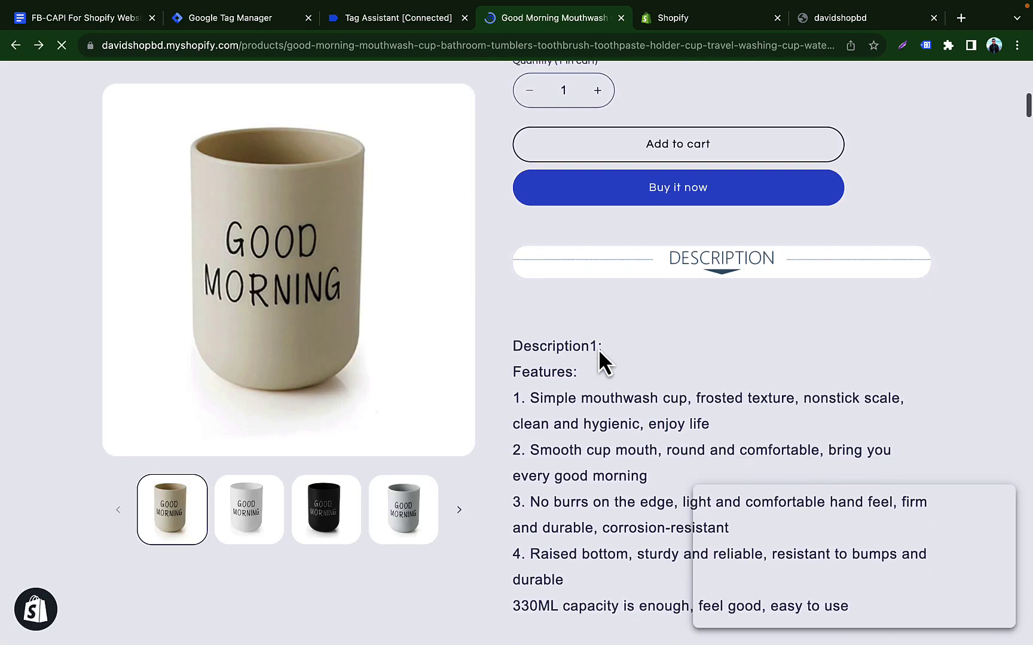
left_click(386, 21)
scroll(108, 423, "down", 2)
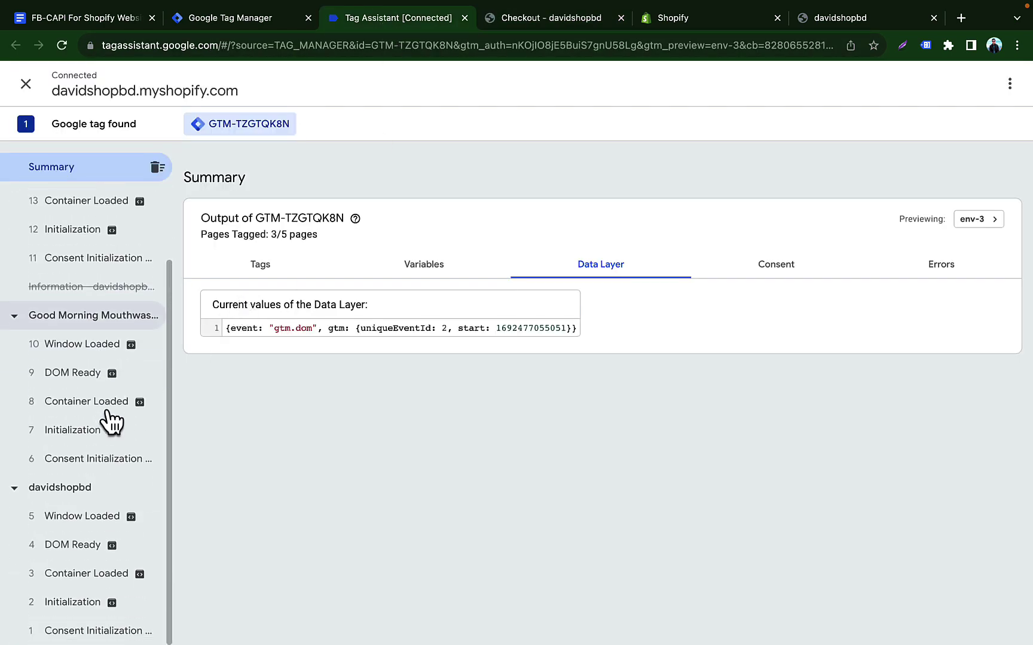
scroll(109, 423, "up", 2)
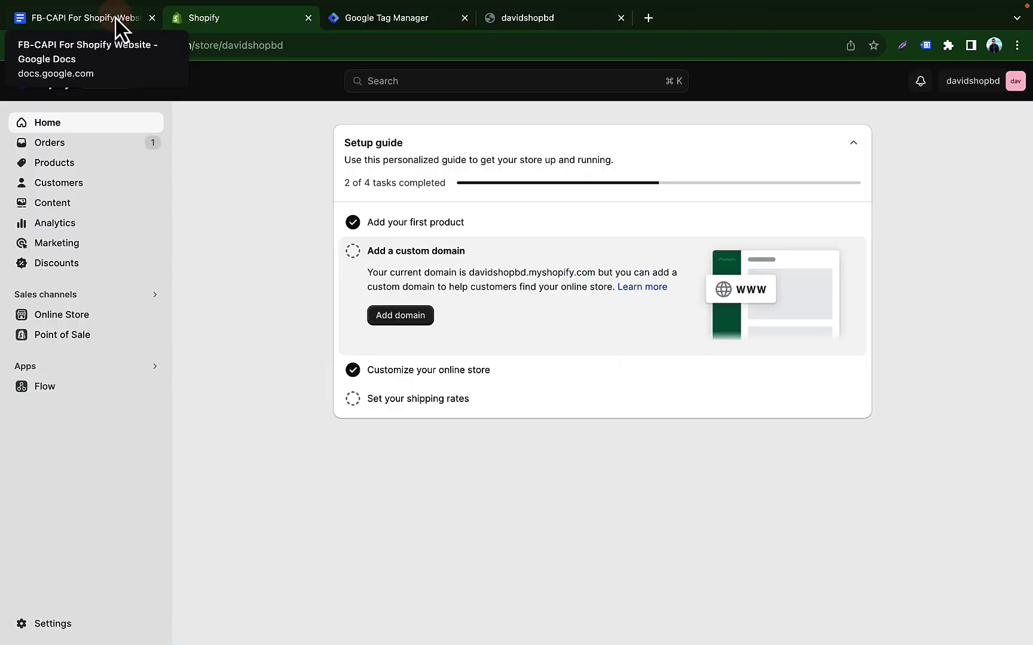
left_click(119, 26)
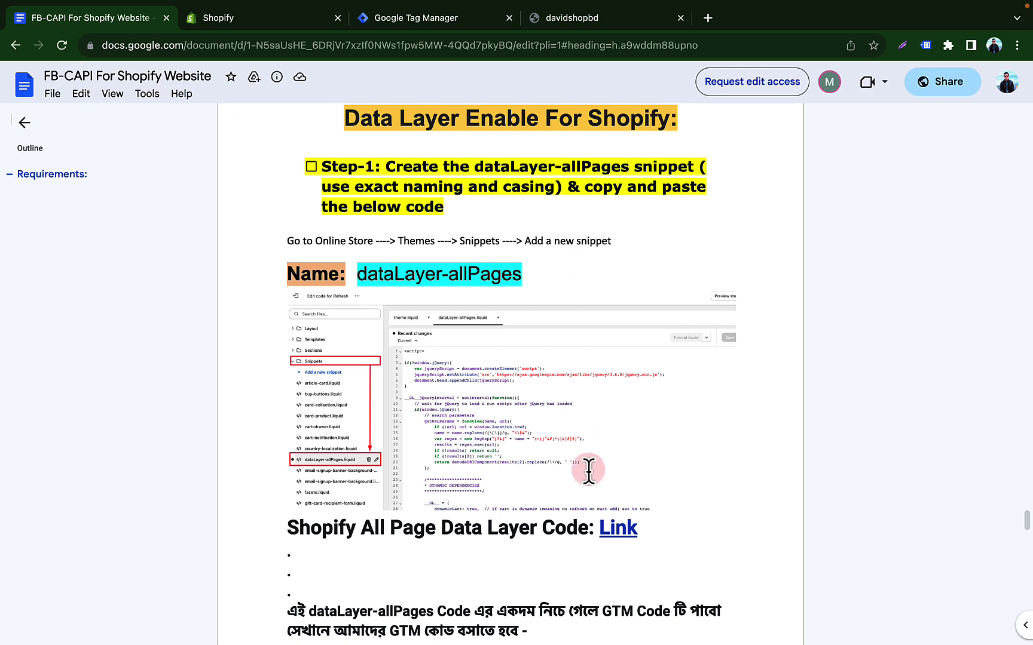
Search Google for 'shopify data layer' in a new tab.
left_click(650, 19)
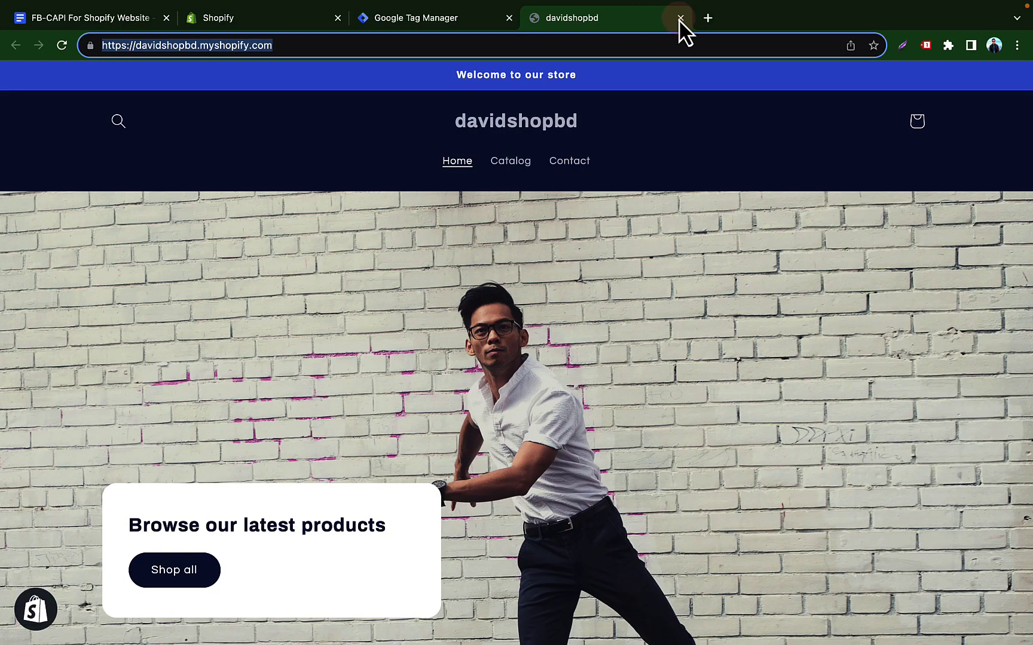
left_click(710, 18)
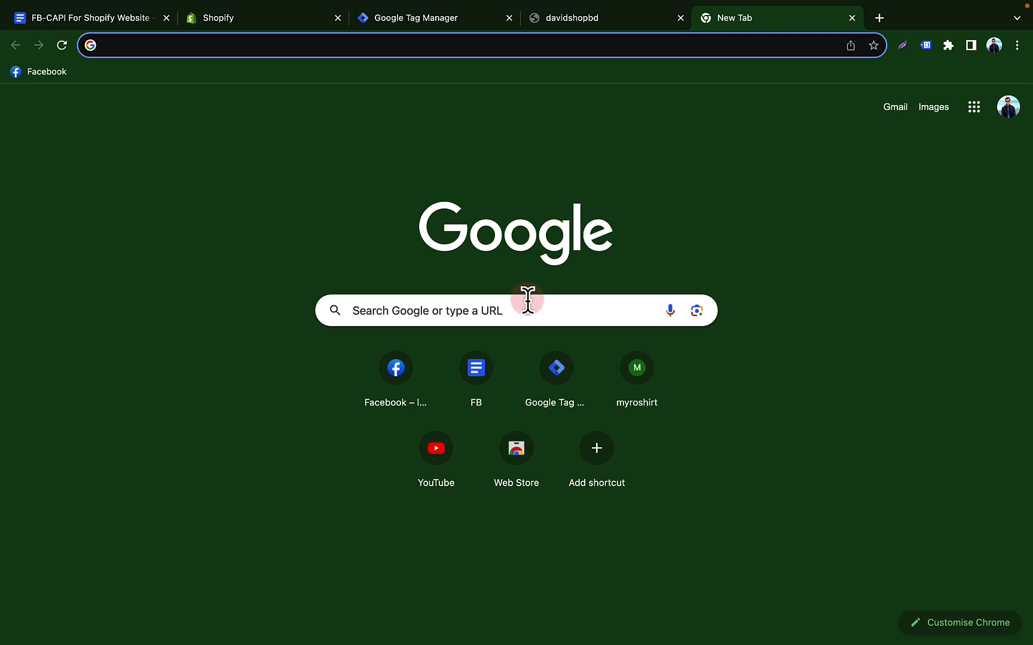
type("shopify dat")
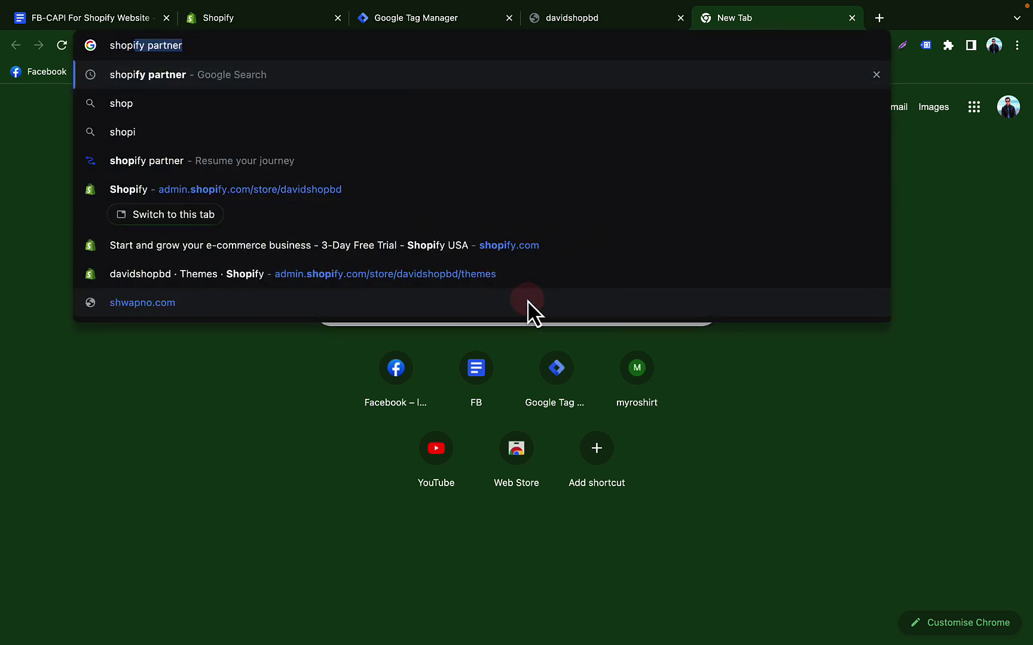
type("a layer")
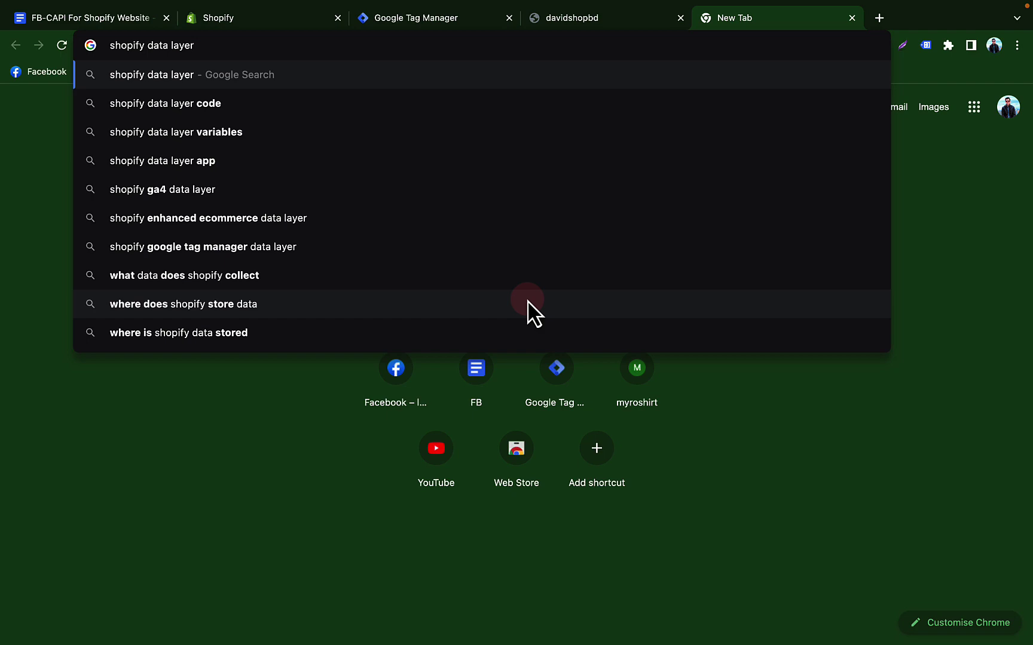
key("Return")
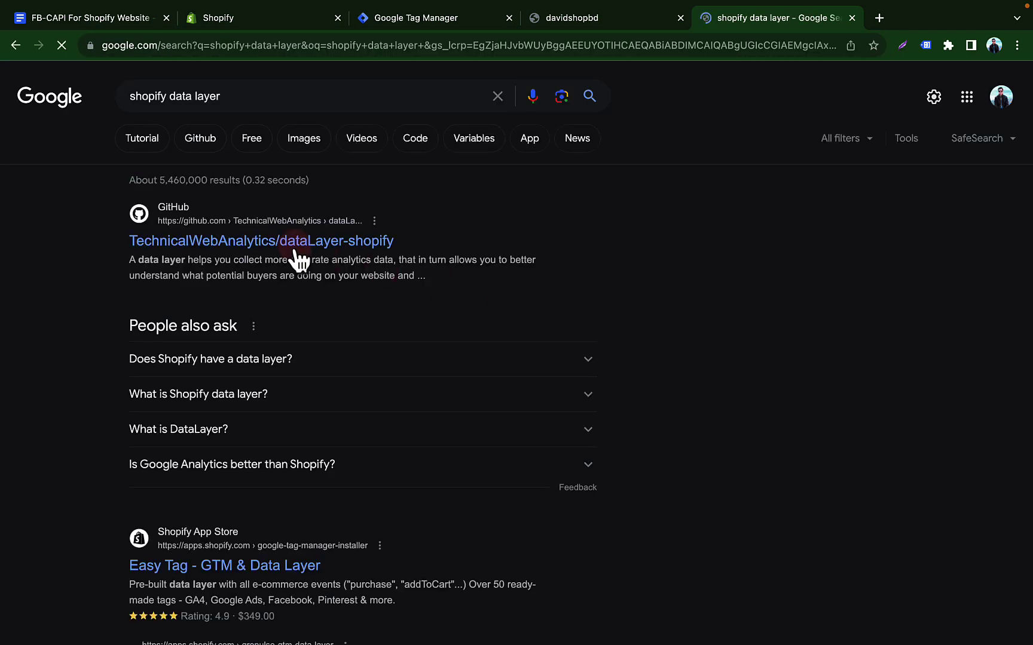
Read the TechnicalWebAnalytics/dataLayer-shopify README's installation options, then close the repository tab.
left_click(242, 242)
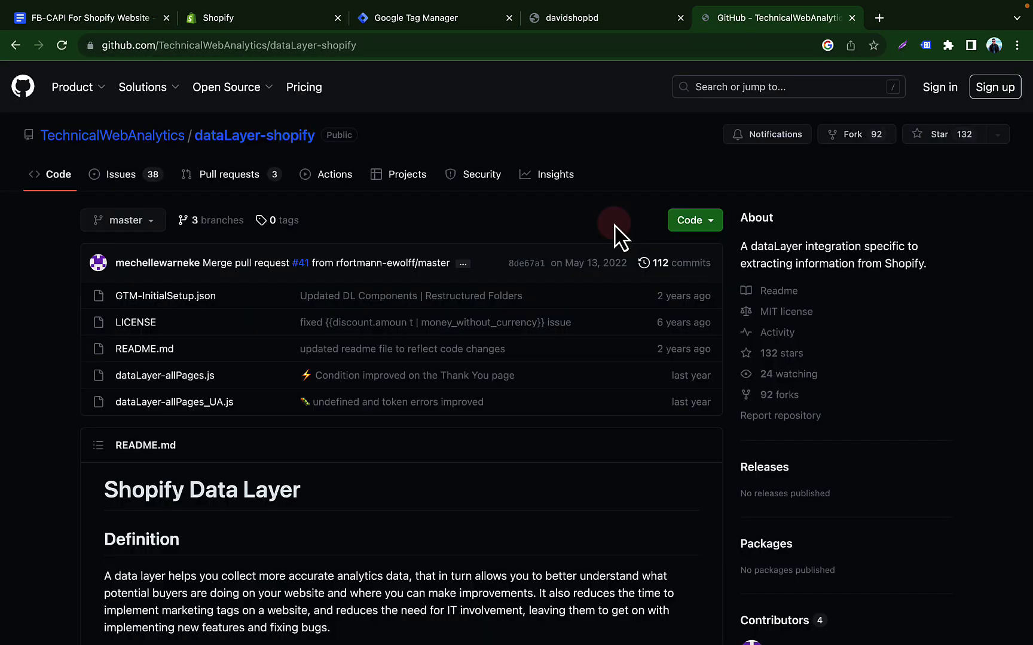
scroll(299, 387, "down", 2)
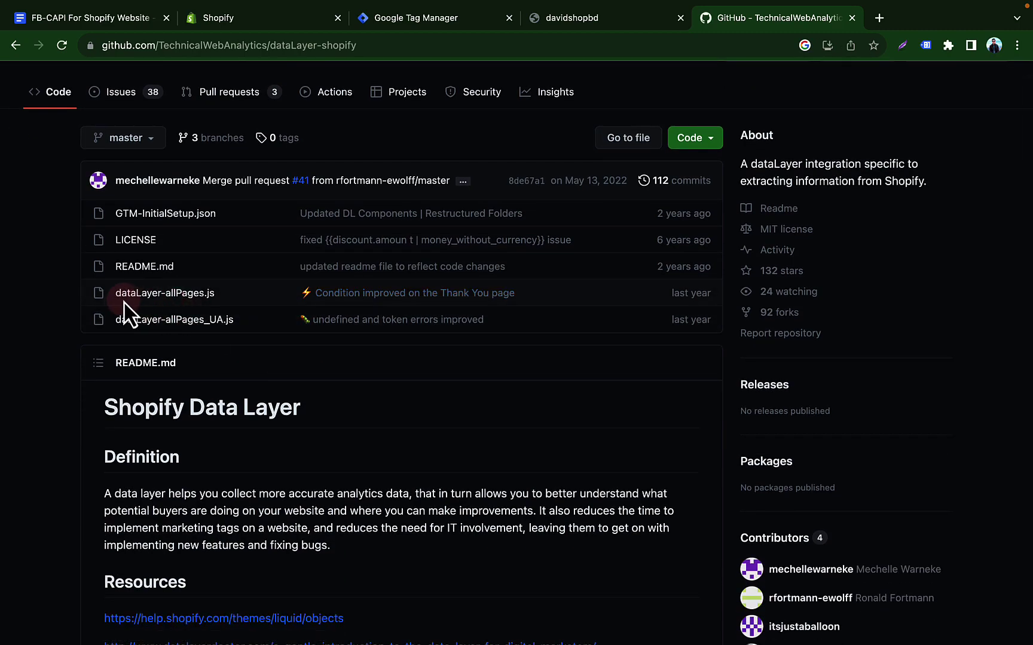
scroll(338, 512, "down", 20)
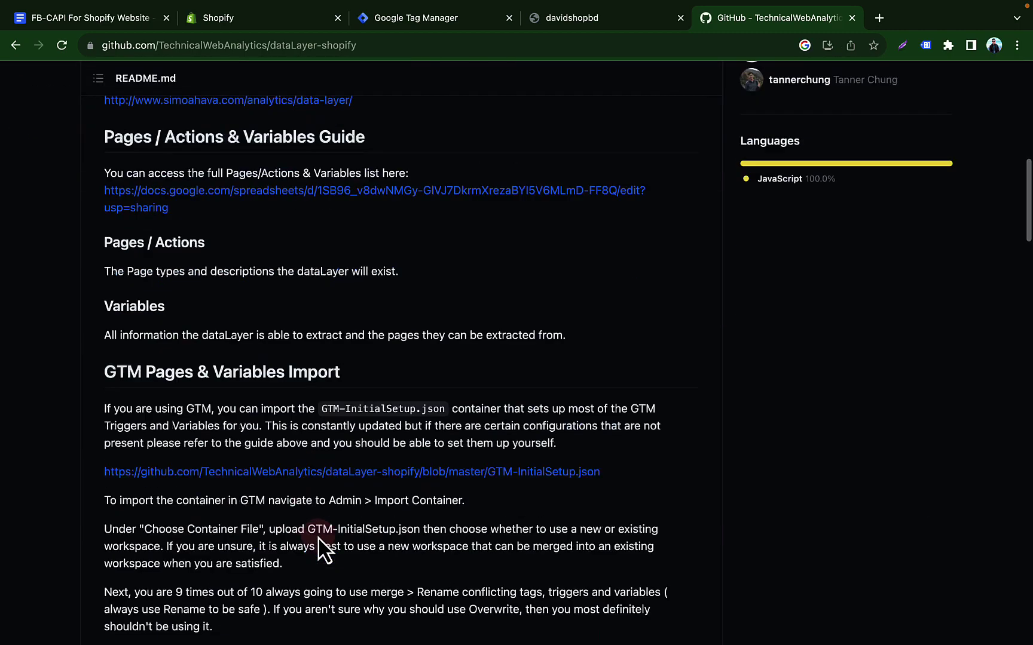
scroll(500, 335, "down", 20)
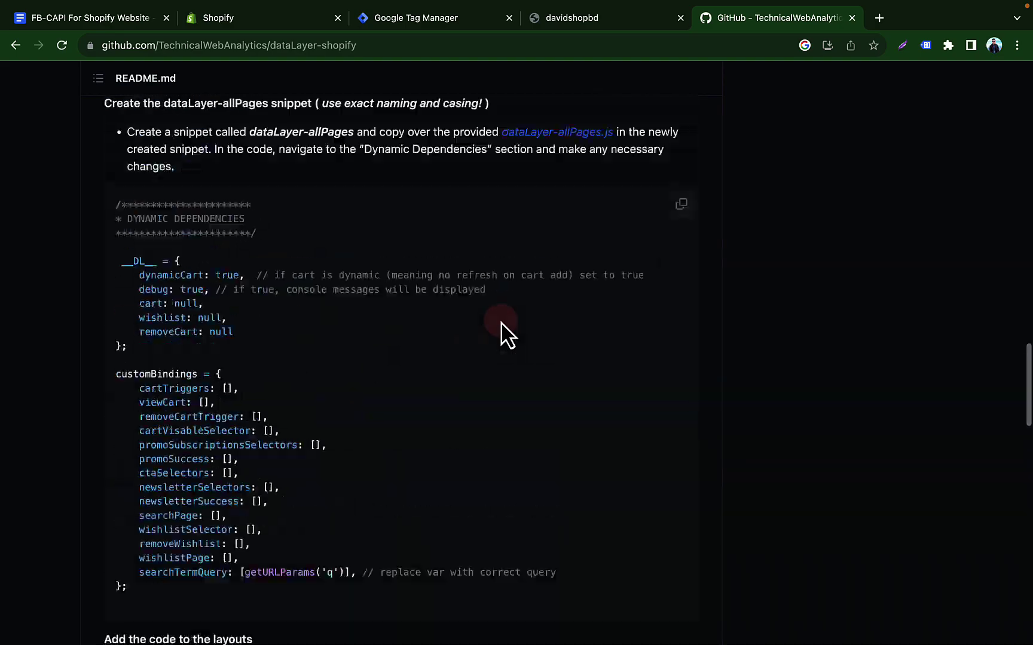
scroll(501, 335, "up", 15)
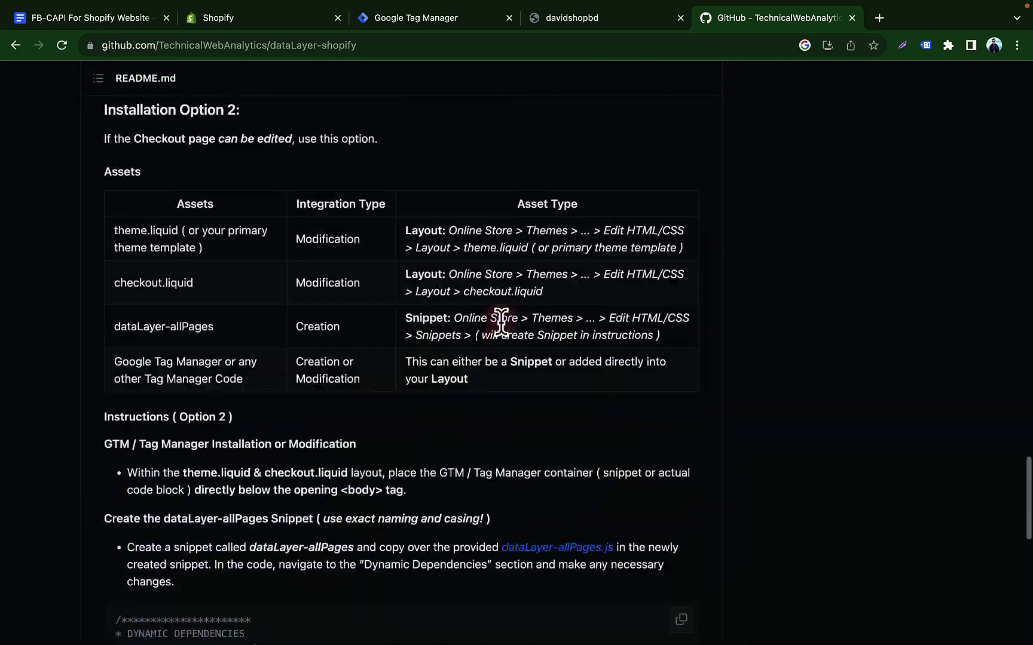
scroll(431, 265, "up", 15)
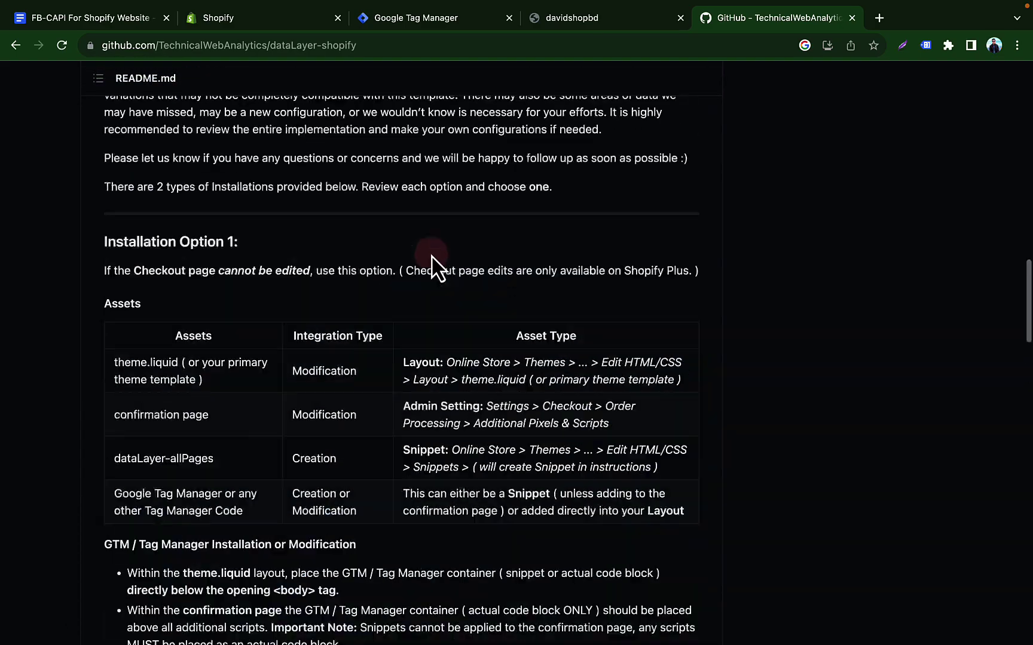
scroll(431, 264, "down", 17)
scroll(431, 265, "up", 3)
scroll(430, 264, "up", 2)
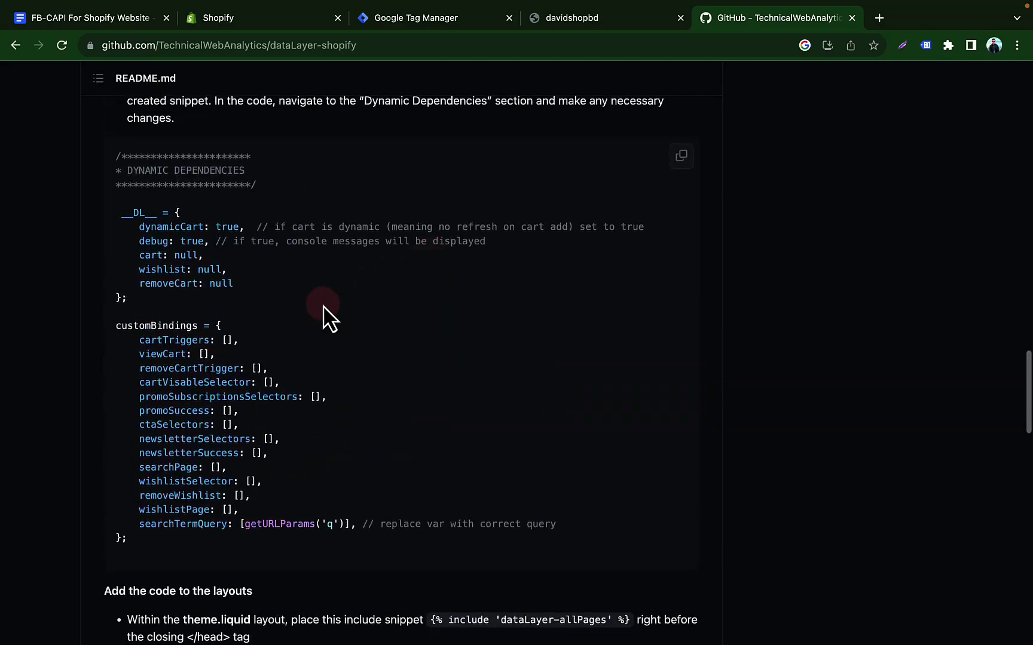
scroll(489, 233, "up", 20)
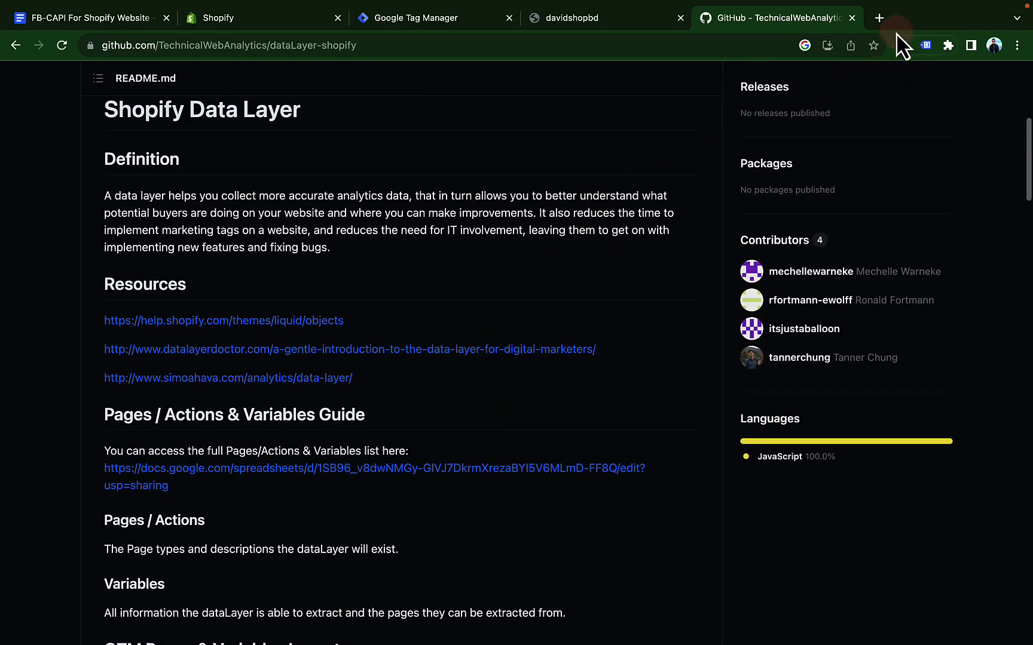
left_click(852, 17)
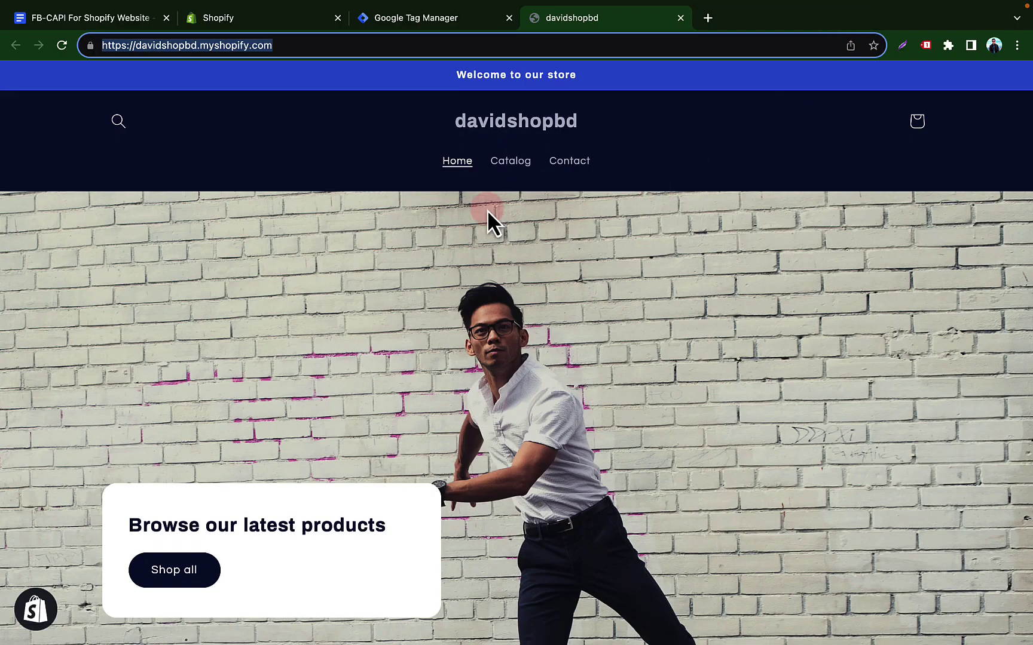
Copy the snippet name 'dataLayer-allPages' from the FB-CAPI For Shopify Website guide.
left_click(132, 34)
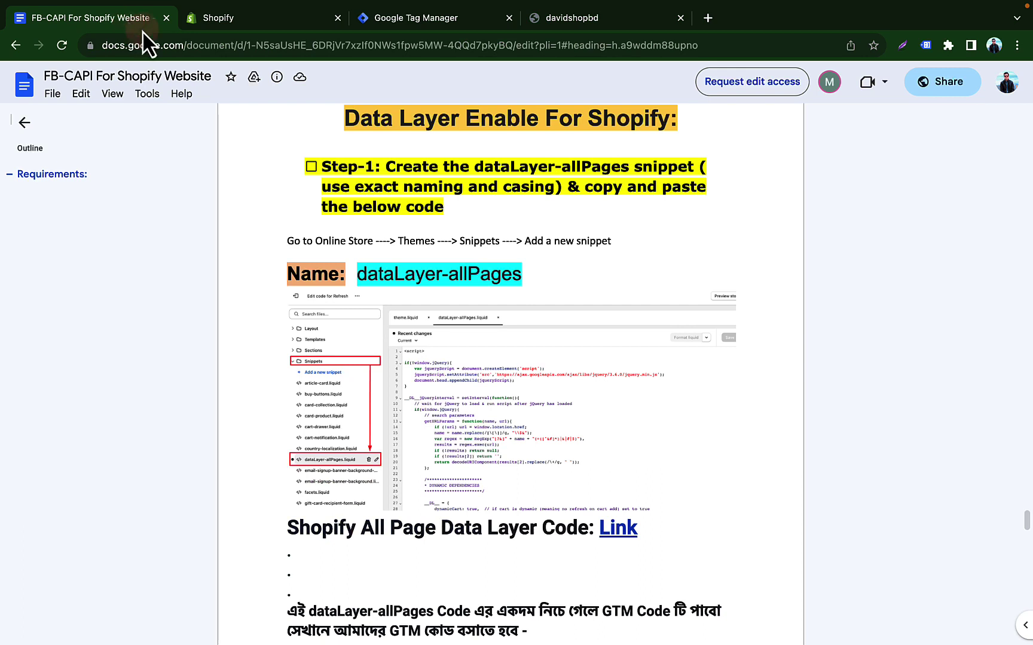
left_click(420, 277)
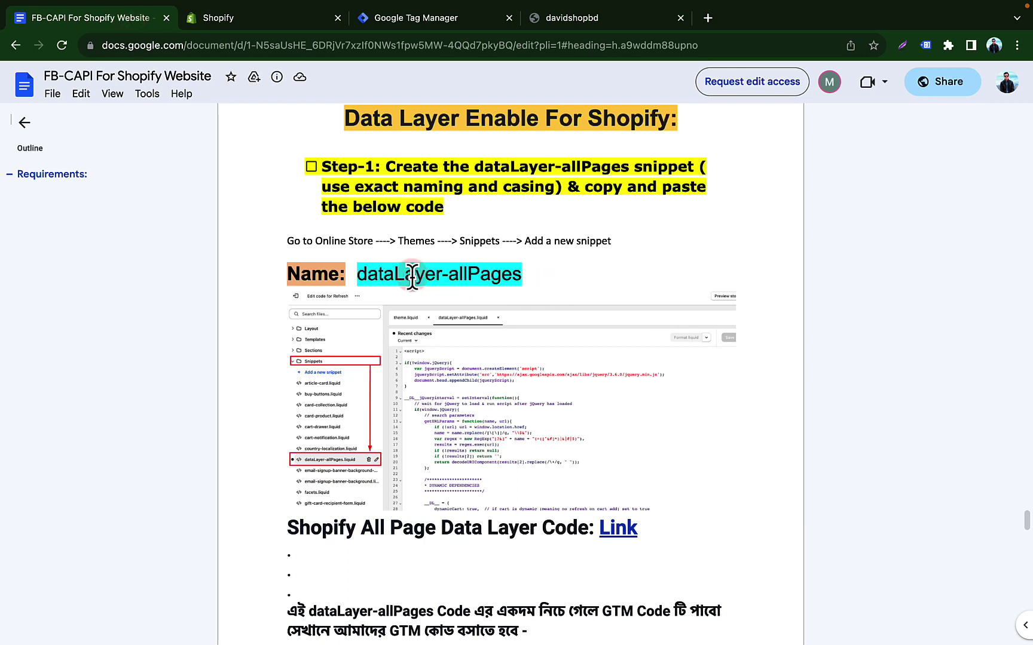
left_click_drag(358, 275, 522, 275)
right_click(482, 272)
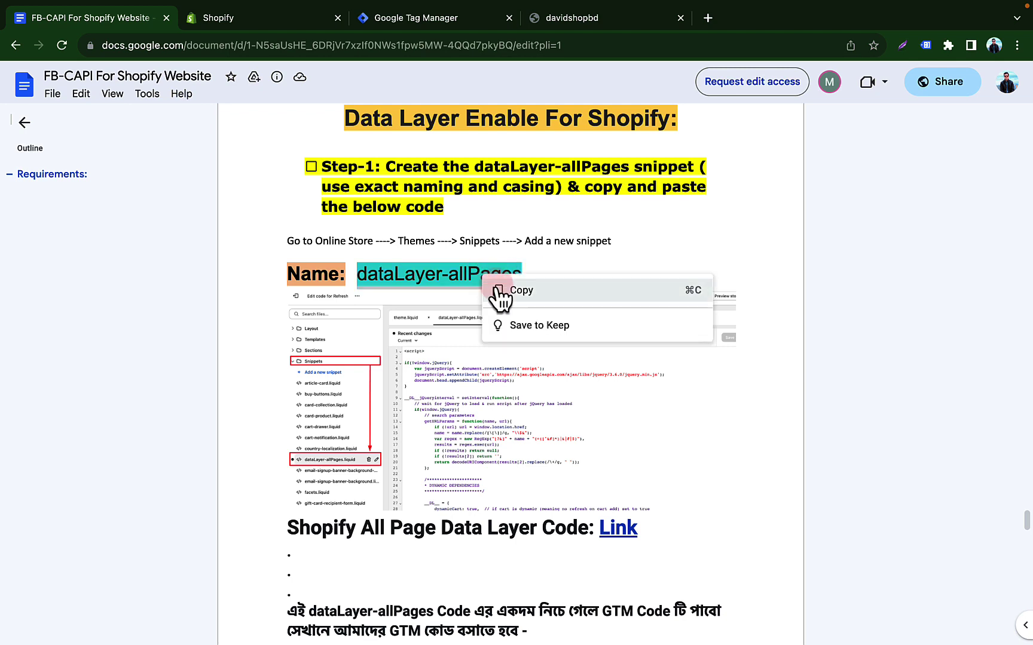
left_click(526, 292)
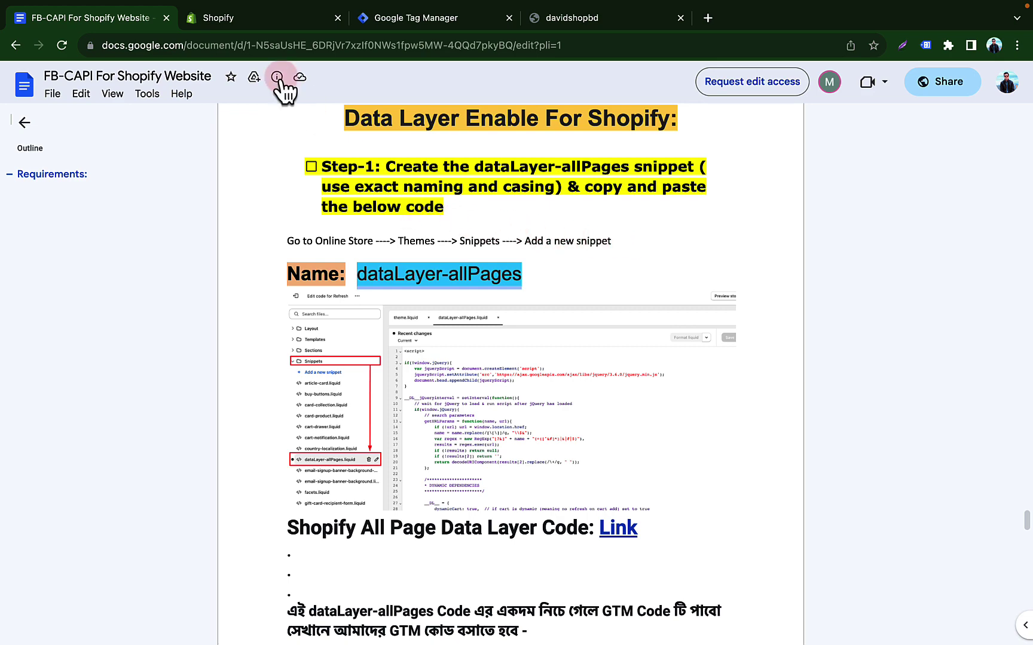
left_click(259, 26)
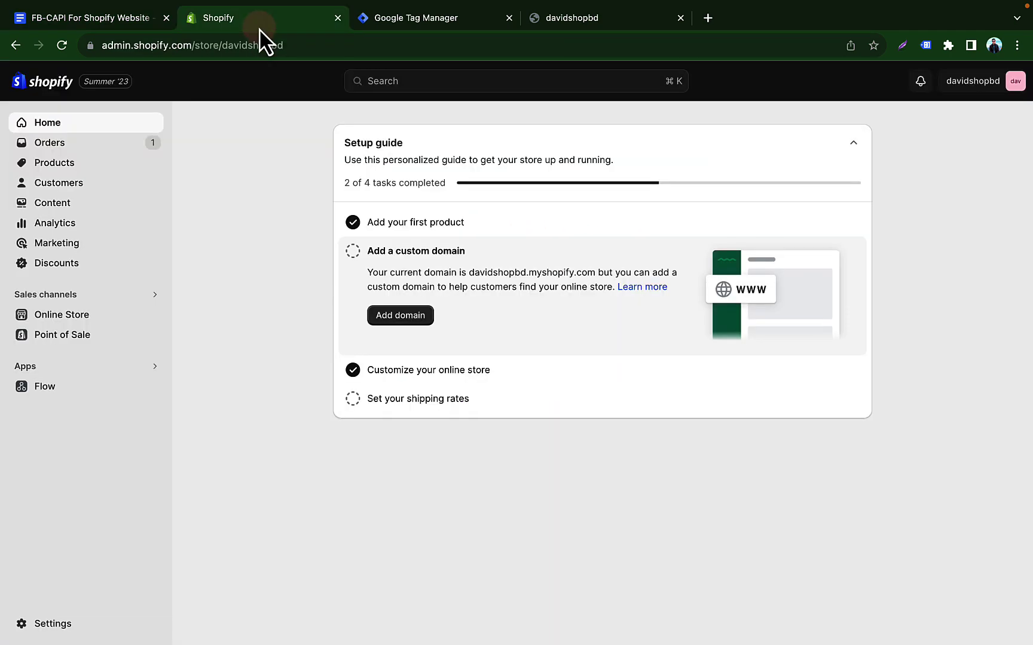
Open Edit code for the Refresh theme from Online Store > Themes.
left_click(78, 316)
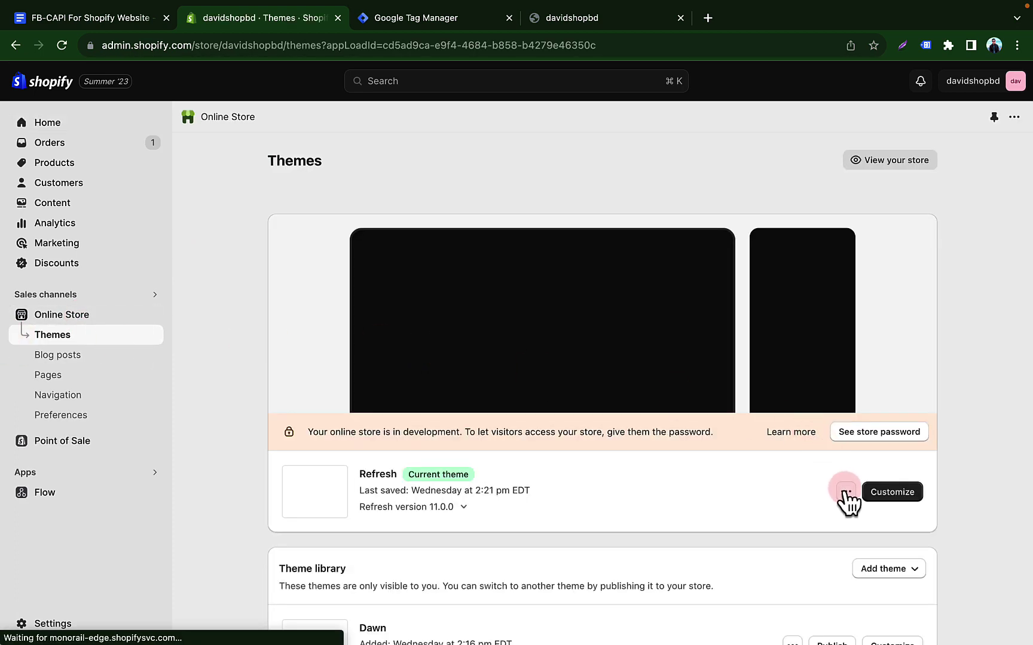
left_click(845, 494)
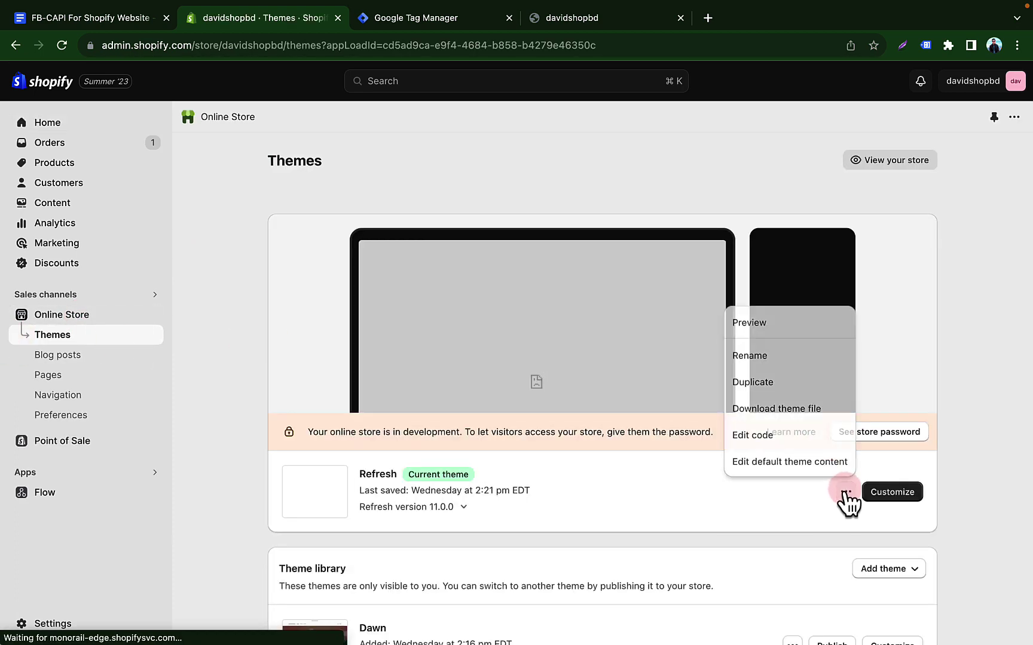
left_click(773, 441)
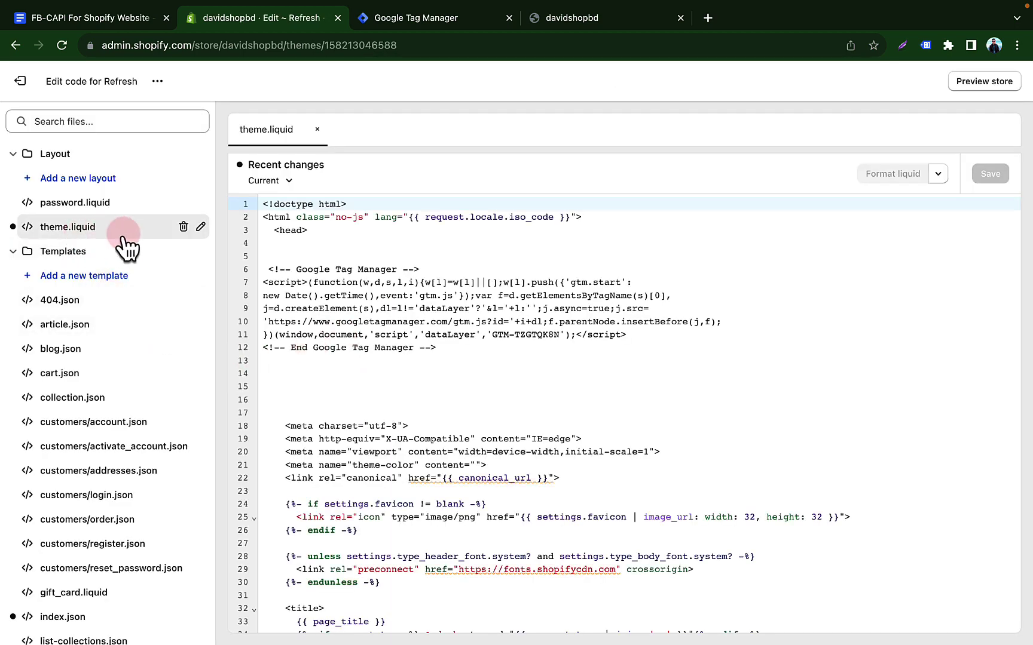
scroll(103, 538, "down", 5)
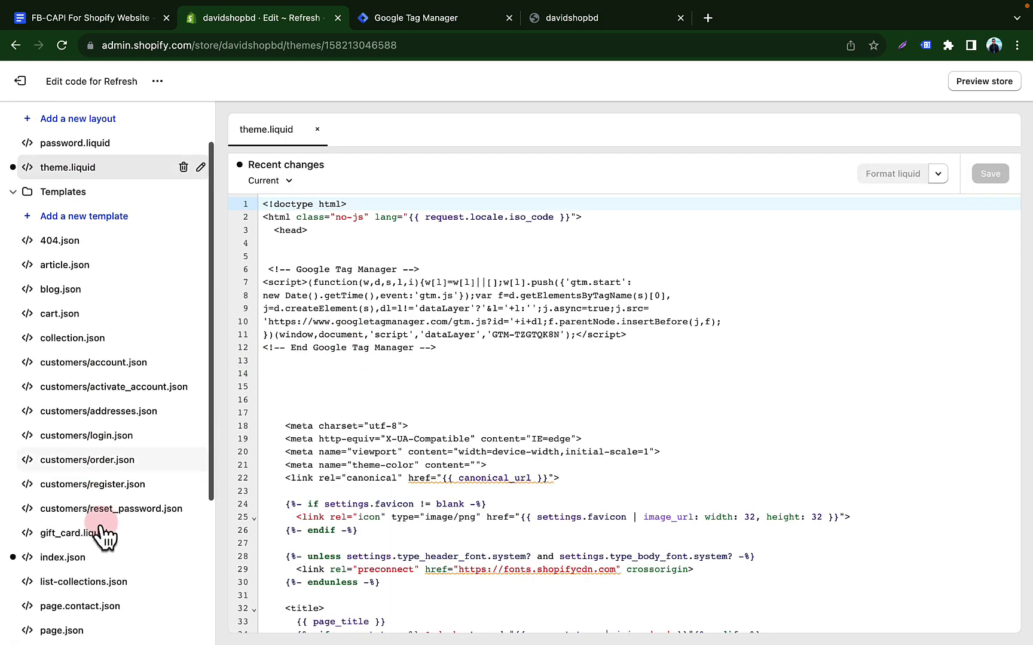
Add a new snippet named dataLayer-allPages.liquid in the Snippets folder.
scroll(103, 538, "down", 2)
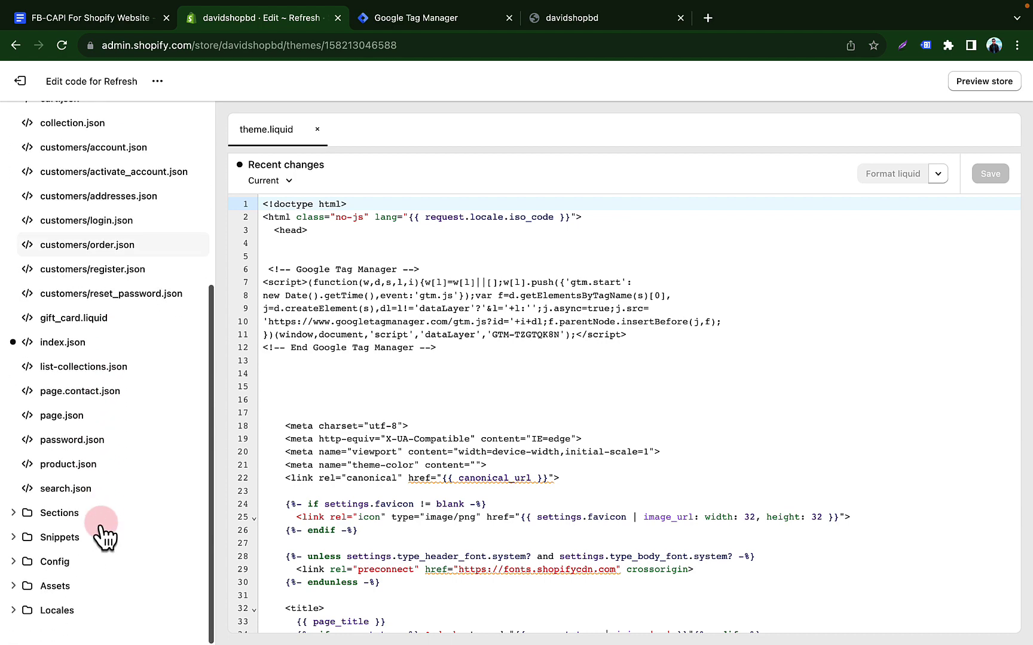
left_click(82, 541)
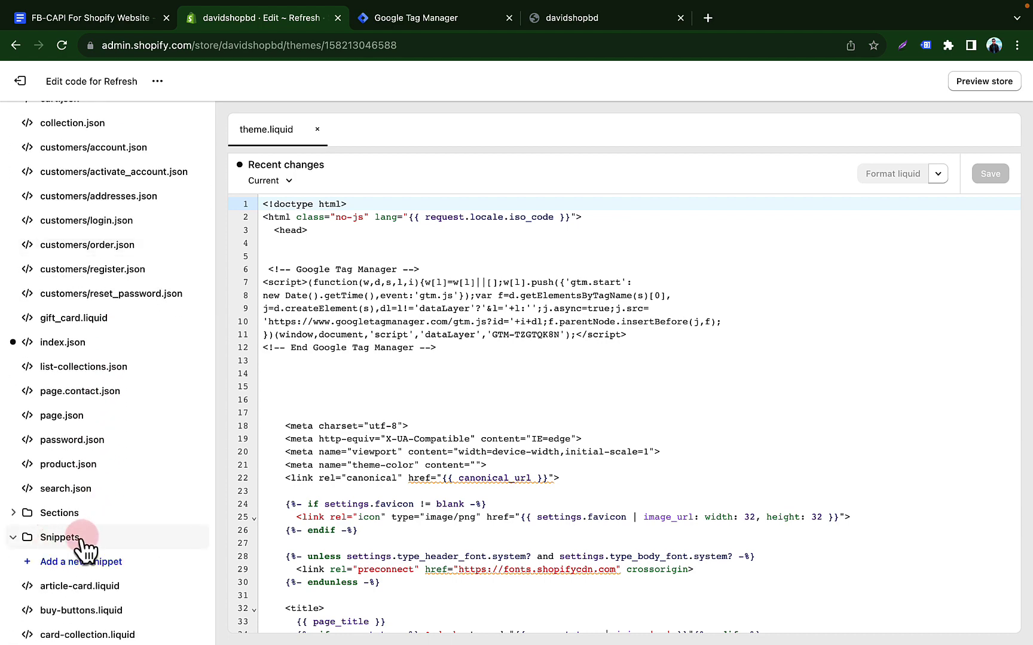
scroll(82, 547, "down", 5)
left_click(52, 381)
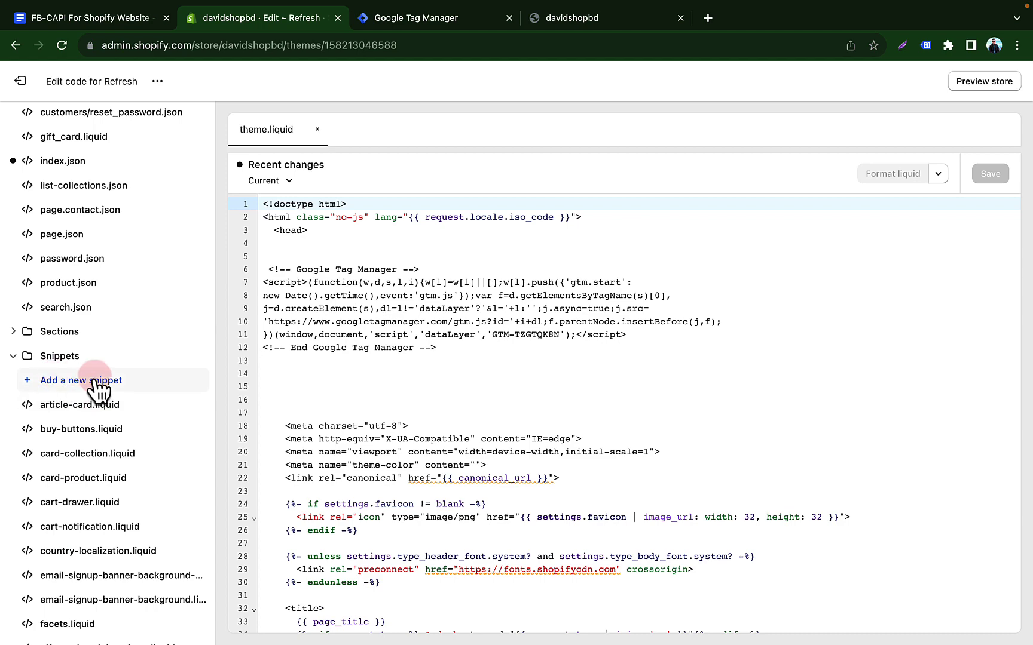
left_click(374, 357)
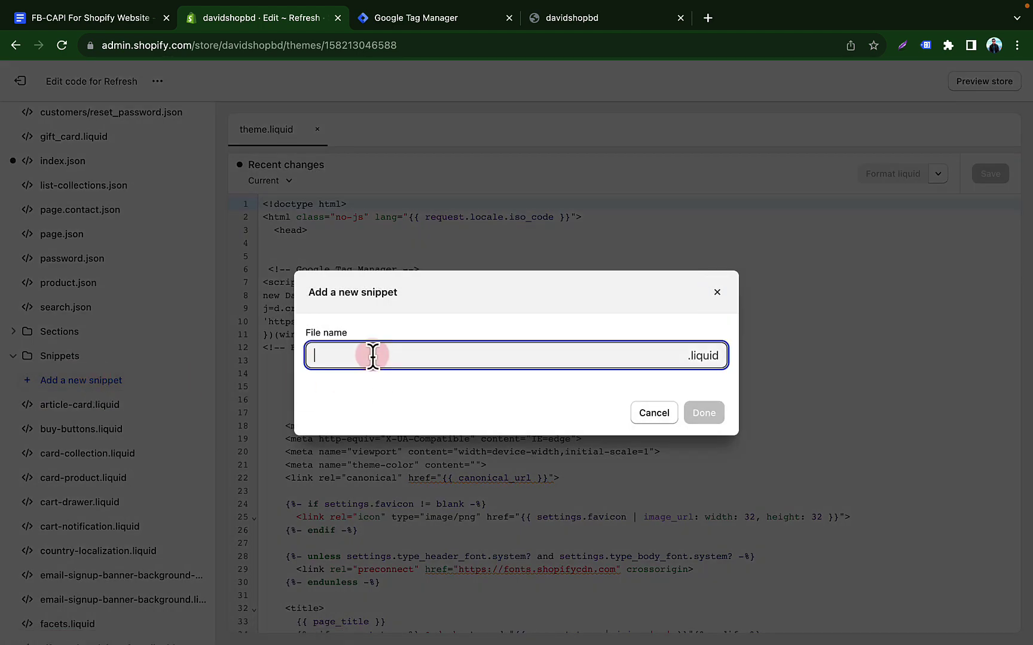
type("dataLayer-allPages")
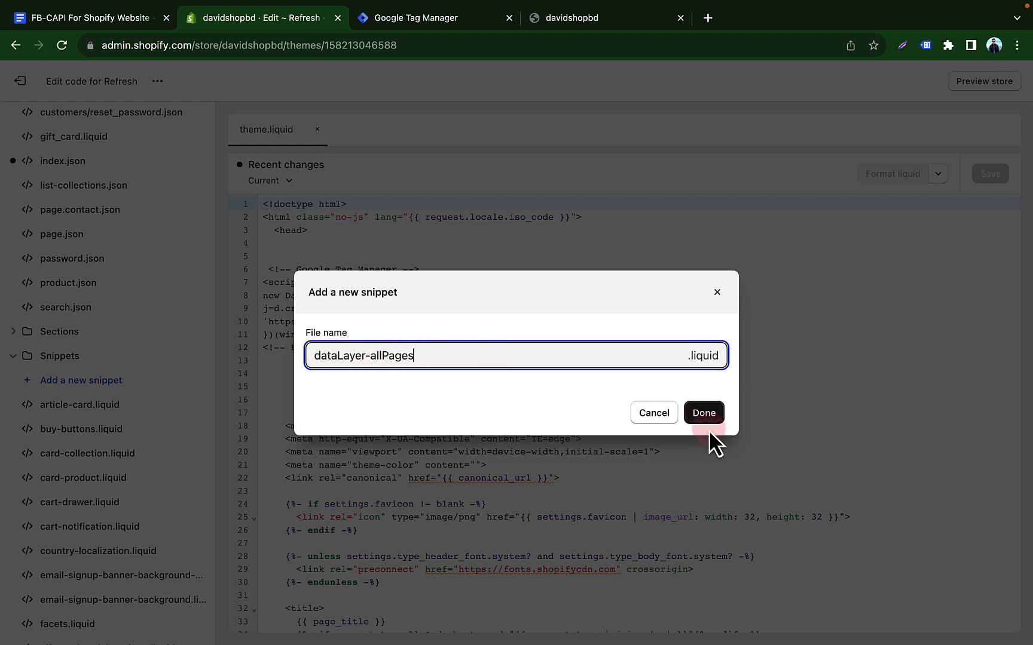
left_click(703, 414)
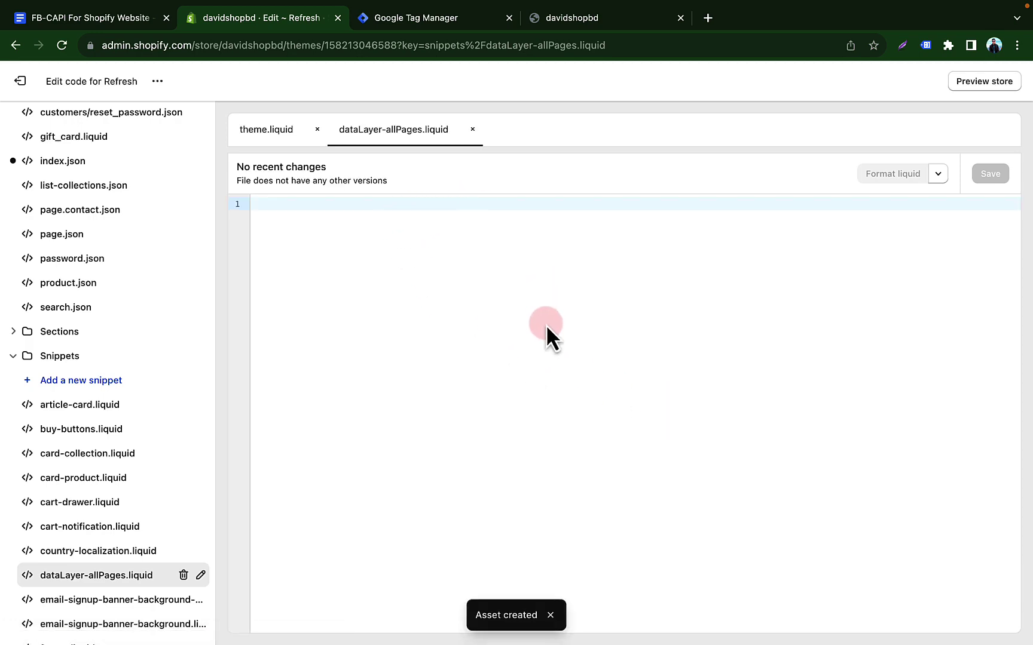
Open the linked Shopify dataLayer-allPages Code Snippet document from the FB-CAPI guide.
left_click(117, 27)
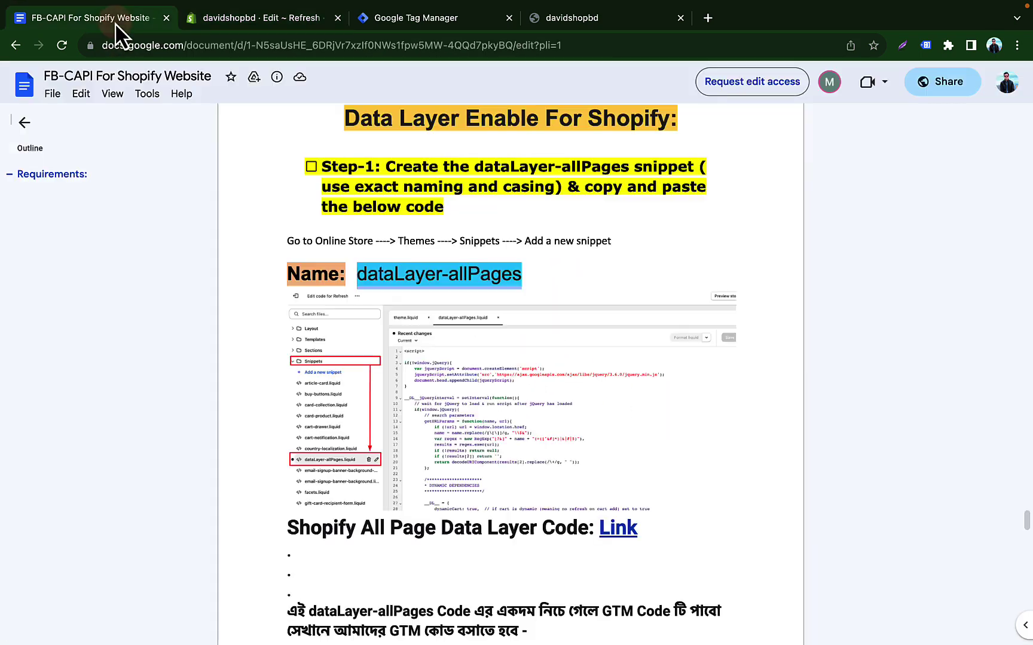
scroll(587, 403, "down", 2)
mouse_move(619, 470)
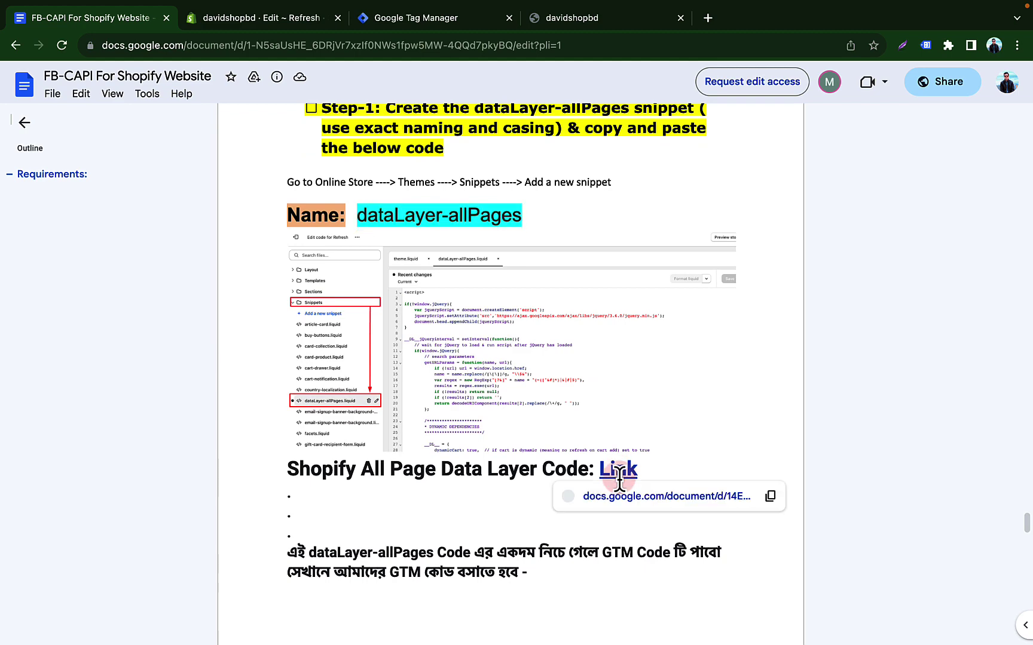
left_click(645, 497)
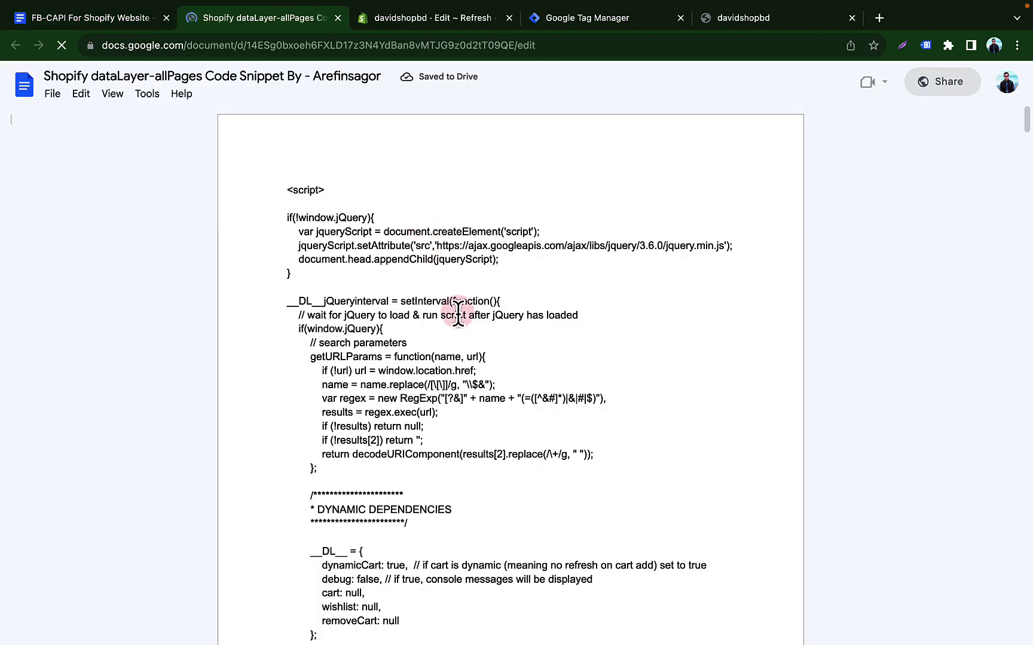
scroll(457, 313, "down", 20)
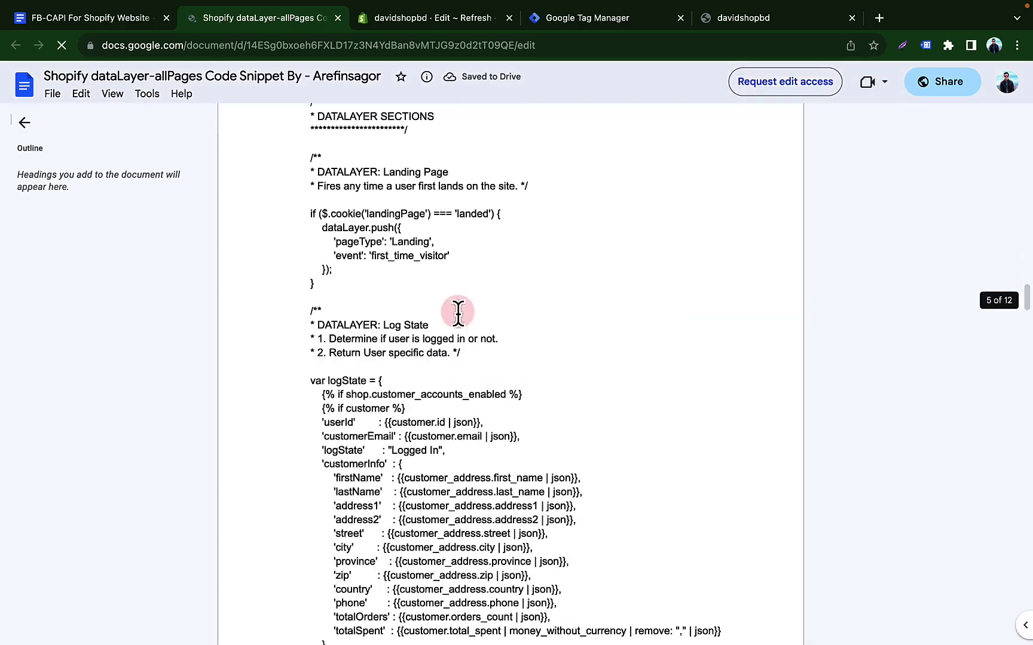
scroll(457, 312, "down", 20)
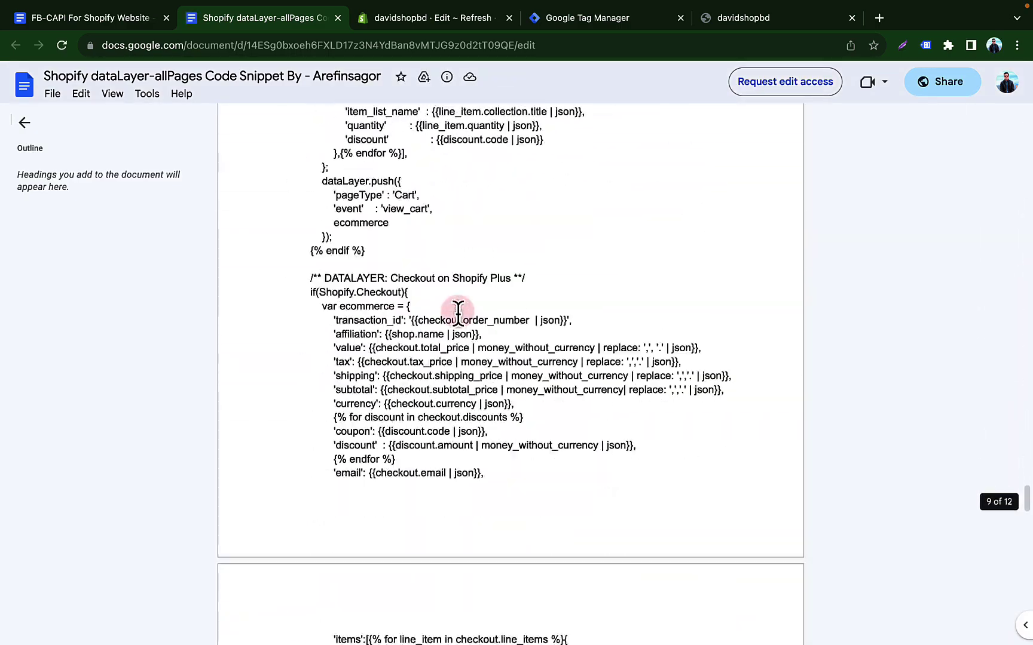
scroll(457, 312, "down", 20)
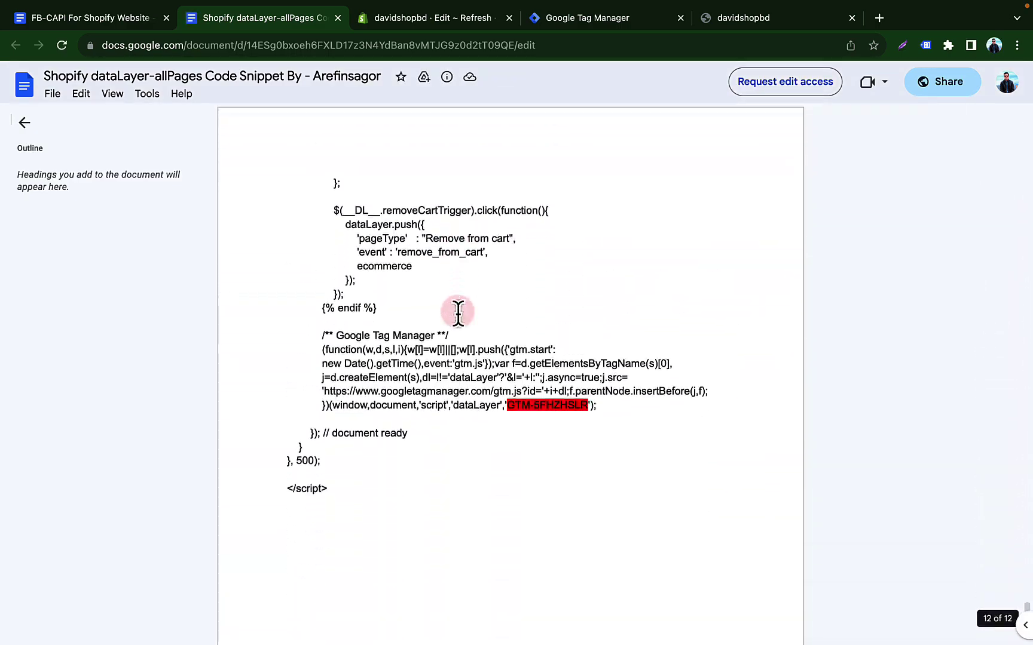
scroll(457, 312, "down", 3)
scroll(460, 308, "up", 2)
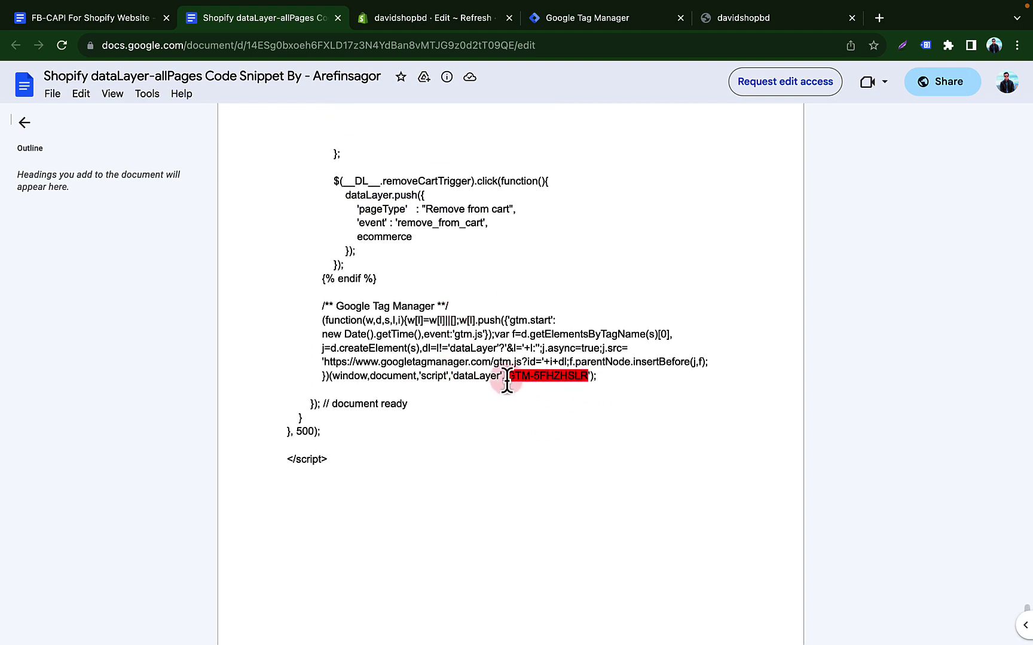
Locate the placeholder GTM-5FHZHSLR, then copy the entire dataLayer code snippet.
left_click_drag(528, 382, 572, 380)
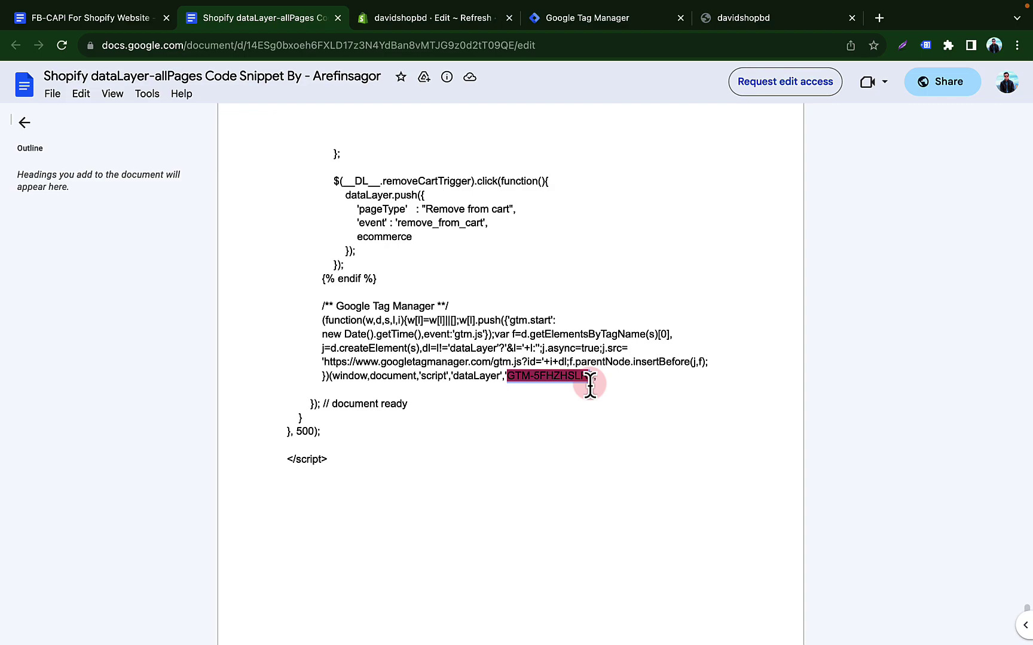
scroll(493, 359, "up", 10)
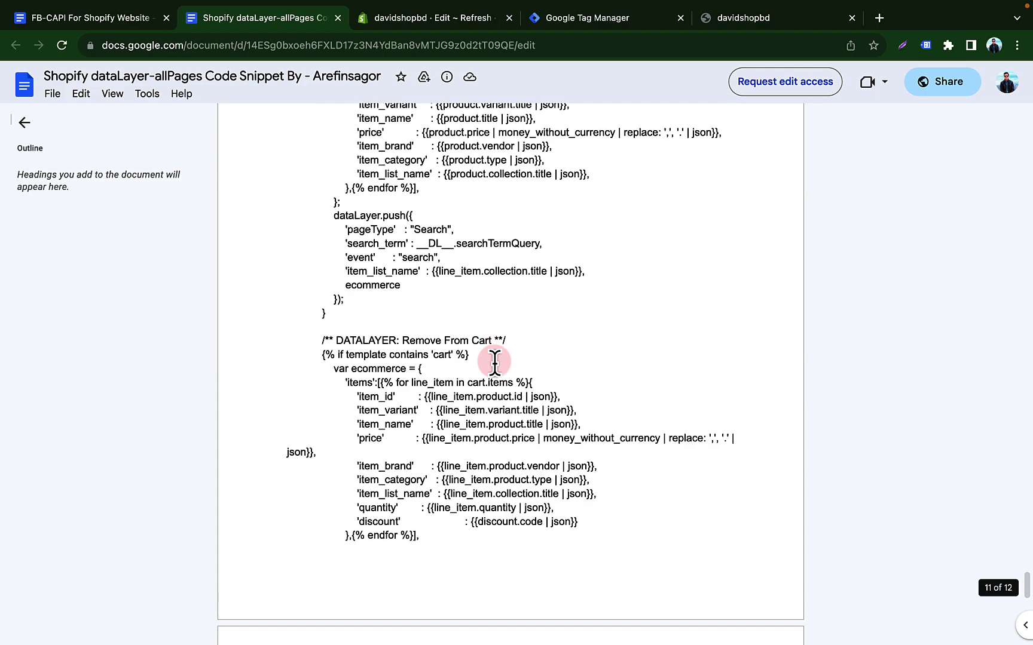
scroll(494, 362, "down", 1)
scroll(494, 362, "up", 20)
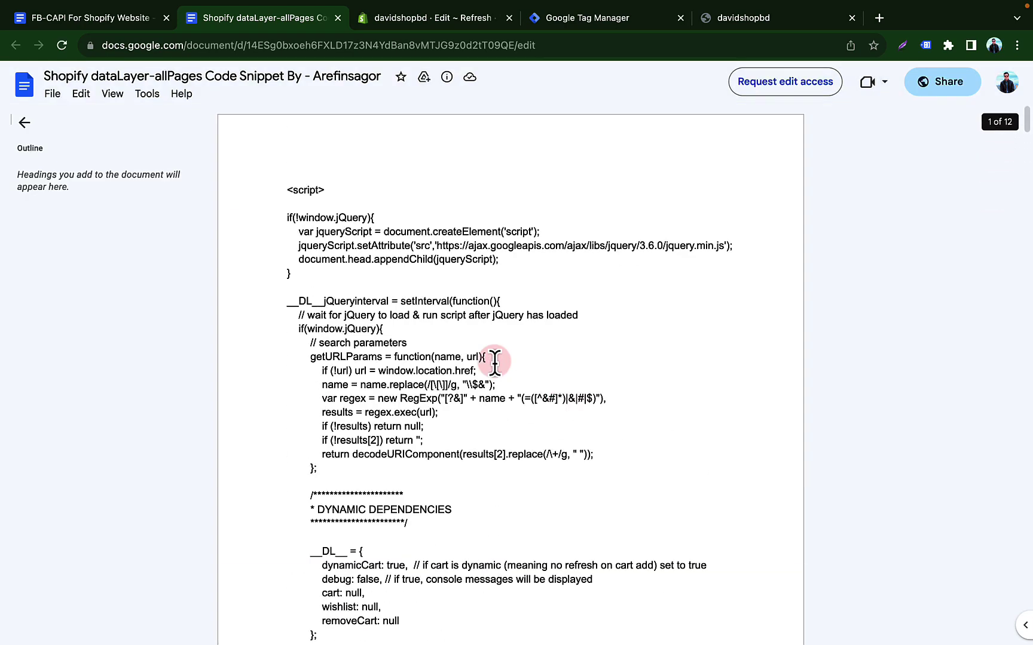
key("super+a")
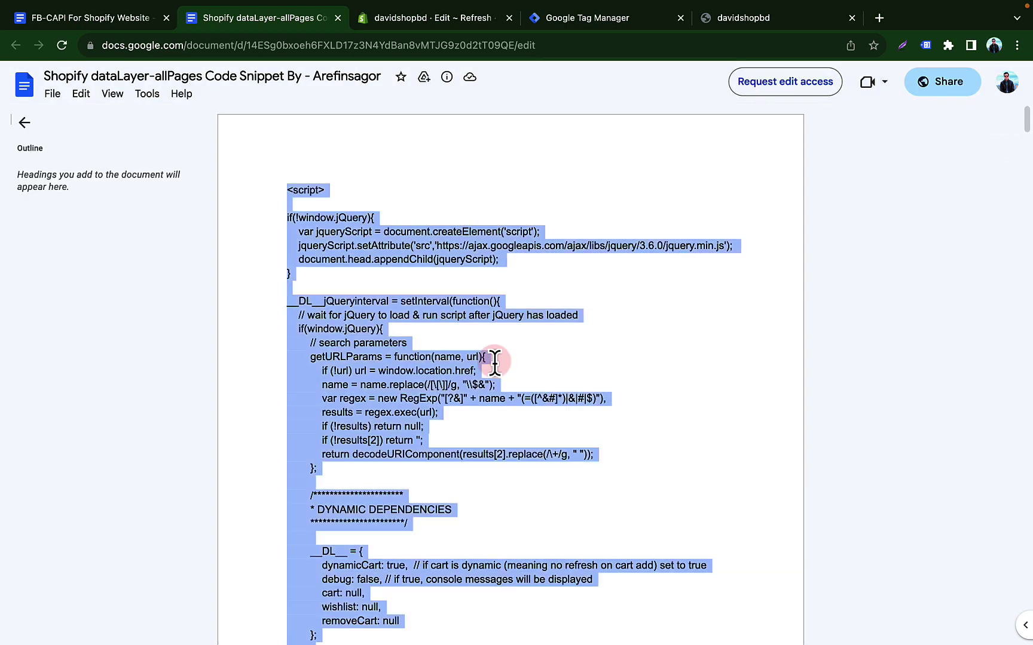
right_click(387, 238)
left_click(426, 259)
left_click(478, 19)
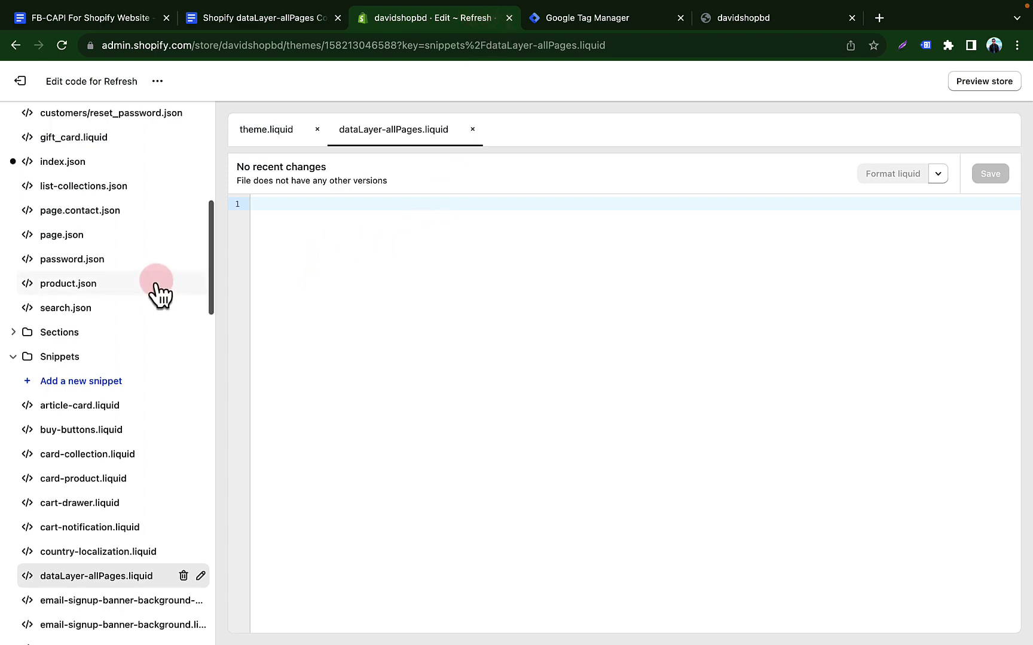
Paste the full dataLayer script into the snippet and select placeholder GTM-5FHZHSLR on line 480.
scroll(154, 292, "up", 10)
scroll(156, 295, "down", 9)
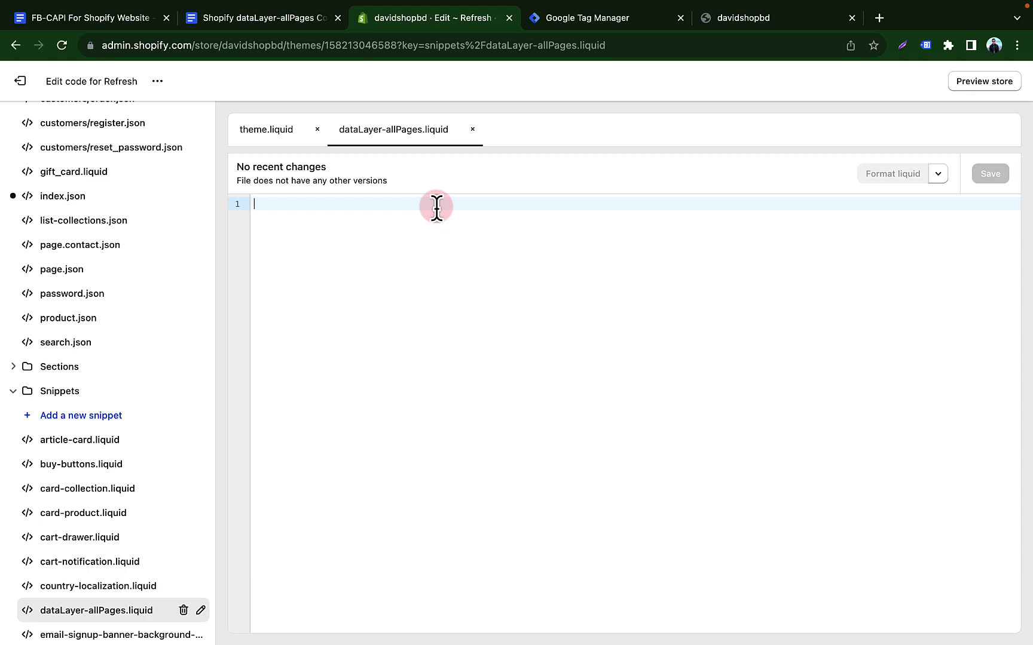
key("ctrl+v")
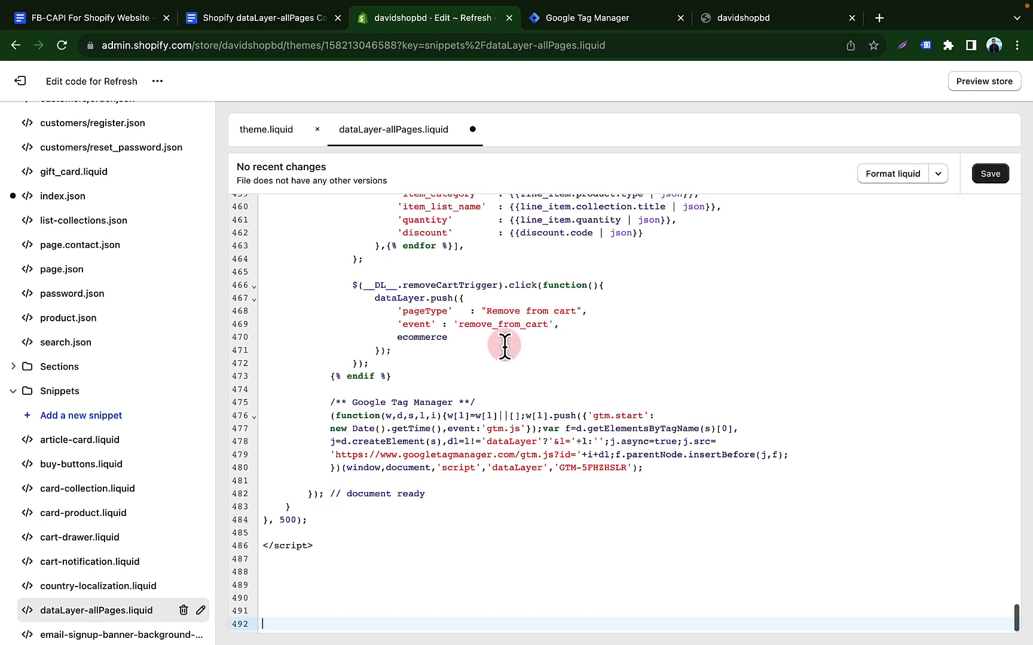
left_click_drag(559, 467, 627, 468)
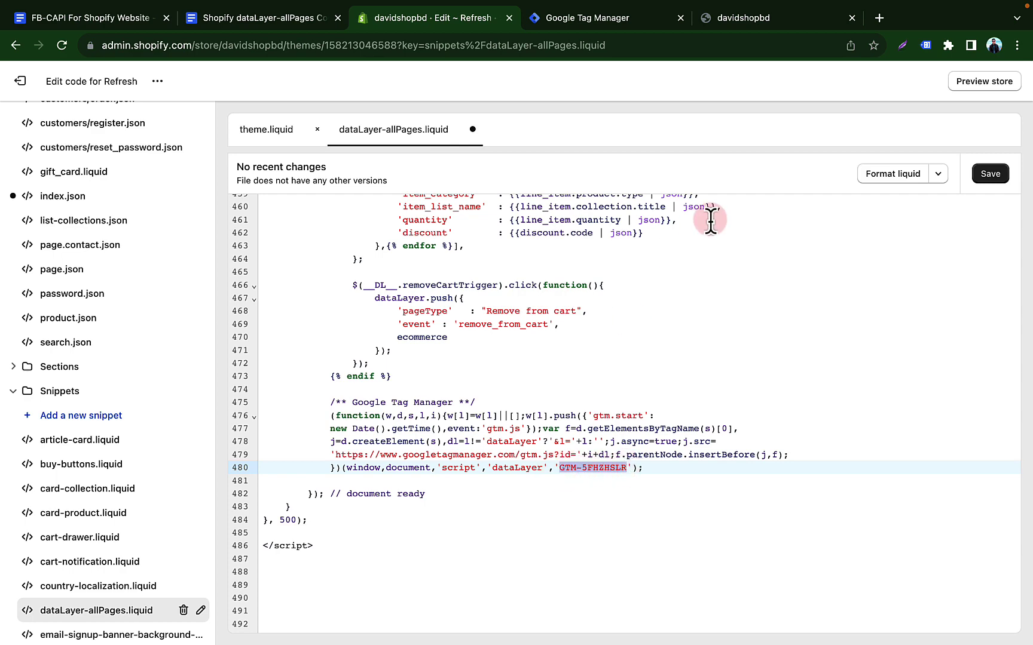
Copy the container ID GTM-TZGTQK8N from the Tag Manager workspace.
left_click(651, 20)
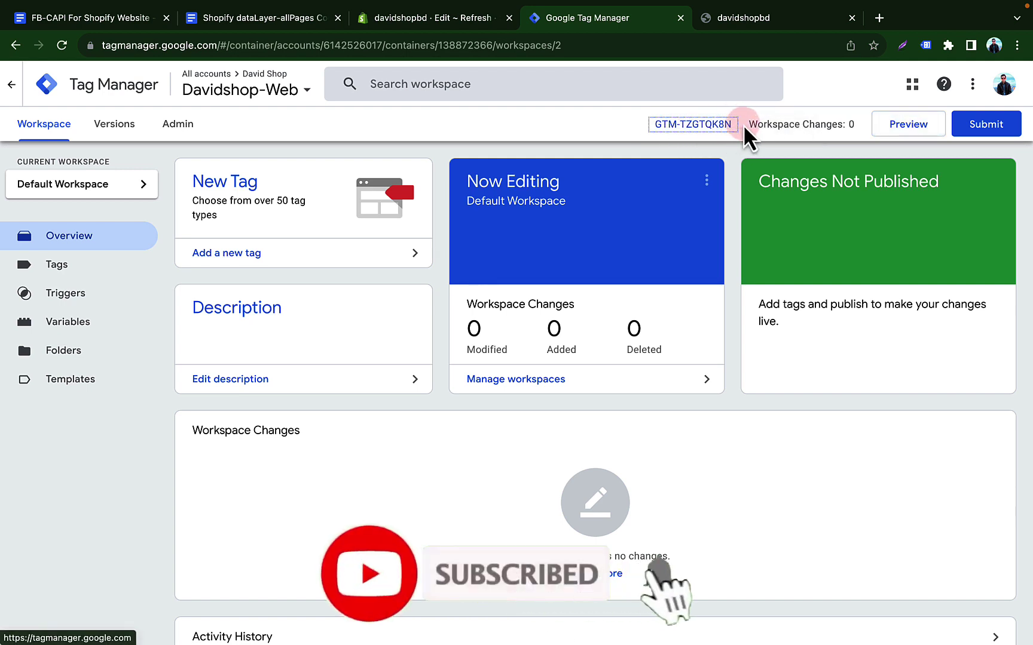
left_click_drag(734, 124, 654, 126)
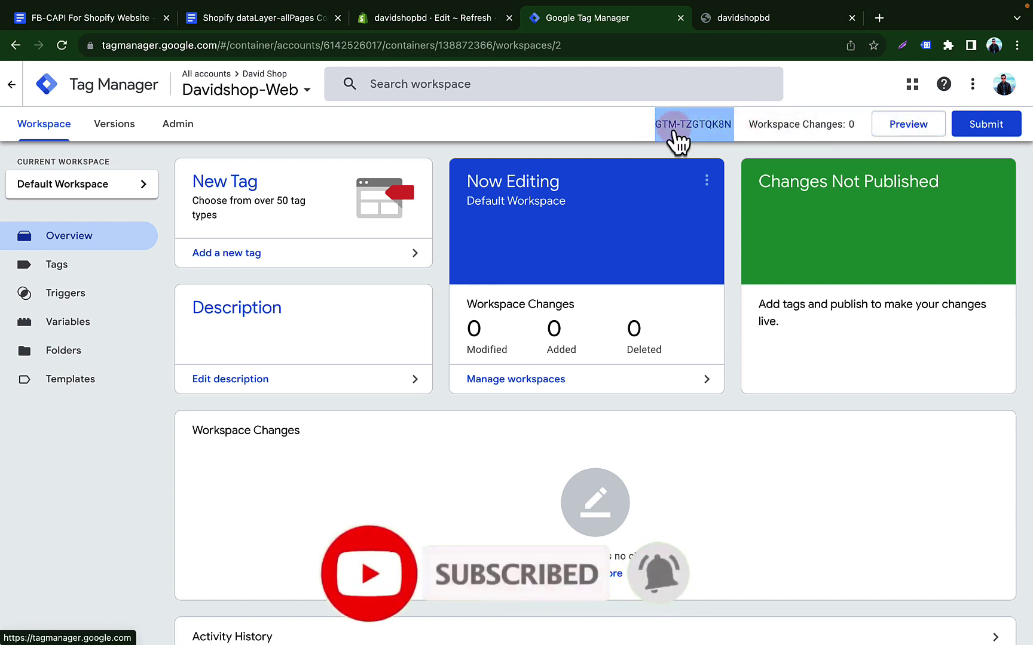
right_click(678, 141)
left_click(708, 247)
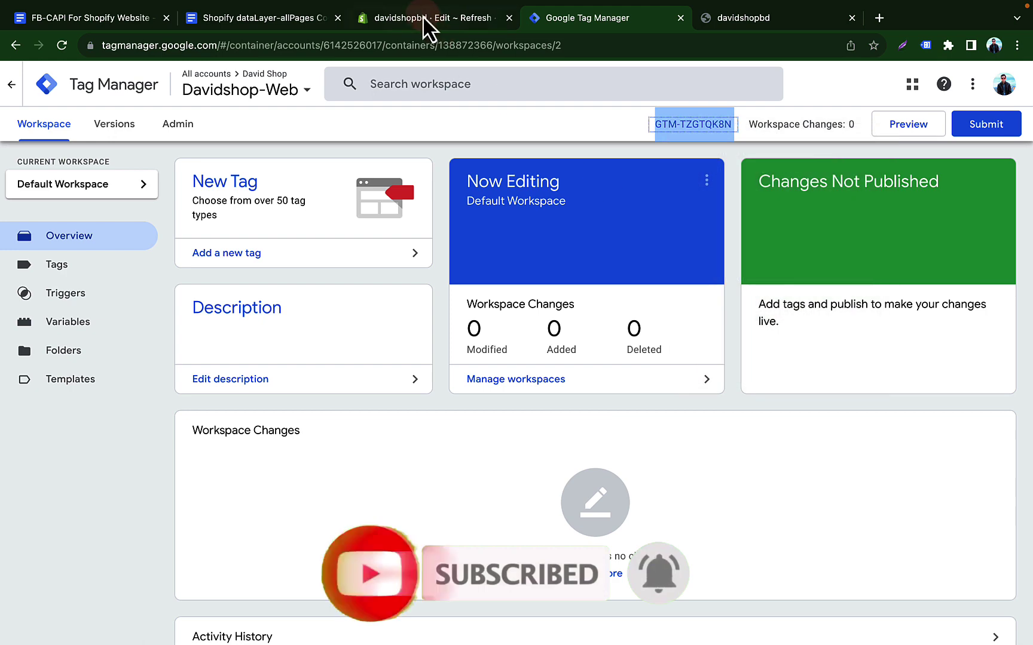
left_click(423, 18)
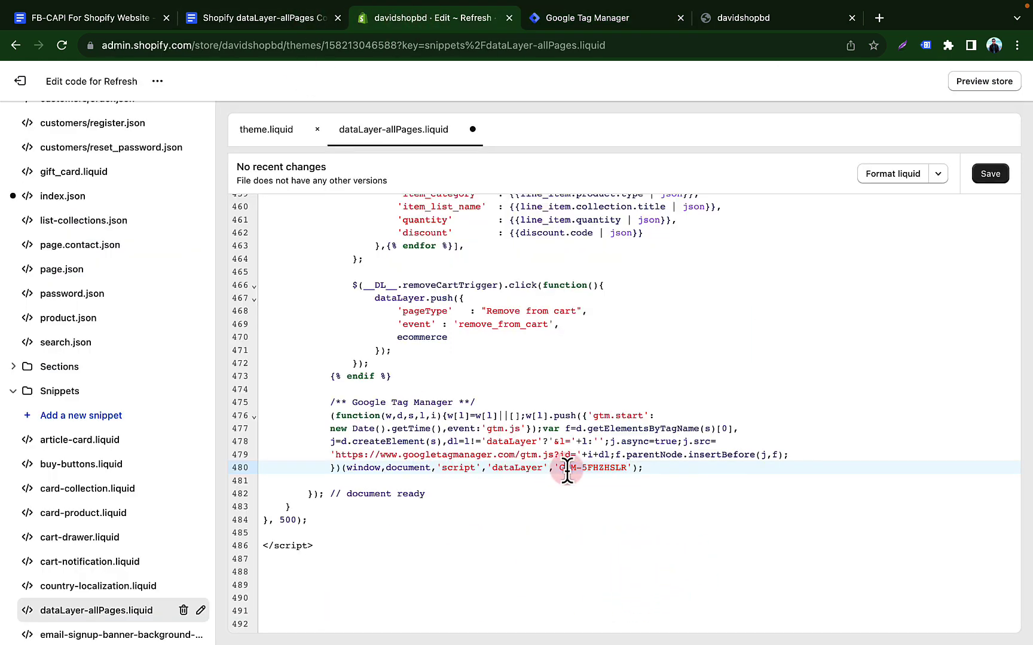
Replace GTM-5FHZHSLR with GTM-TZGTQK8N on line 480 of dataLayer-allPages and save the snippet.
left_click_drag(569, 469, 616, 472)
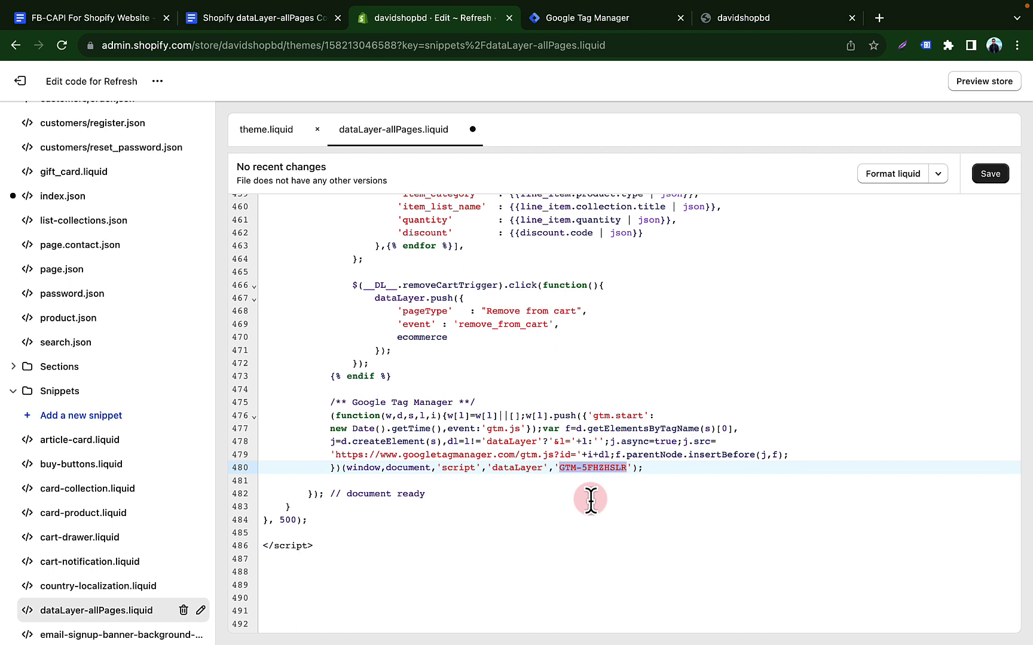
key("super+v")
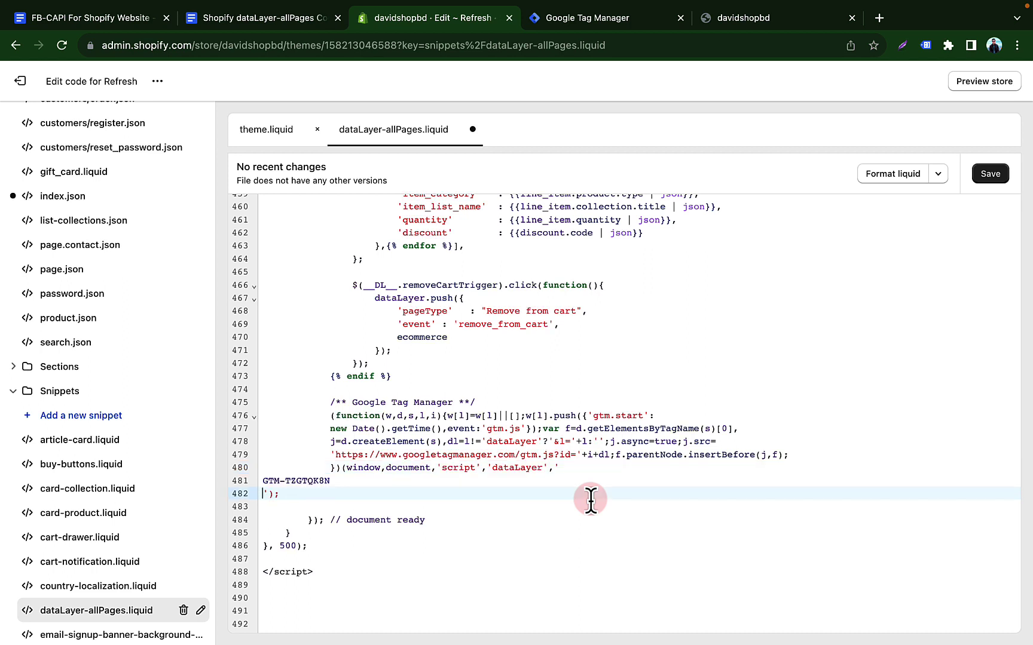
key("BackSpace")
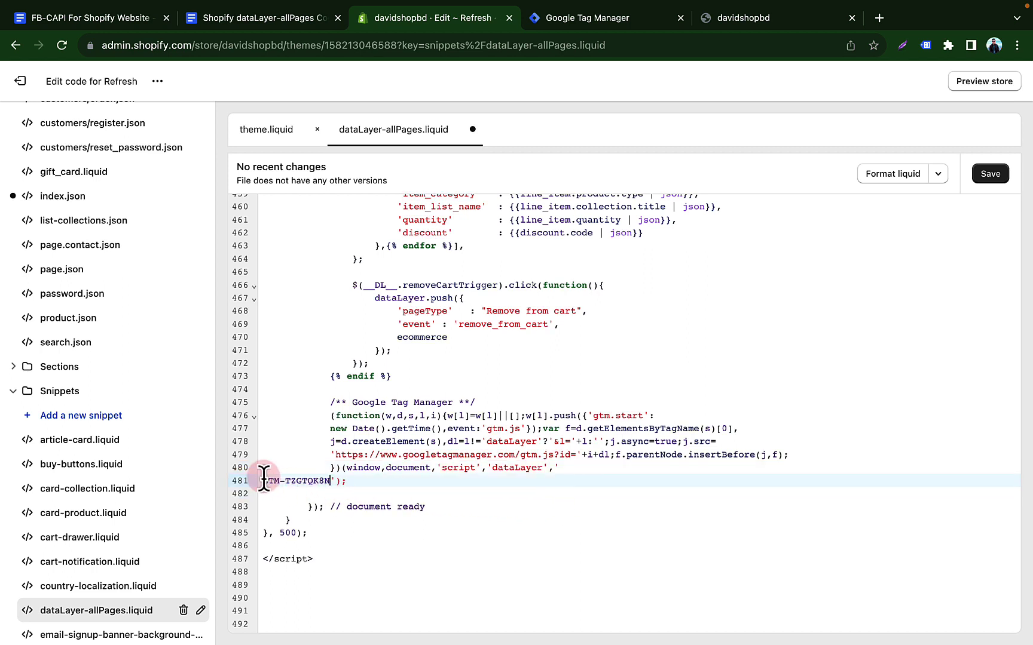
key("BackSpace")
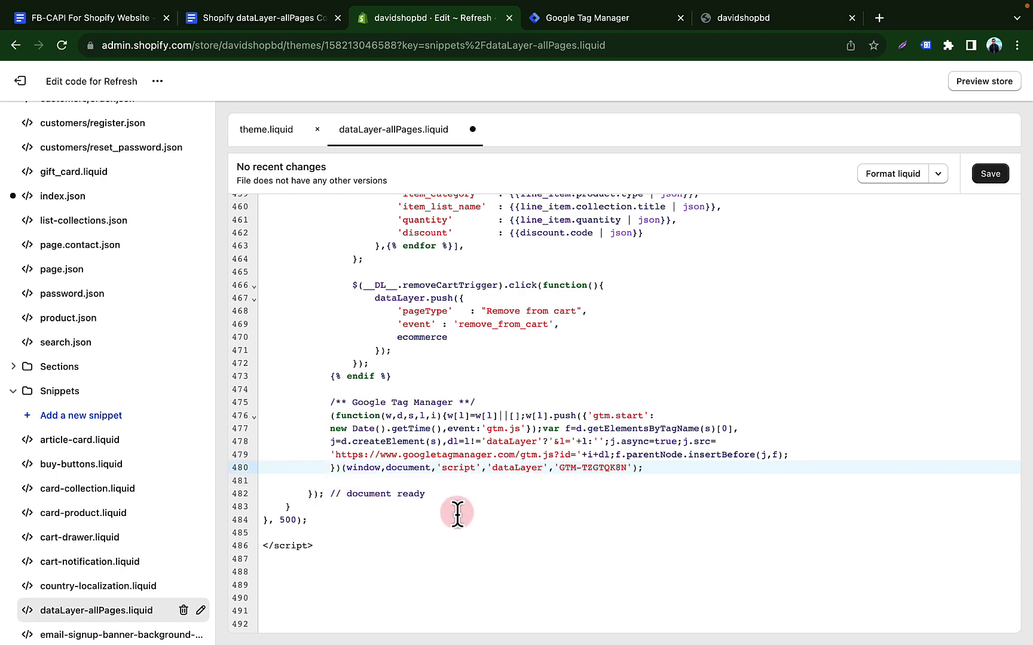
scroll(788, 354, "up", 5)
scroll(788, 353, "up", 10)
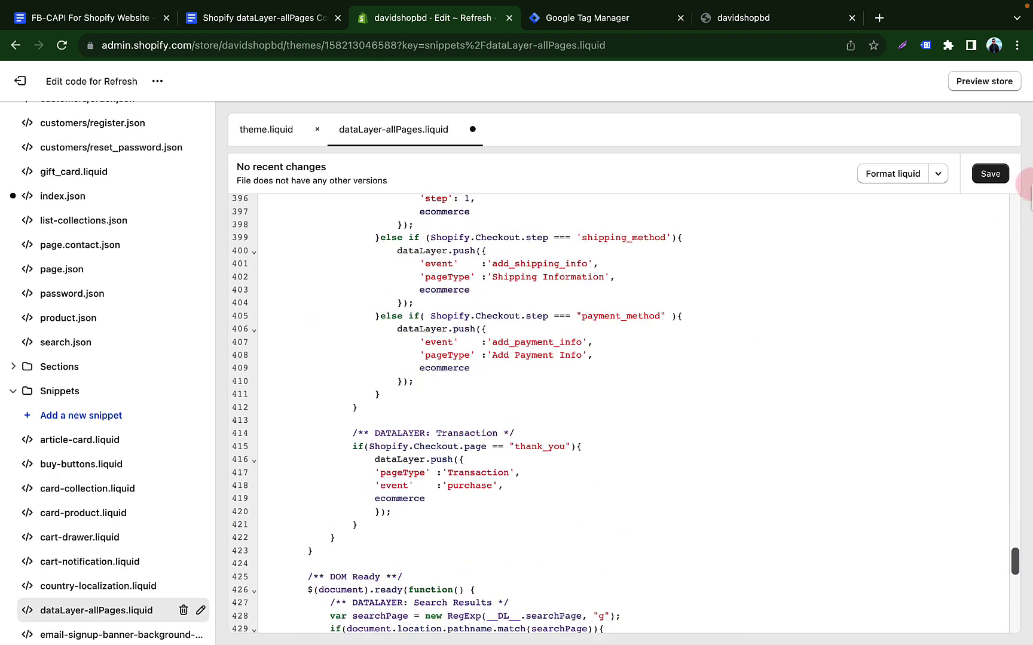
left_click(647, 238)
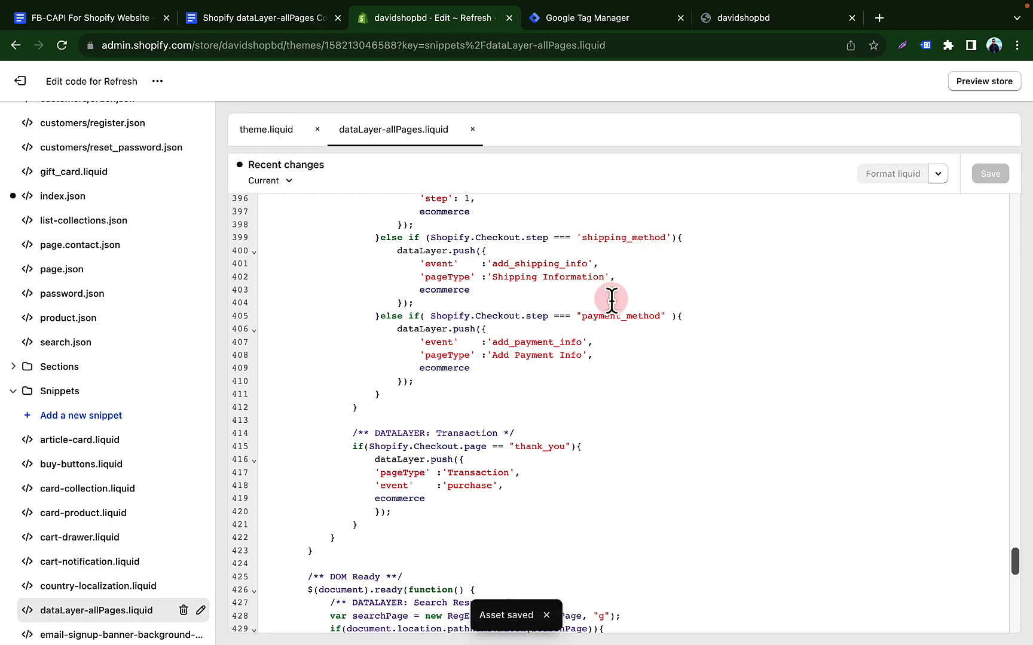
scroll(610, 300, "up", 20)
scroll(611, 300, "up", 20)
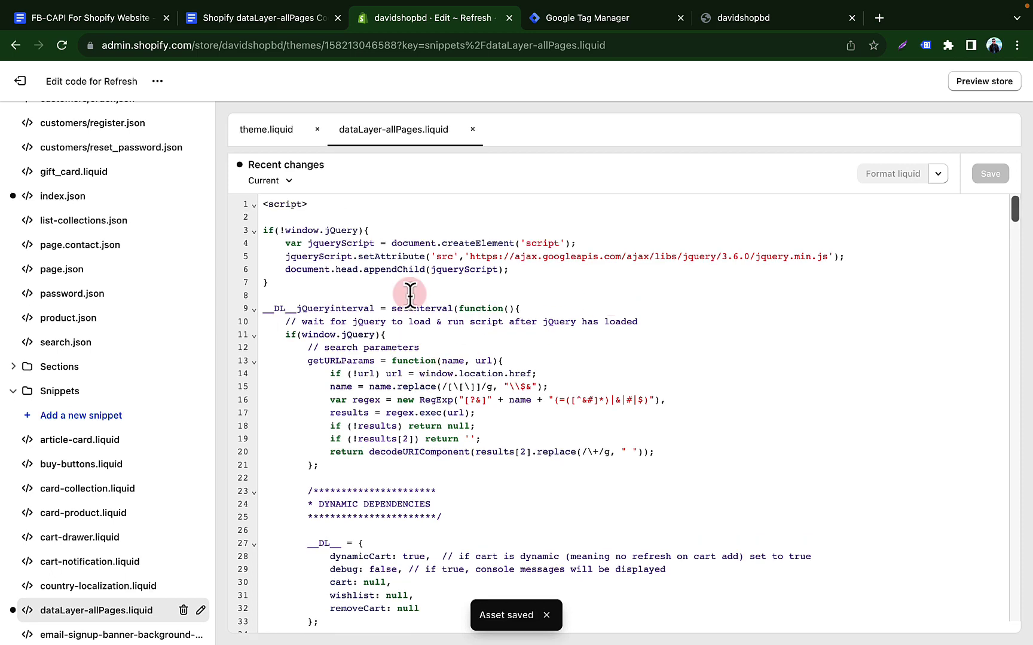
left_click(128, 19)
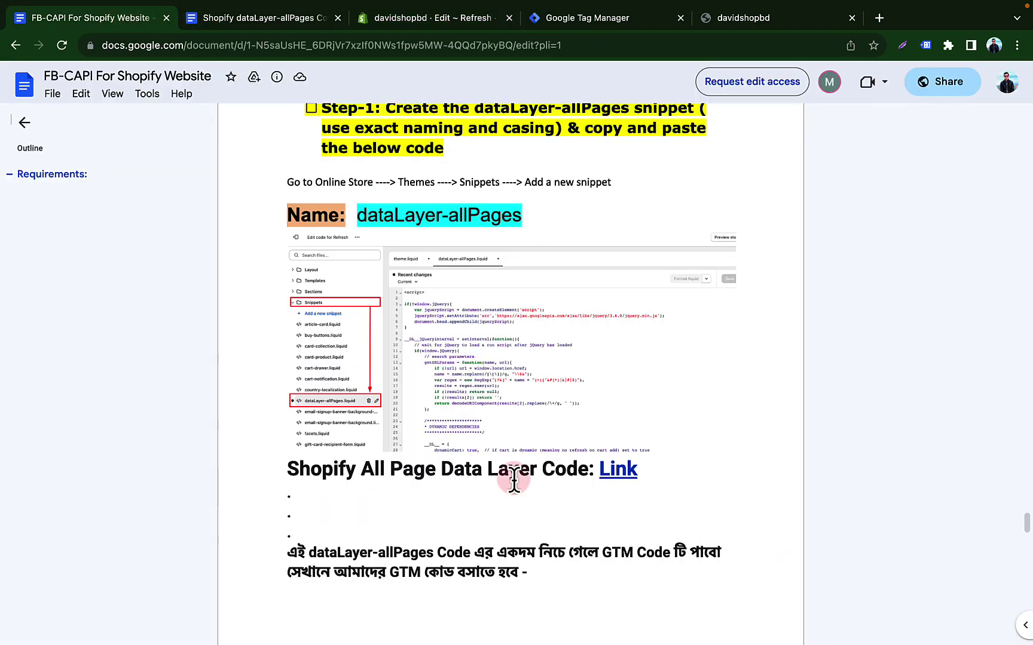
Copy the green Step-2 line {% include 'dataLayer-allPages' %} from the FB-CAPI guide.
scroll(514, 481, "down", 6)
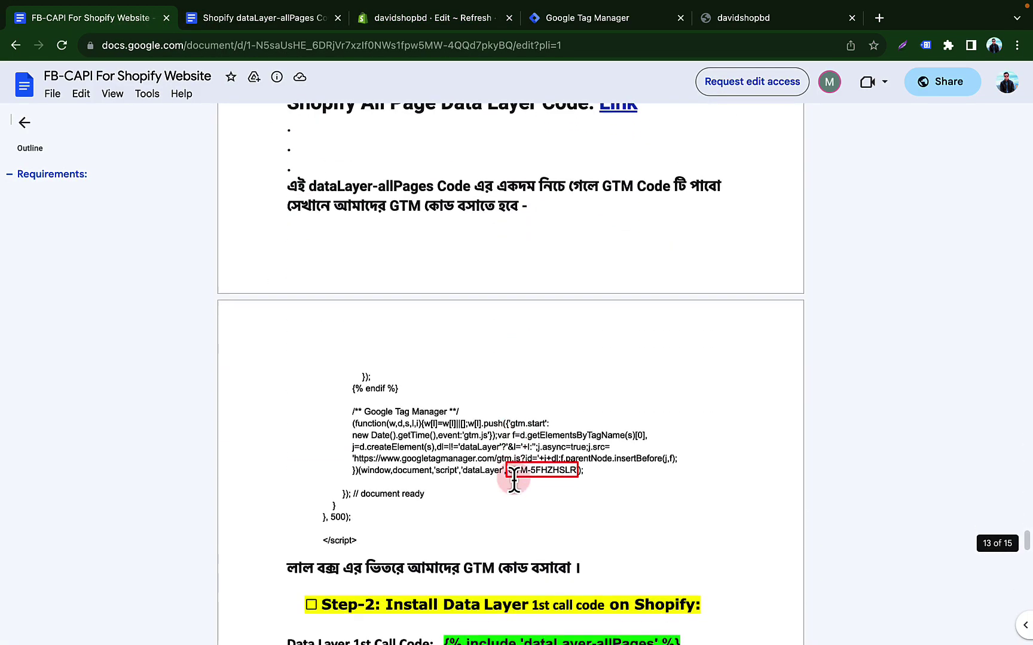
scroll(514, 481, "down", 4)
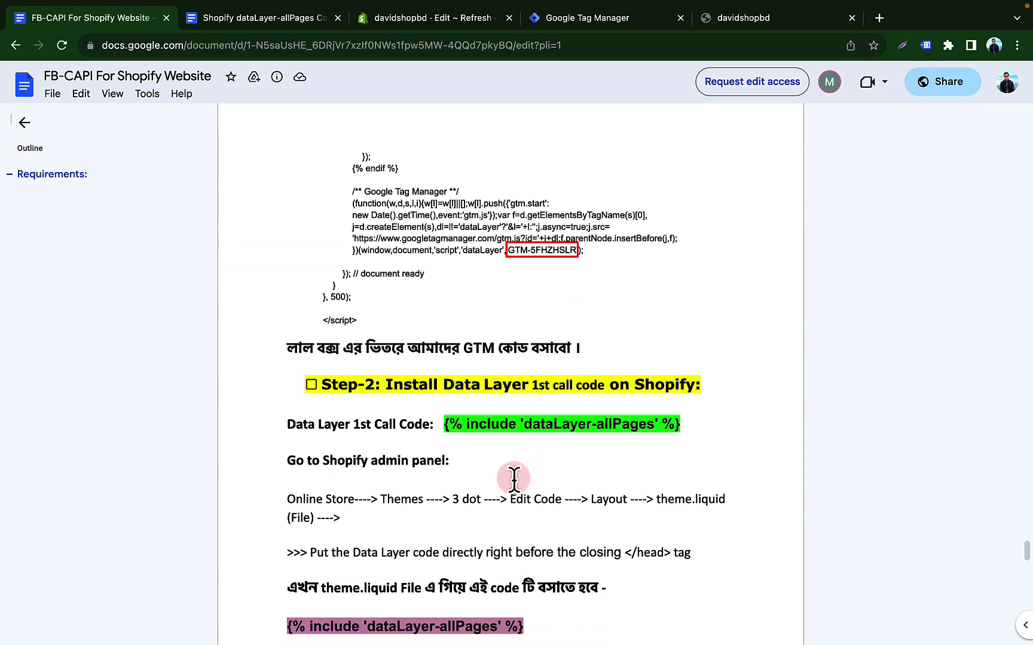
scroll(514, 478, "down", 3)
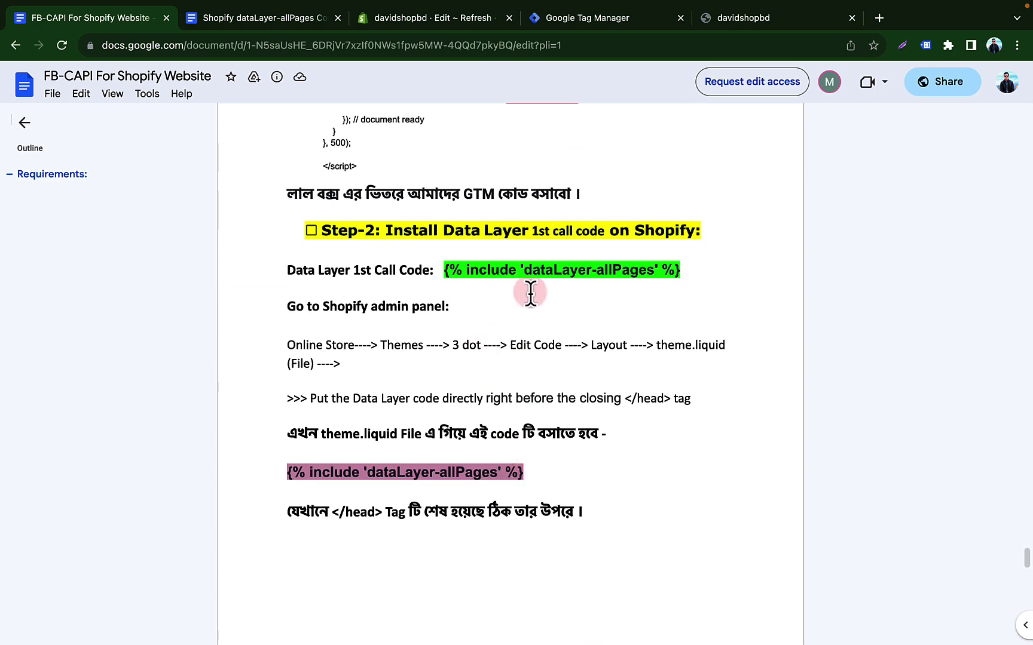
left_click_drag(443, 274, 682, 270)
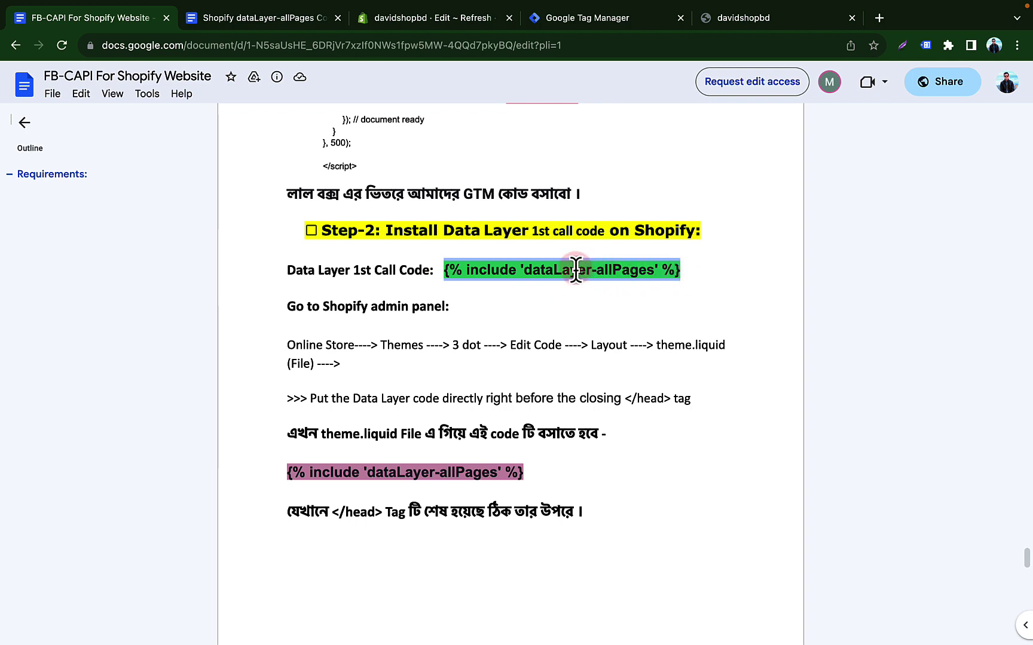
right_click(576, 270)
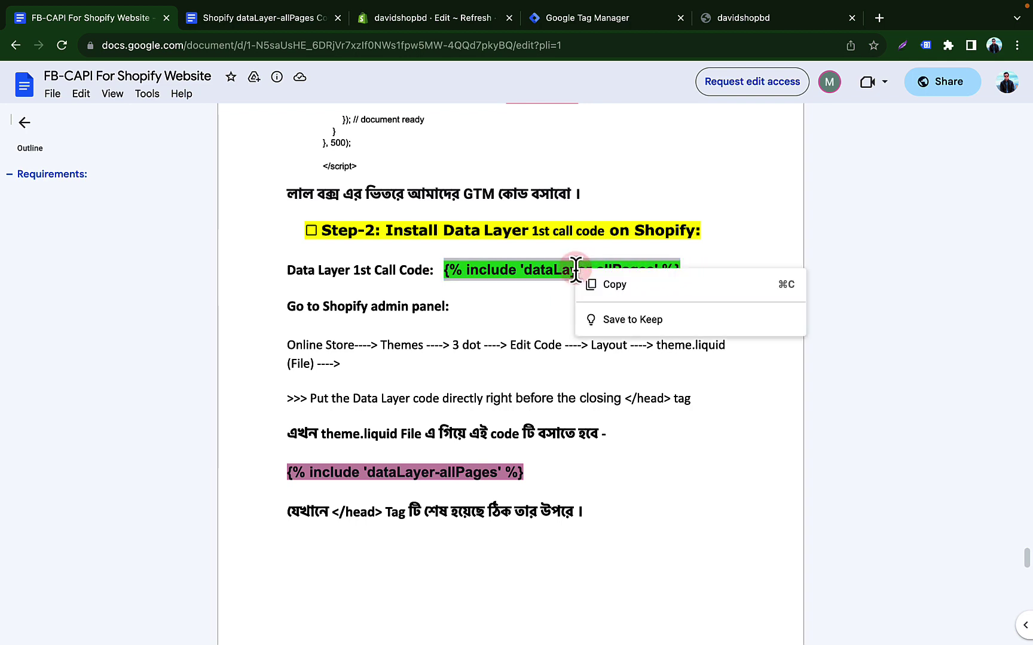
left_click(618, 289)
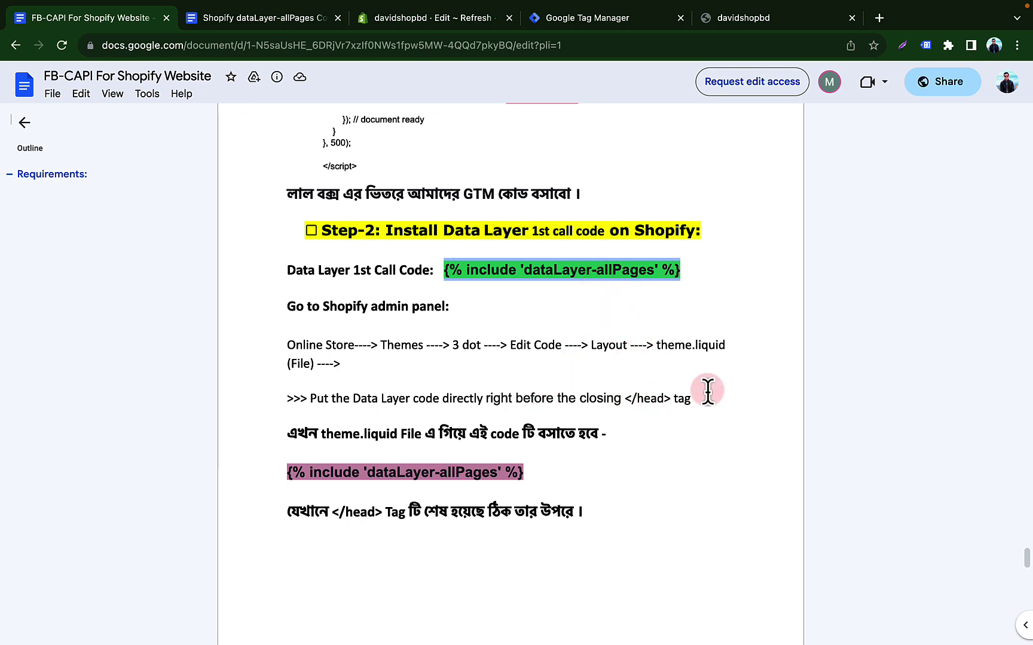
left_click(299, 25)
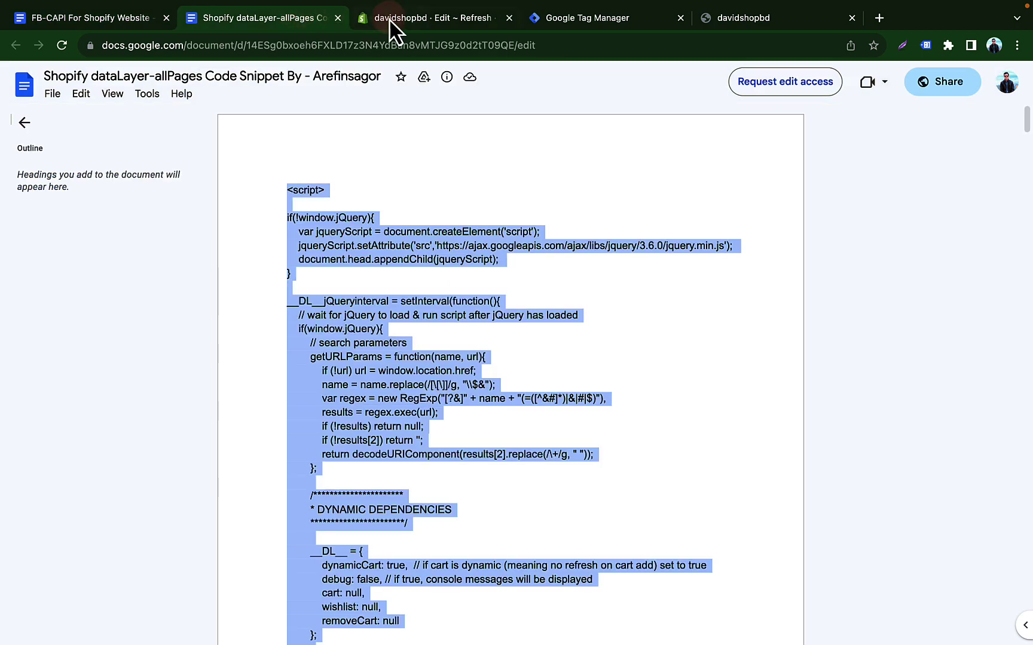
left_click(388, 25)
Open theme.liquid and scroll down through its head section.
scroll(173, 388, "up", 10)
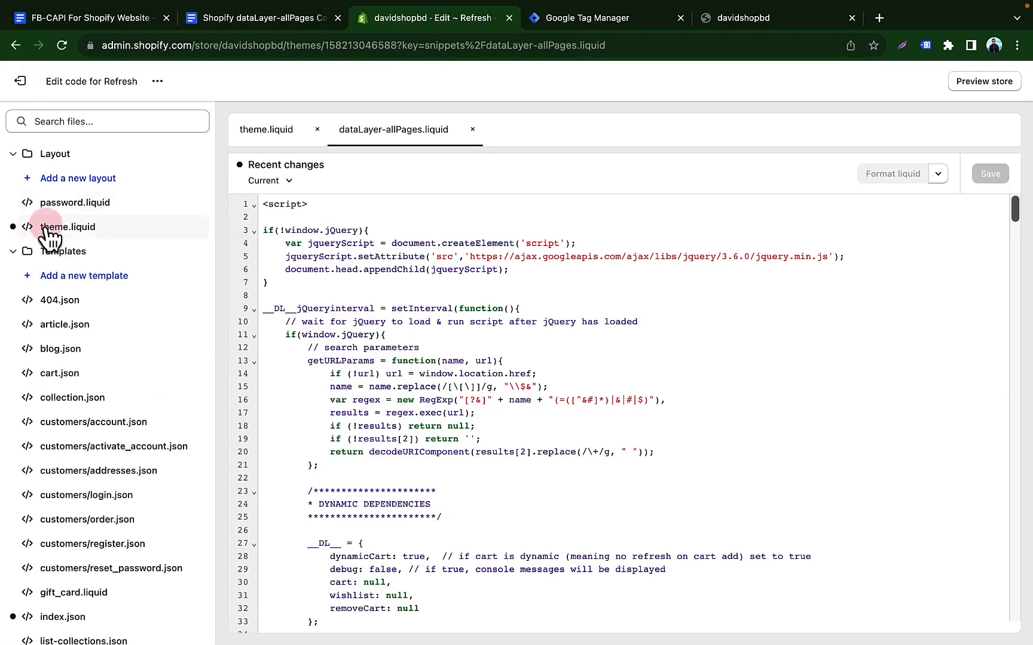
left_click(51, 228)
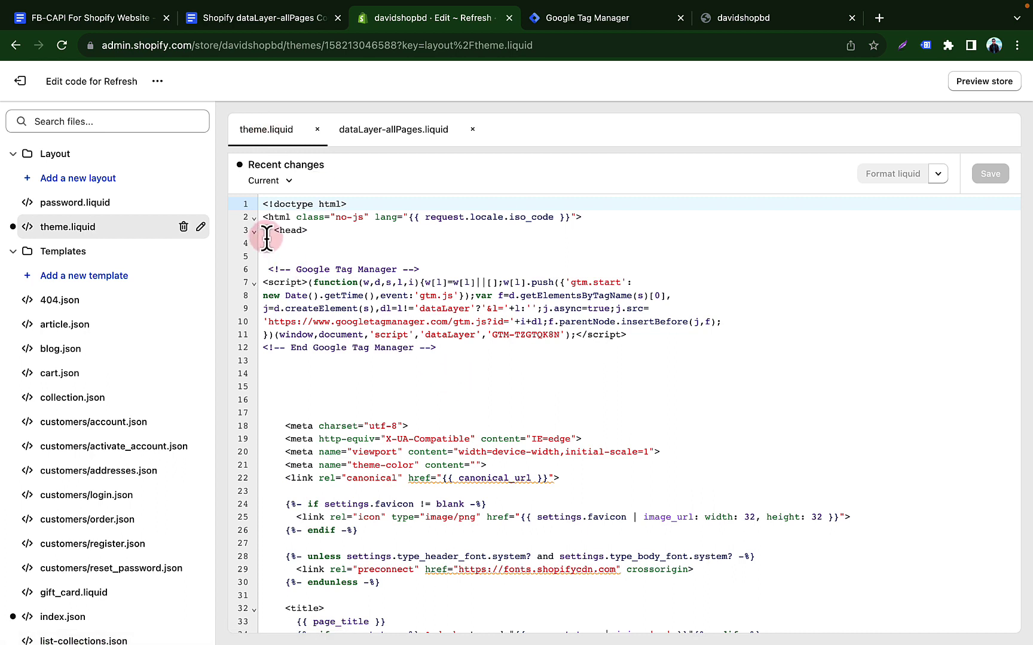
left_click_drag(273, 230, 289, 232)
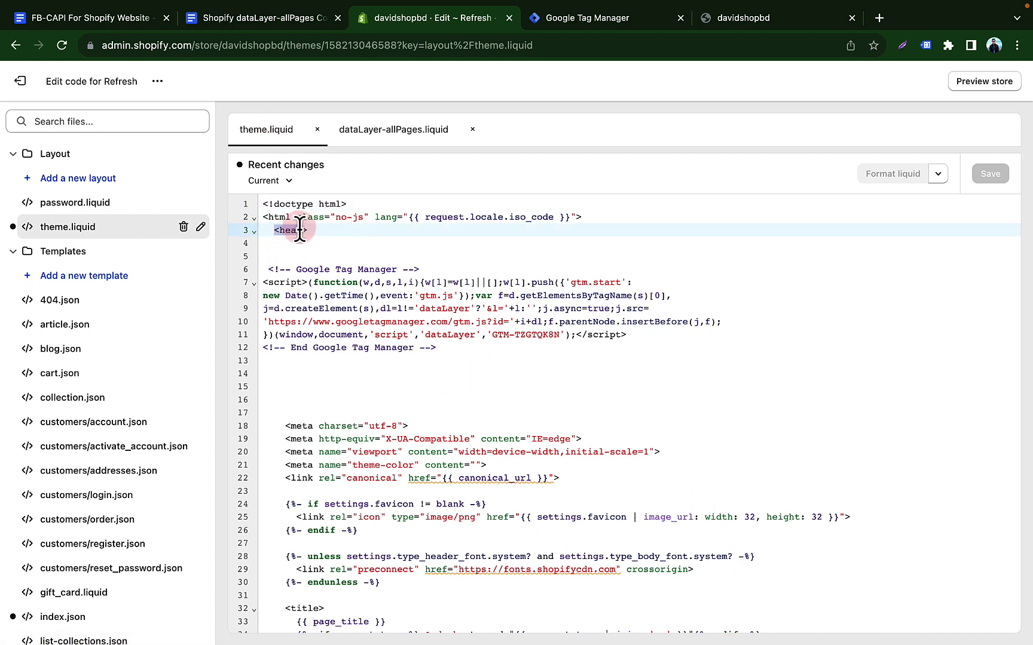
scroll(465, 387, "down", 5)
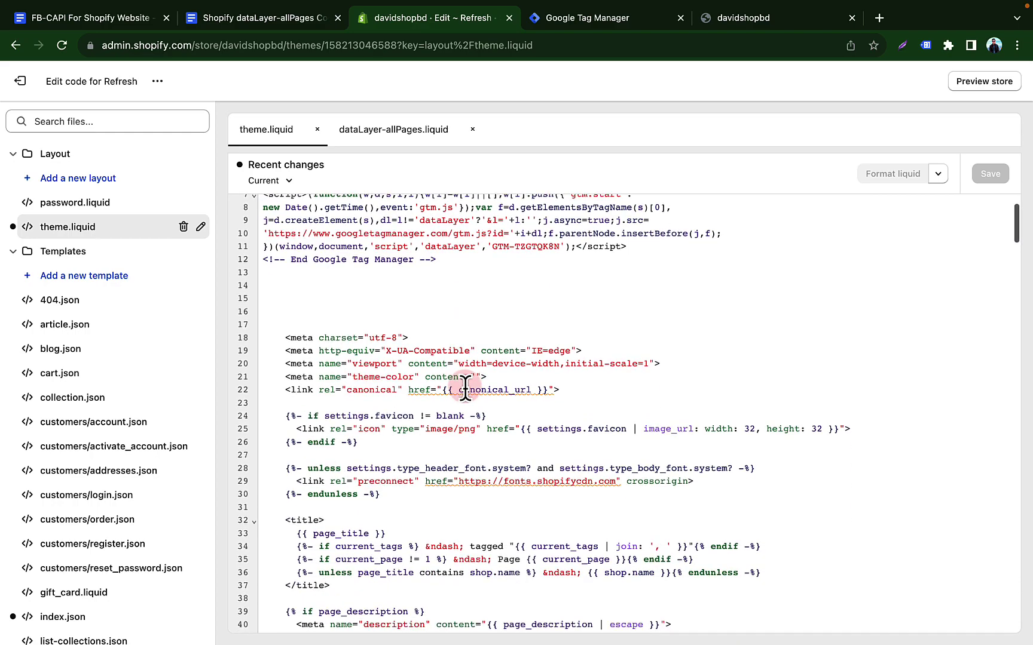
scroll(464, 387, "down", 8)
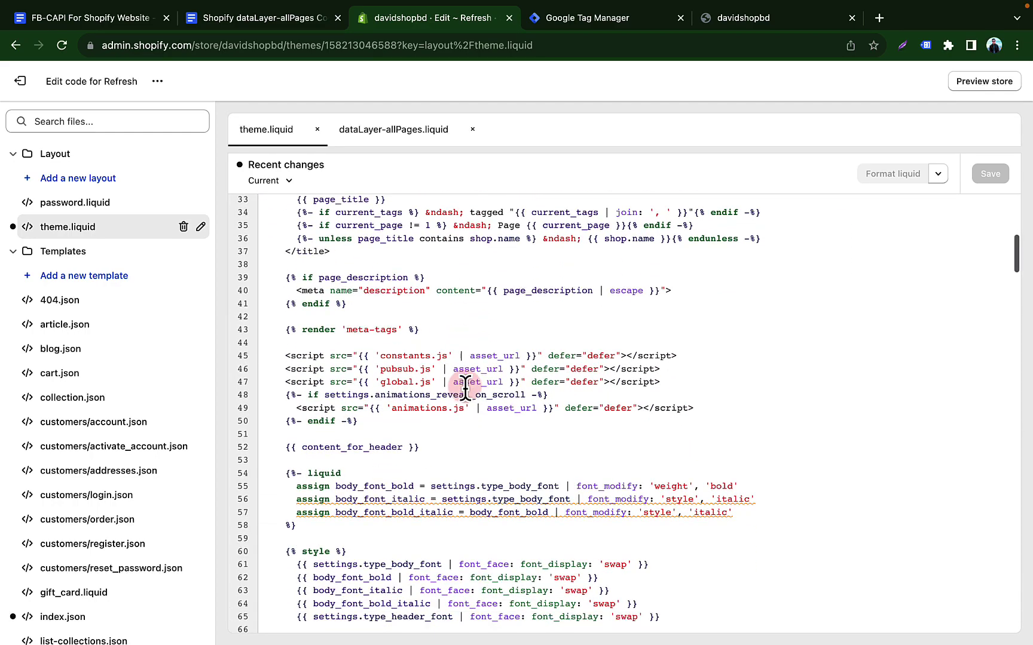
scroll(465, 387, "down", 7)
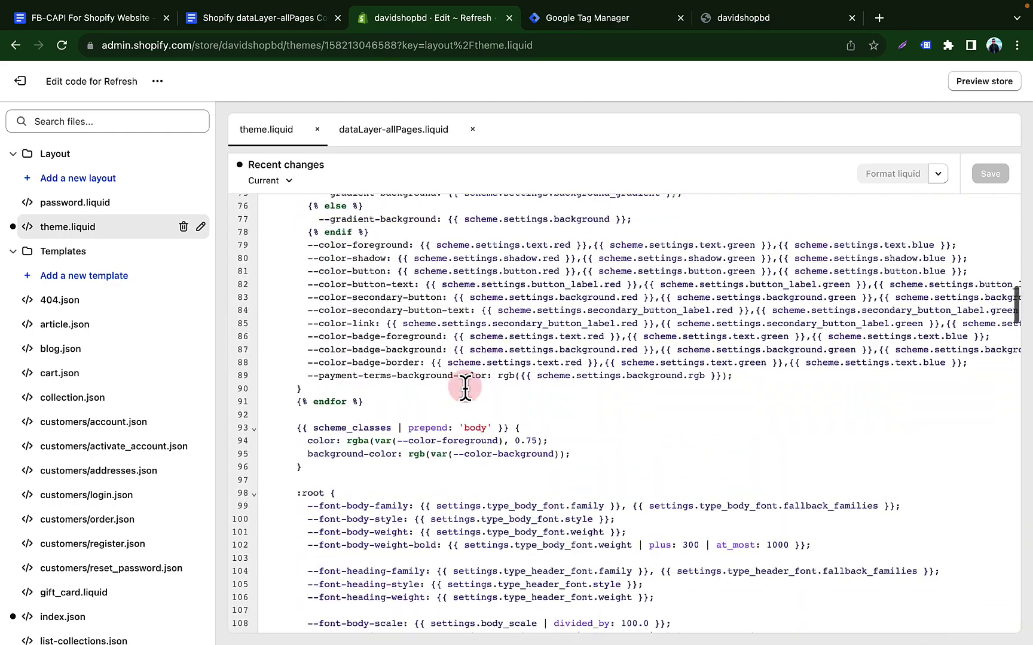
scroll(465, 387, "down", 10)
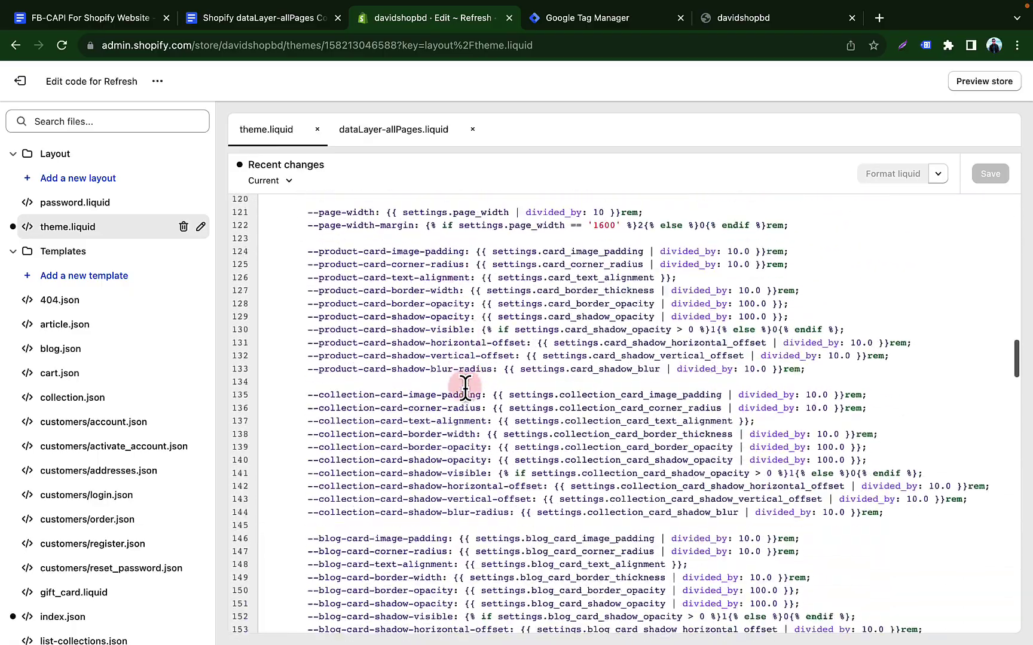
scroll(465, 388, "down", 9)
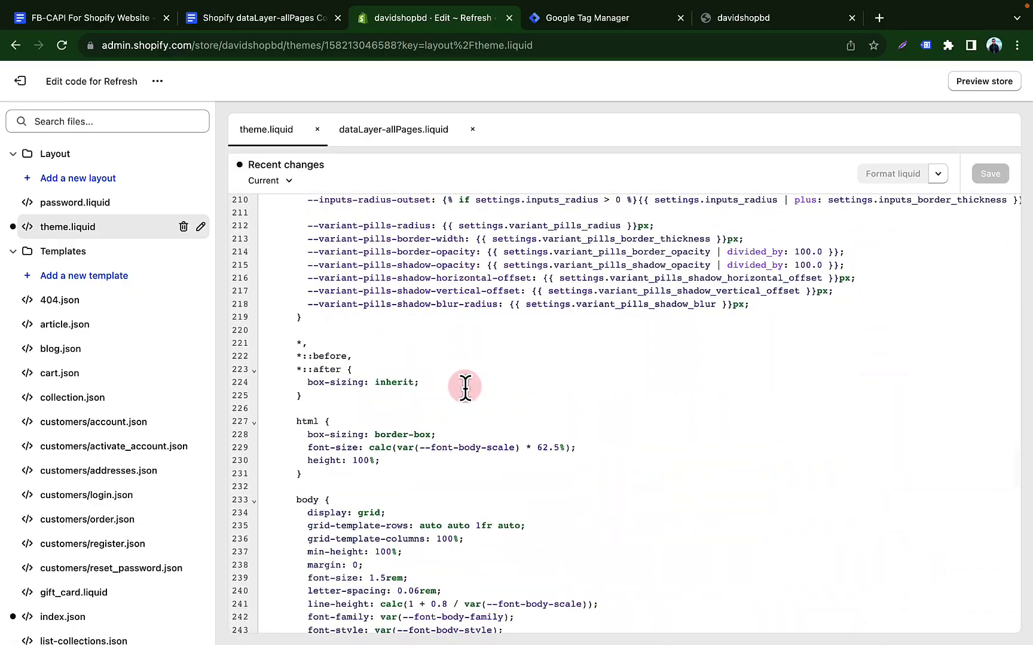
scroll(353, 440, "down", 11)
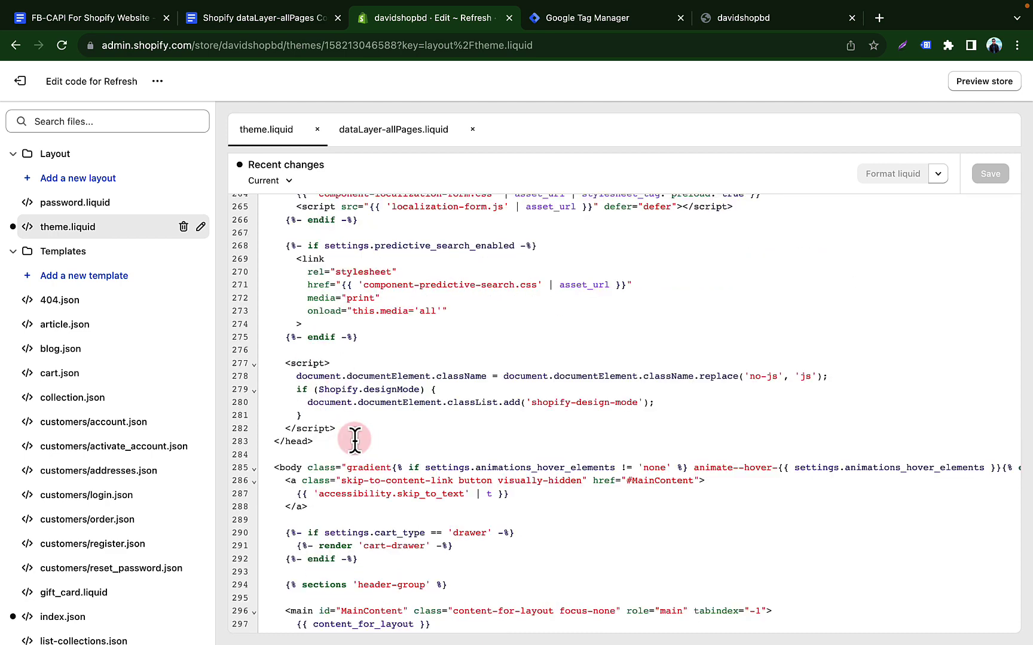
Find the closing </head> tag and insert blank lines after </script> on line 282.
left_click(279, 352)
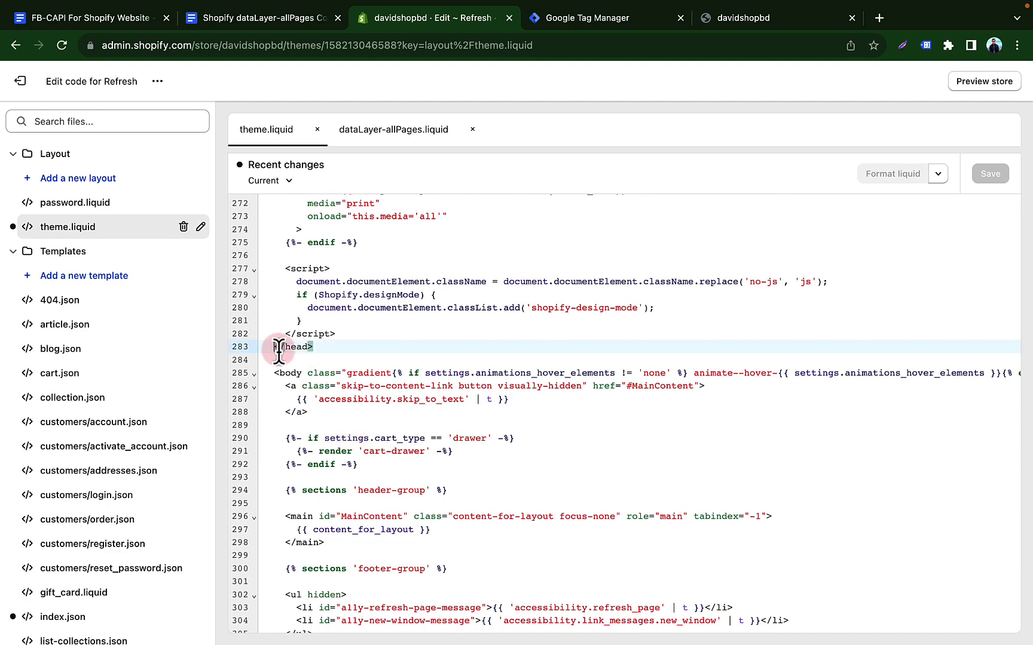
key("super+f")
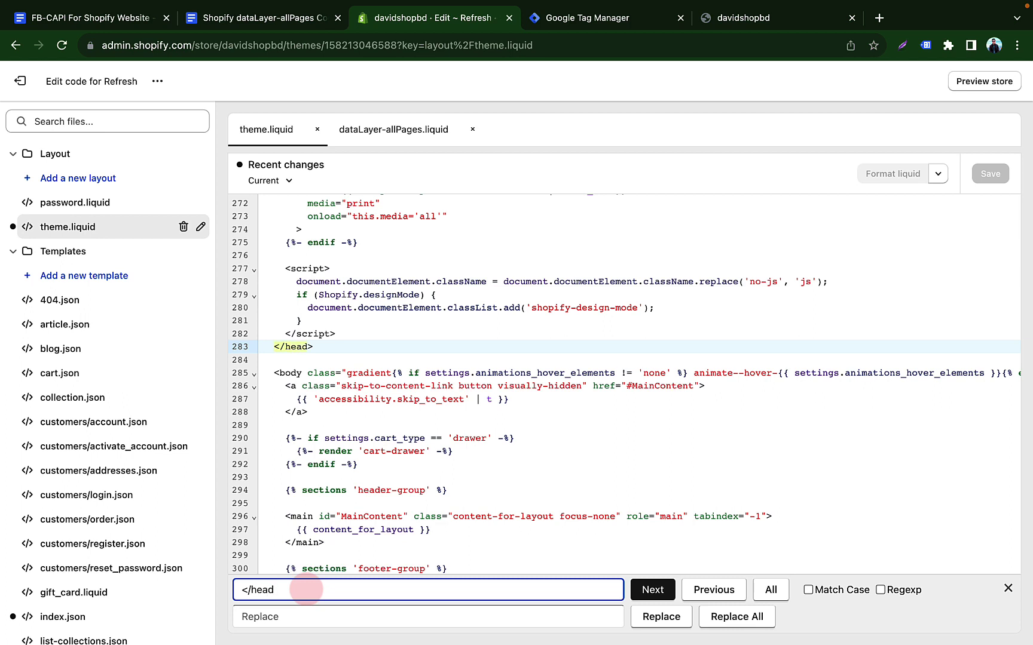
triple_click(293, 348)
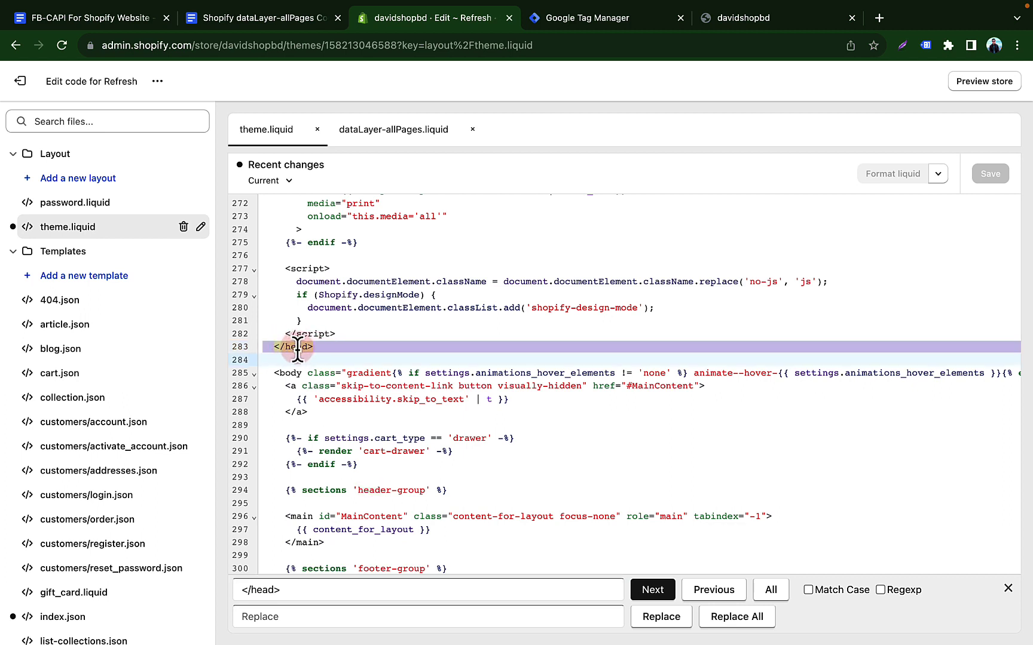
key("Escape")
key("Escape")
left_click(366, 334)
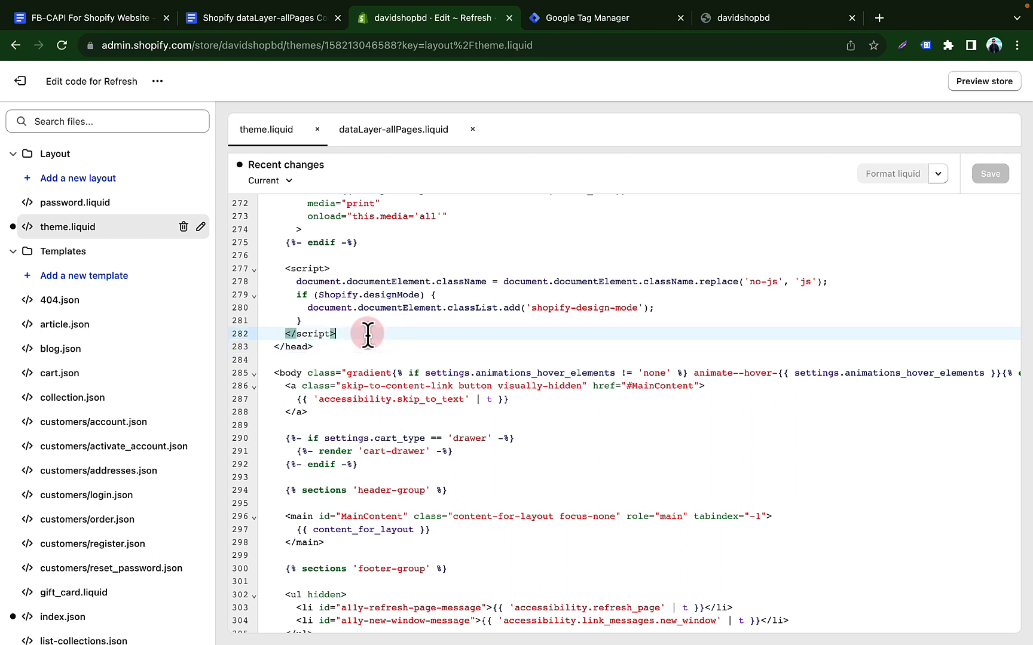
key("Return")
key("Return")
key("Return")
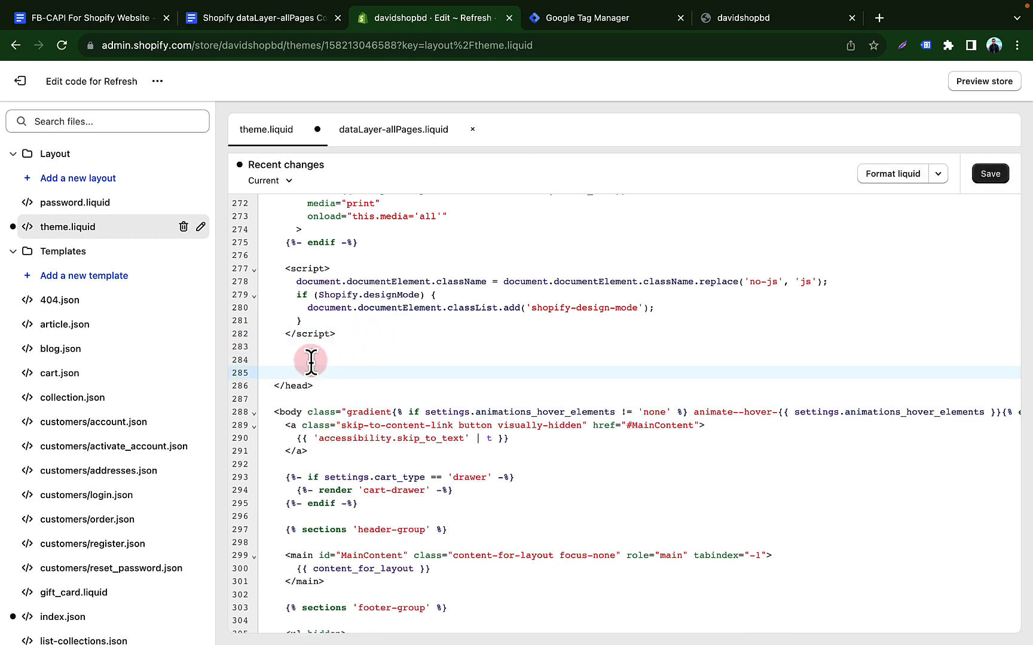
Copy {% include 'dataLayer-allPages' %} from the guide and paste it onto line 284 of theme.liquid.
left_click(311, 359)
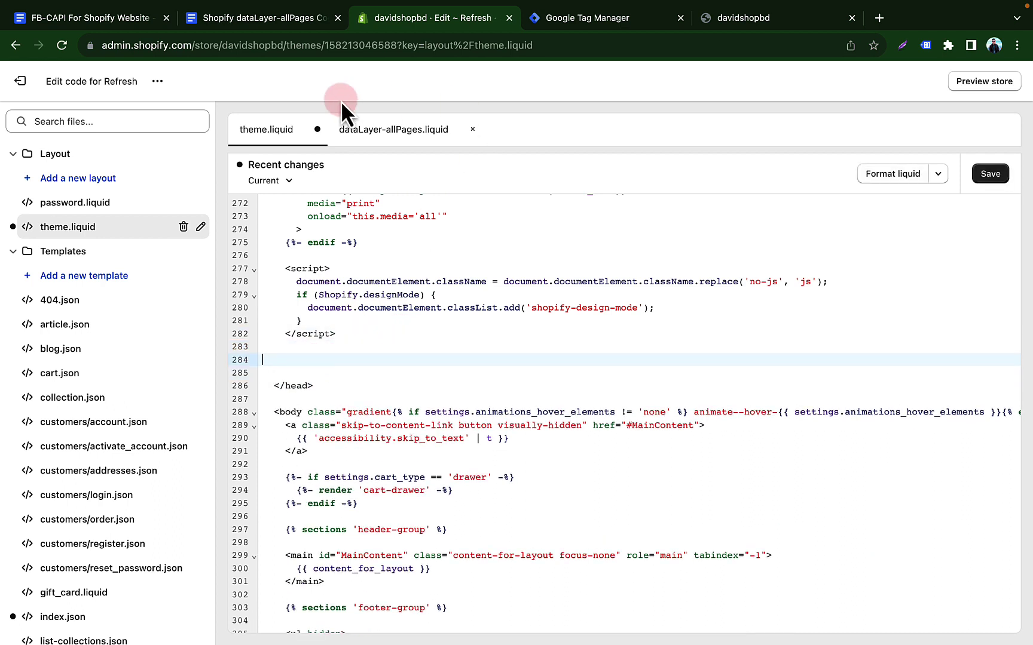
left_click(121, 26)
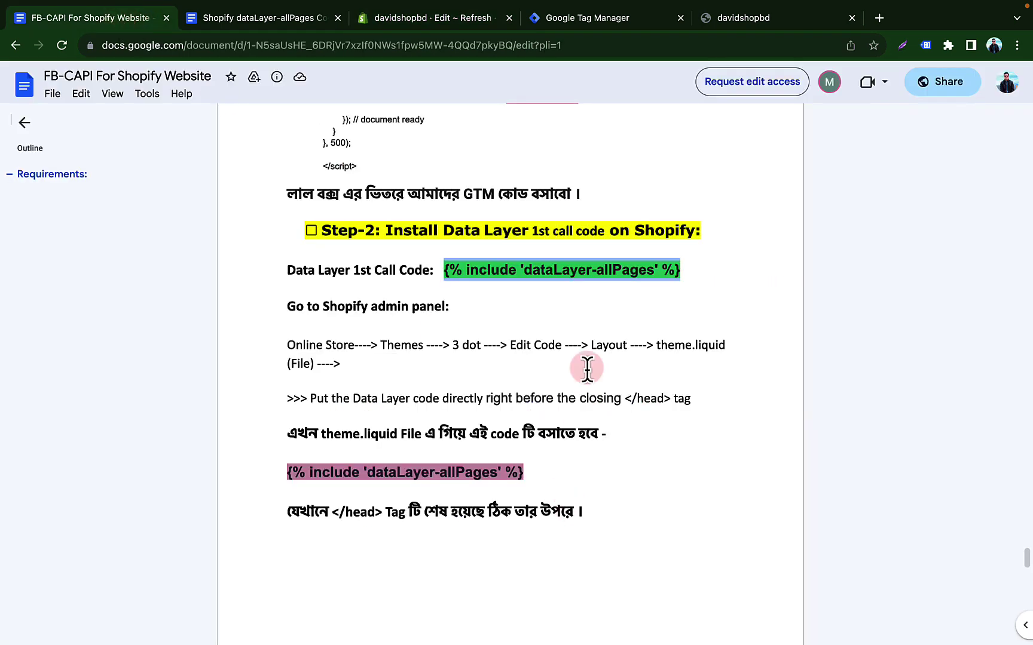
left_click(456, 276)
left_click_drag(441, 271, 703, 277)
right_click(628, 272)
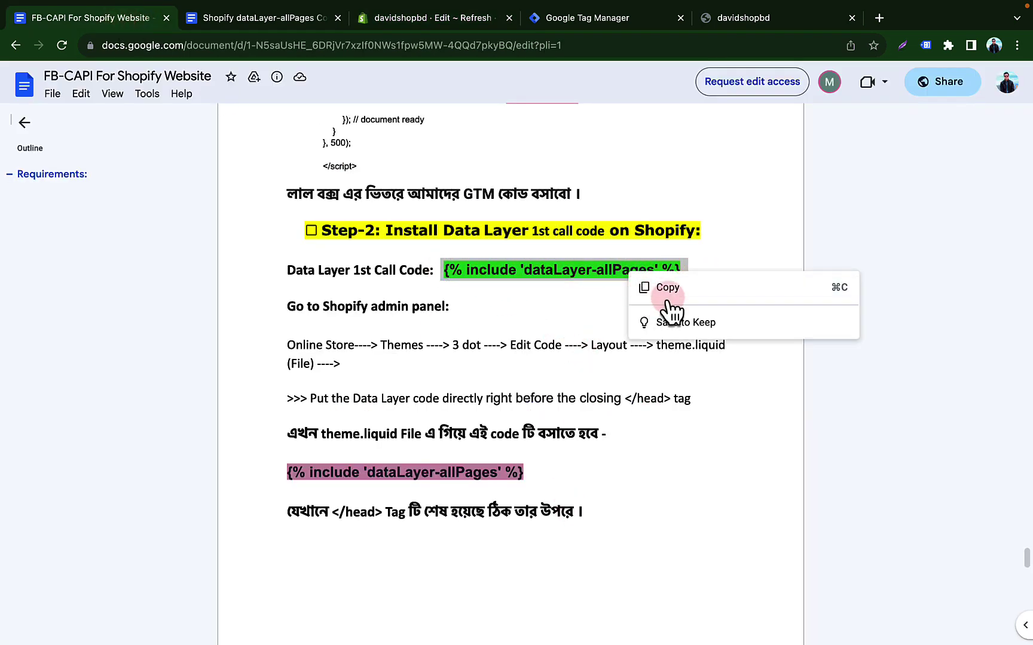
left_click(663, 287)
left_click(442, 25)
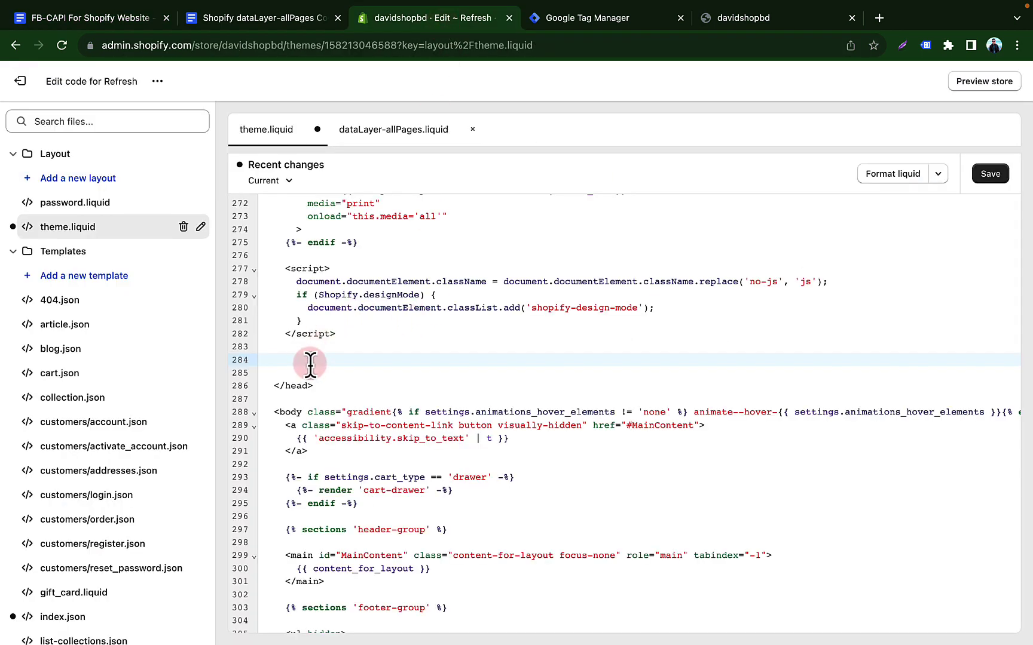
key("super+v")
left_click(264, 360)
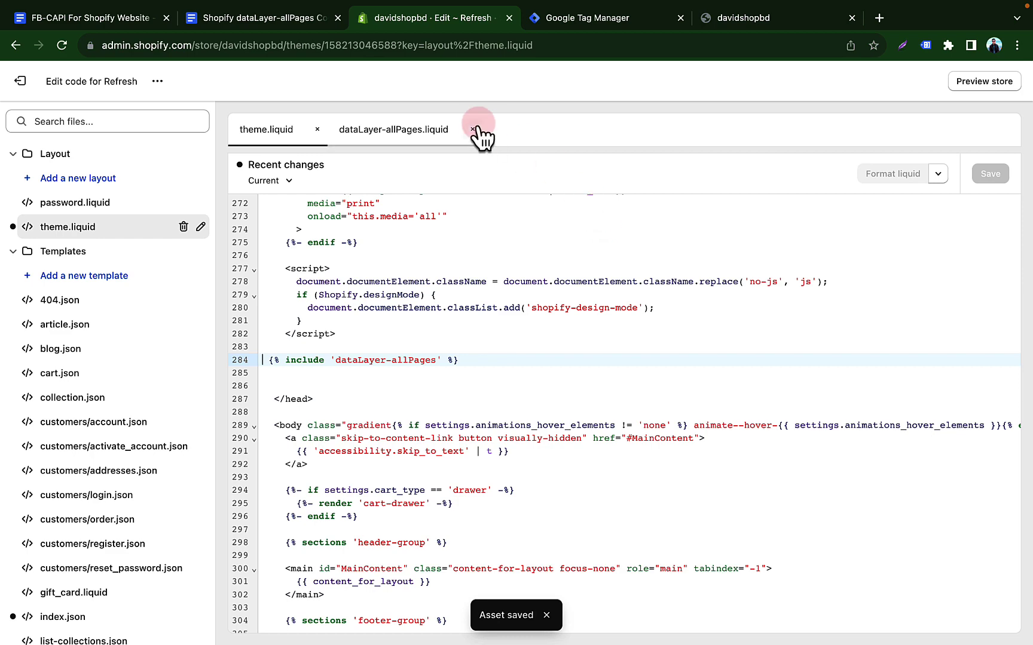
Check the next steps in the setup guide before returning to the theme.liquid editor.
left_click(128, 18)
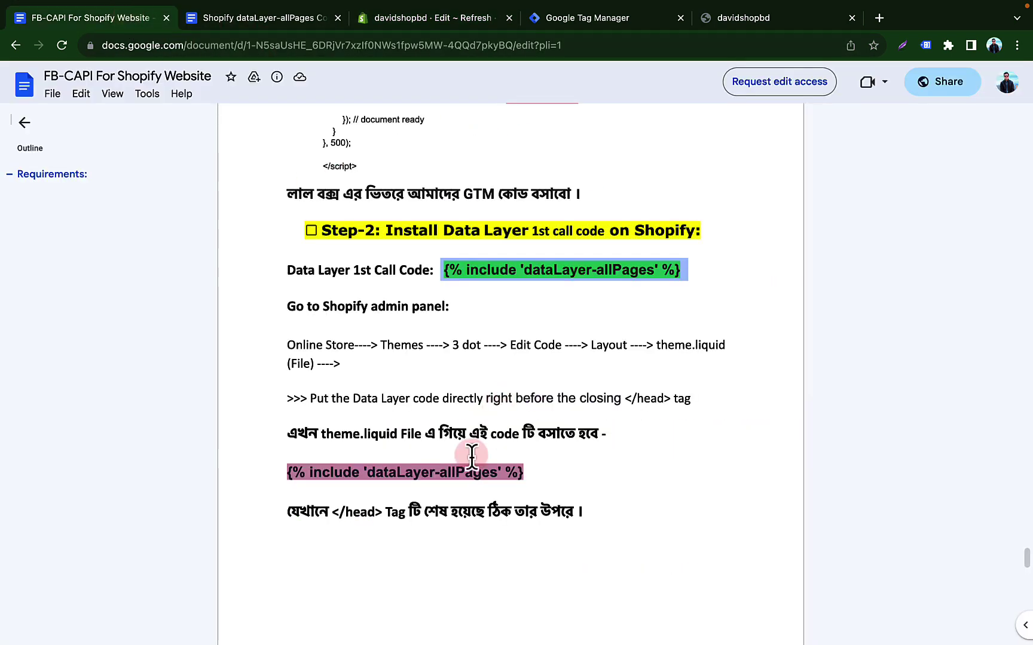
scroll(512, 482, "down", 15)
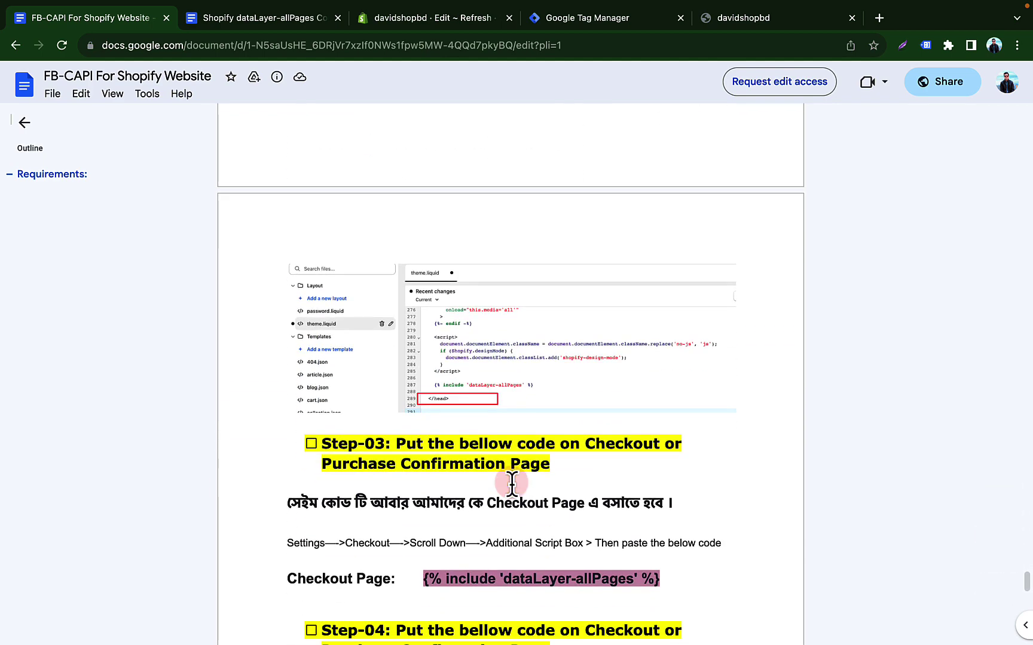
scroll(511, 483, "down", 5)
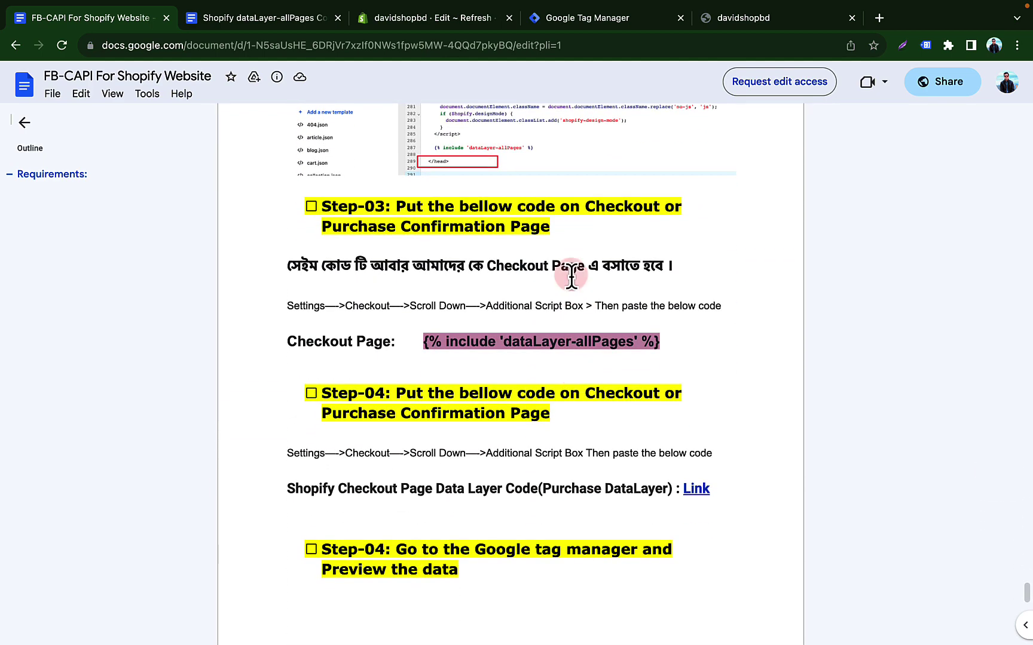
left_click(442, 19)
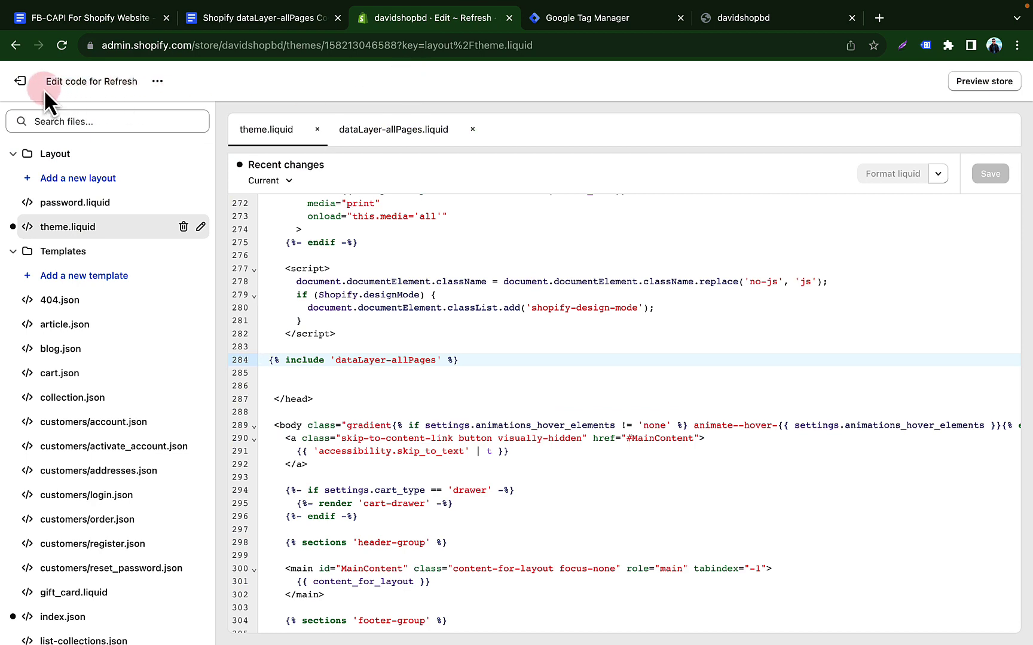
Paste the dataLayer-allPages include line into Settings > Checkout > Additional scripts and save.
left_click(22, 83)
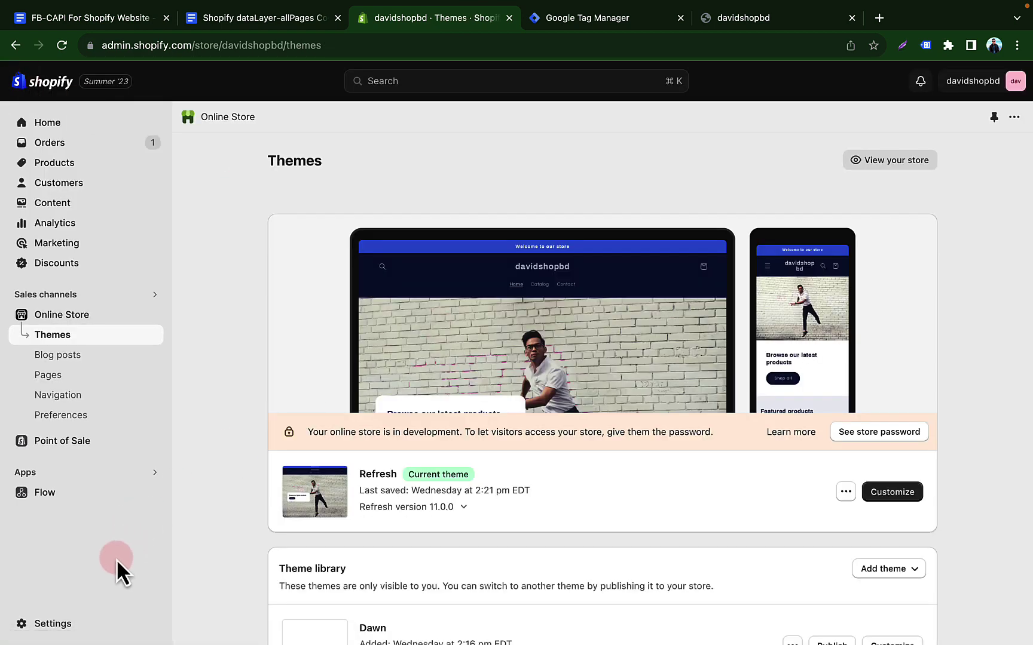
left_click(53, 625)
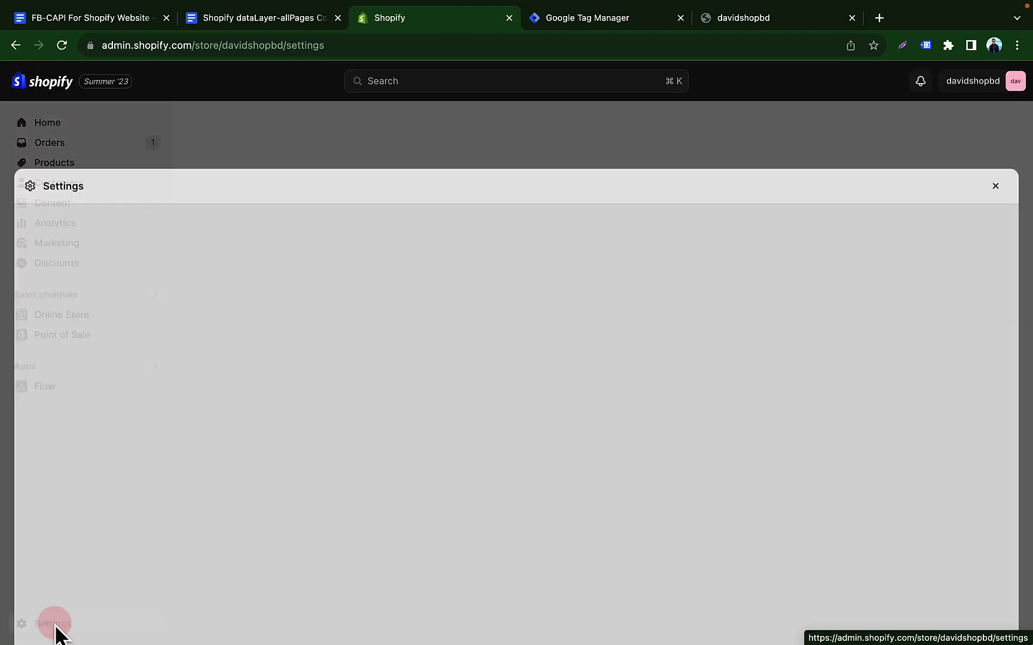
left_click(175, 362)
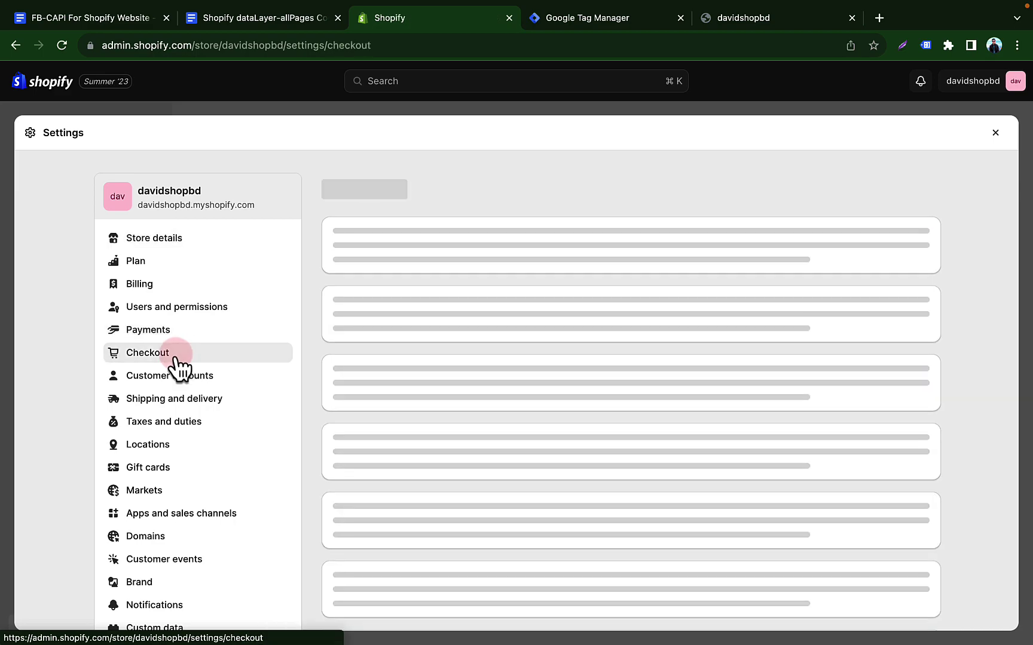
scroll(567, 399, "down", 10)
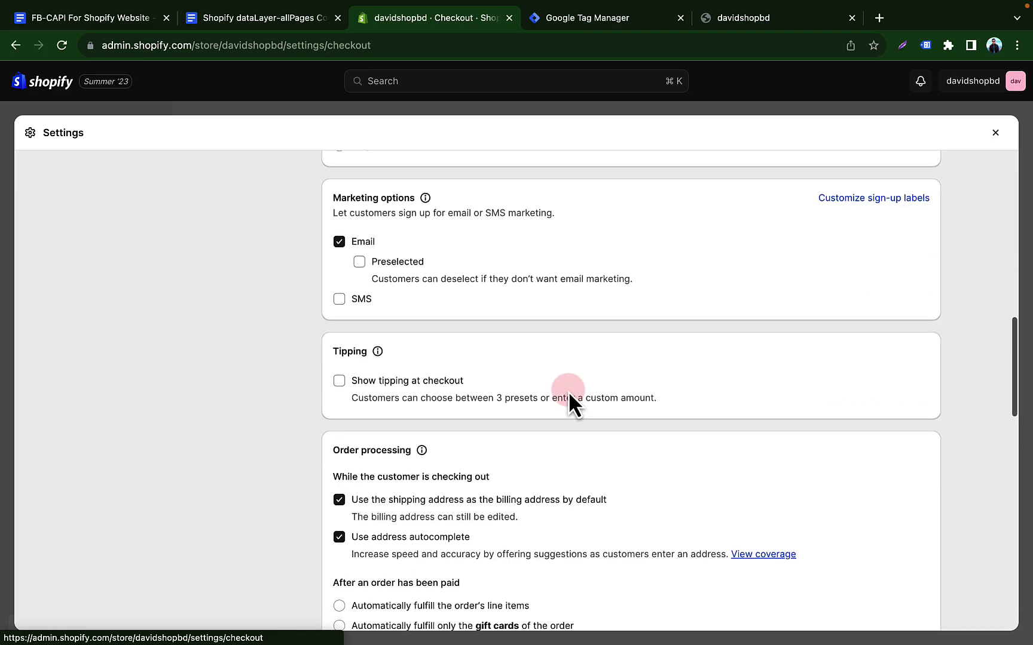
scroll(569, 400, "down", 15)
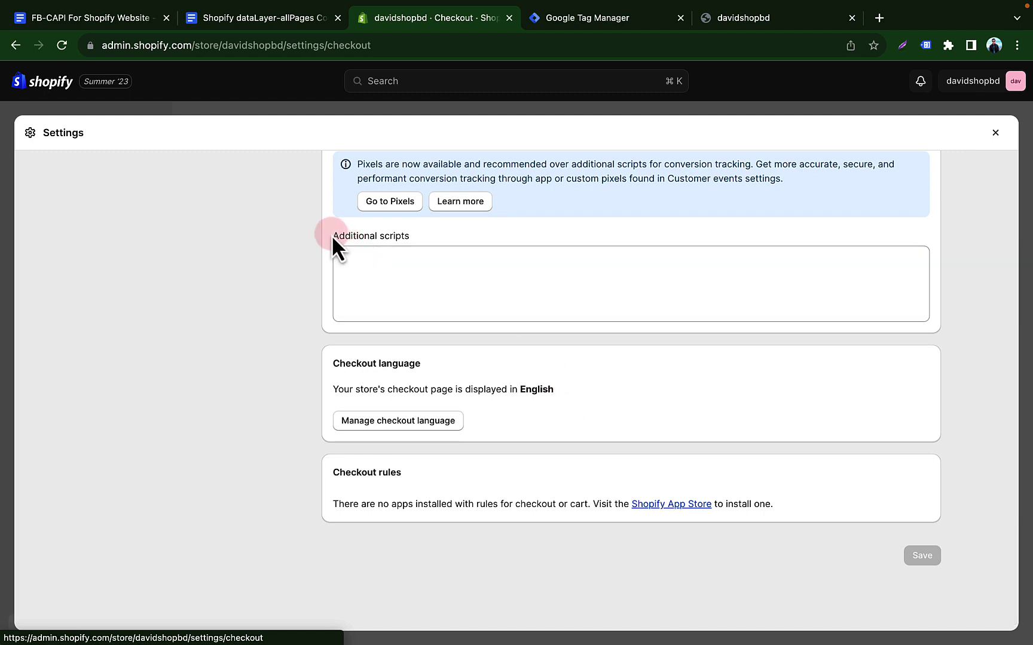
left_click_drag(331, 235, 426, 235)
left_click(423, 279)
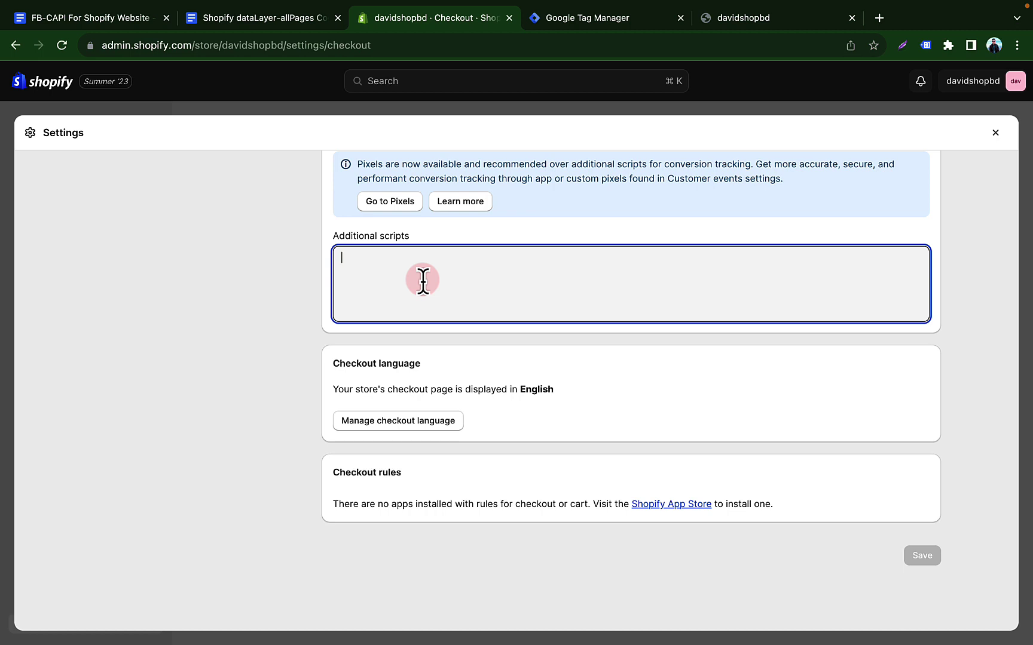
type("{% include 'dataLayer-allPages' %}")
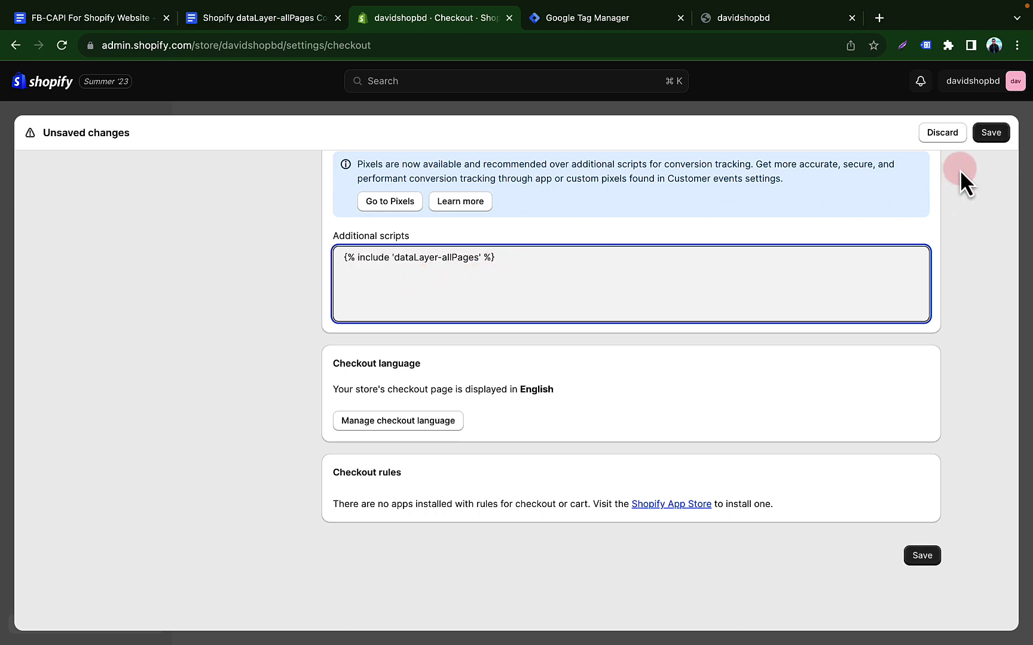
left_click(992, 134)
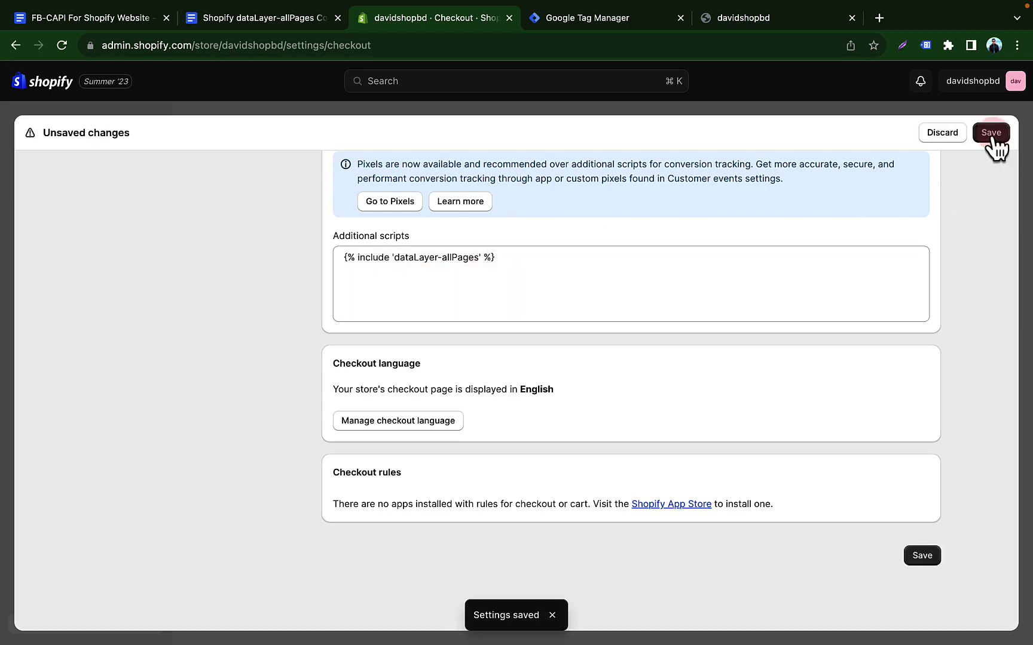
left_click(115, 18)
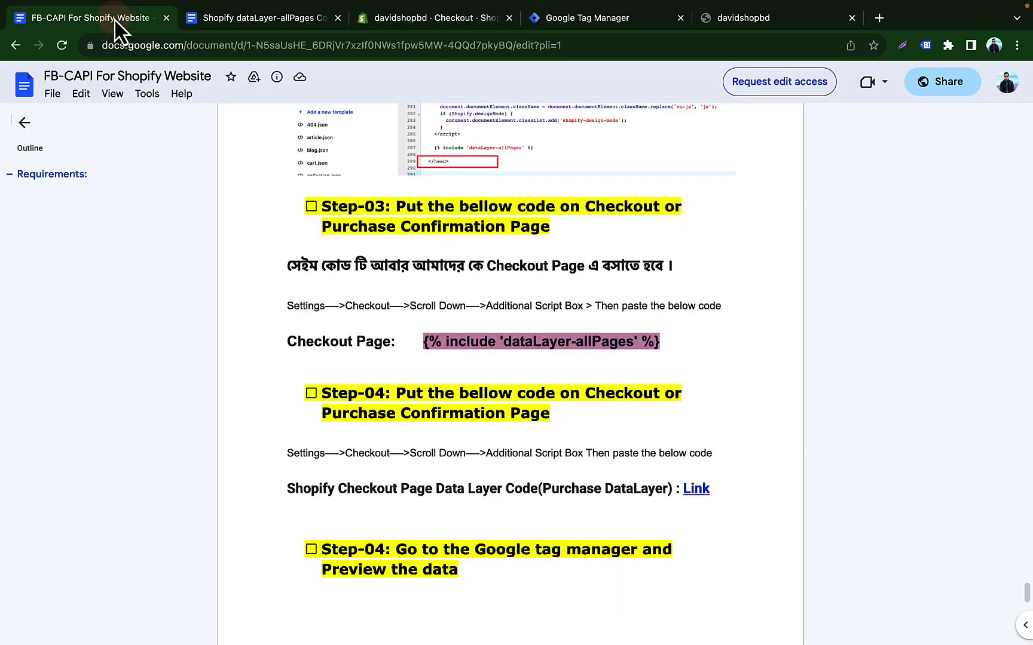
Open the linked Data Layer-Shopify Checkout Page document and compare its GTM ID with container GTM-TZGTQK8N.
scroll(599, 448, "down", 3)
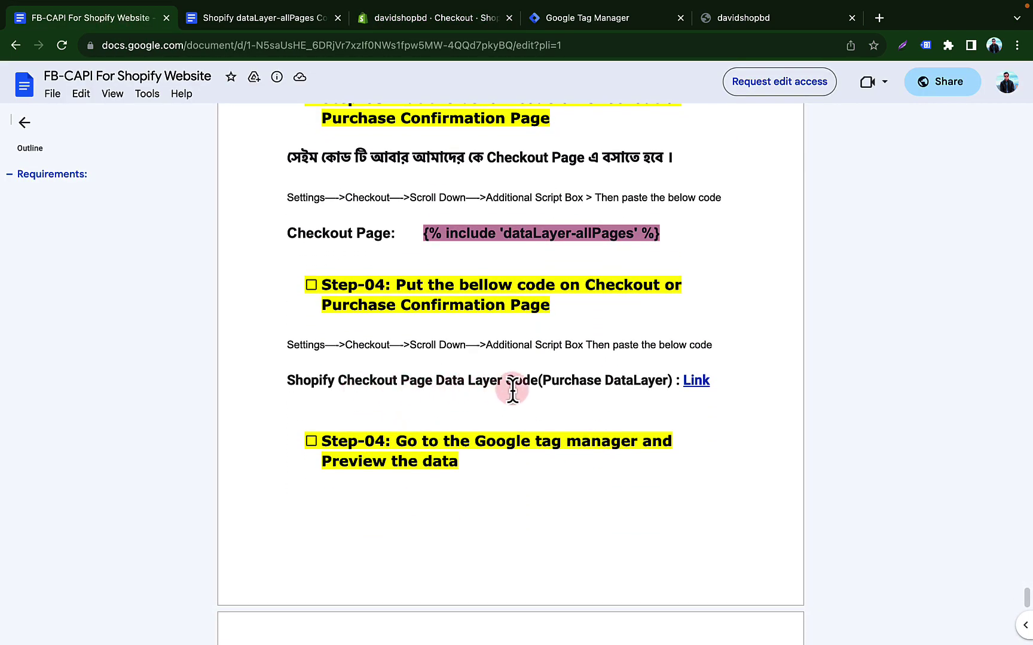
mouse_move(704, 382)
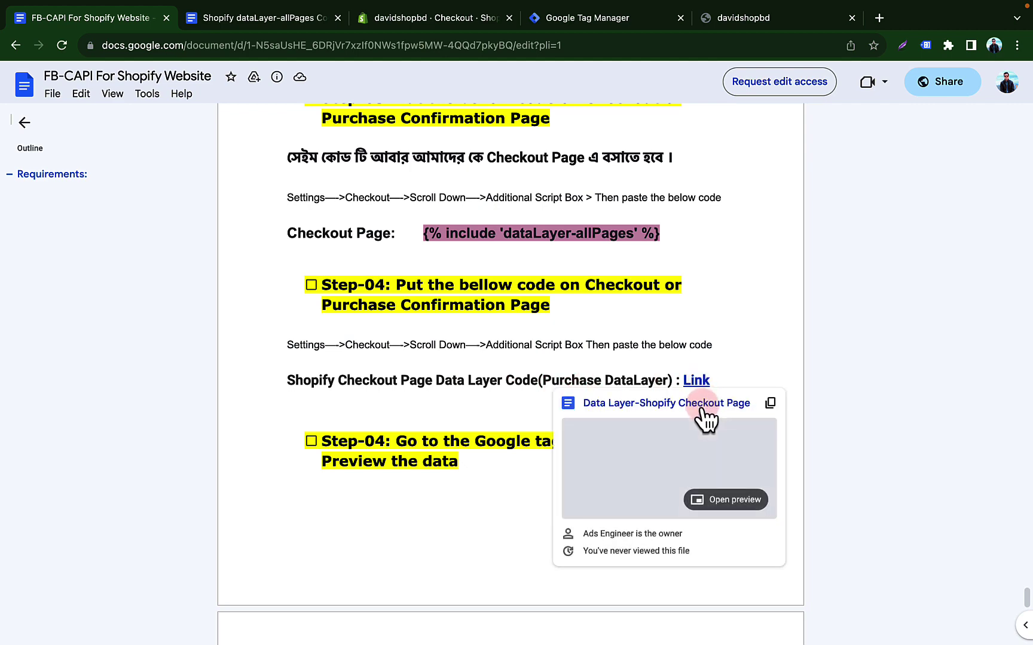
left_click(704, 409)
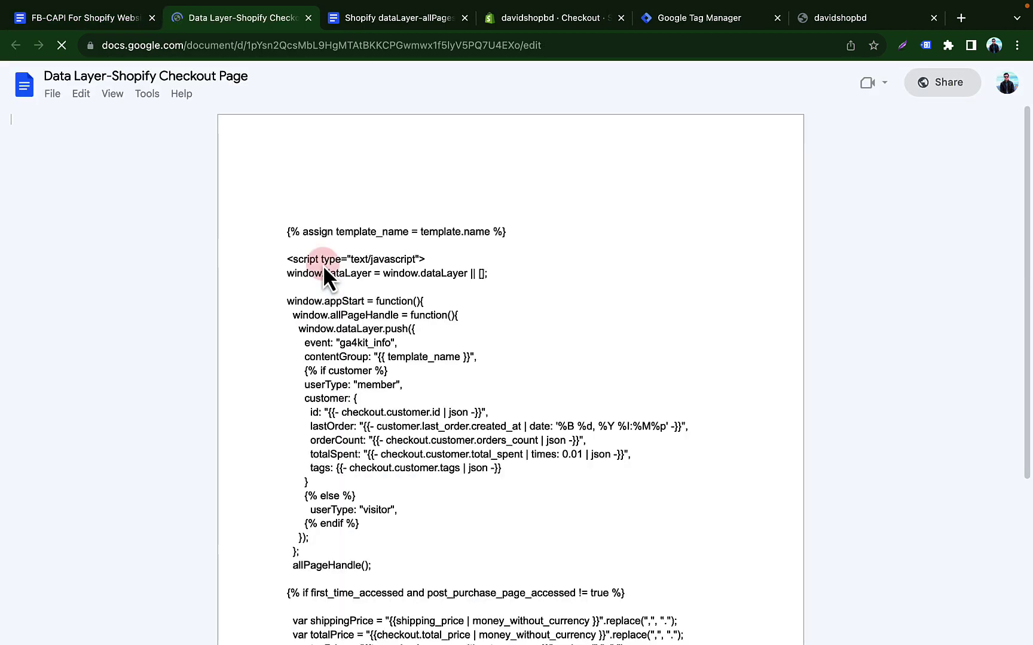
scroll(488, 383, "down", 2)
scroll(488, 383, "down", 10)
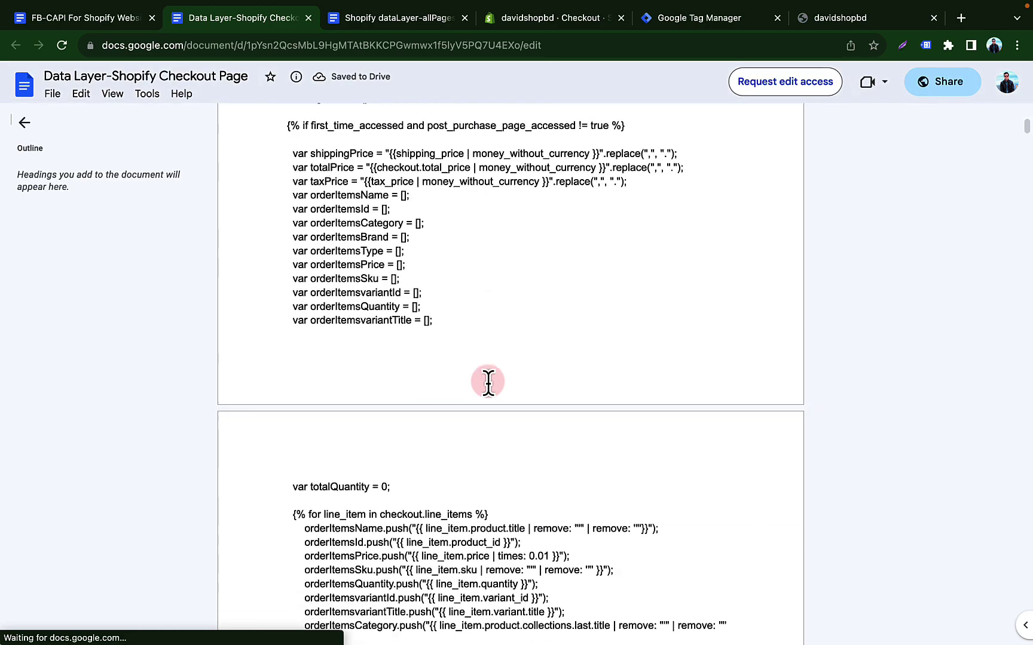
scroll(488, 383, "down", 10)
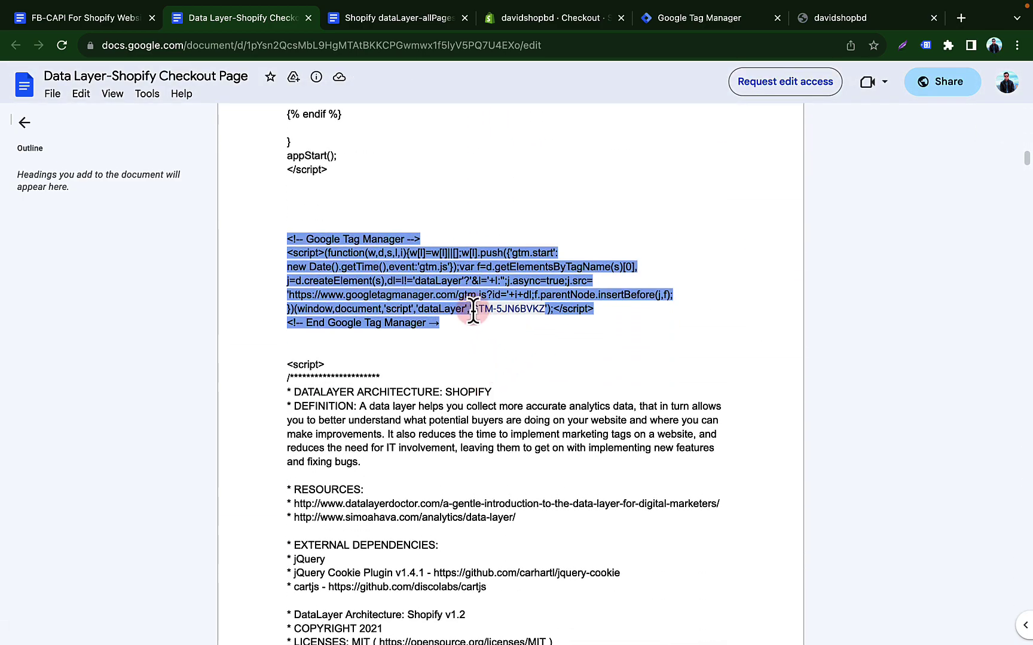
left_click_drag(472, 309, 538, 309)
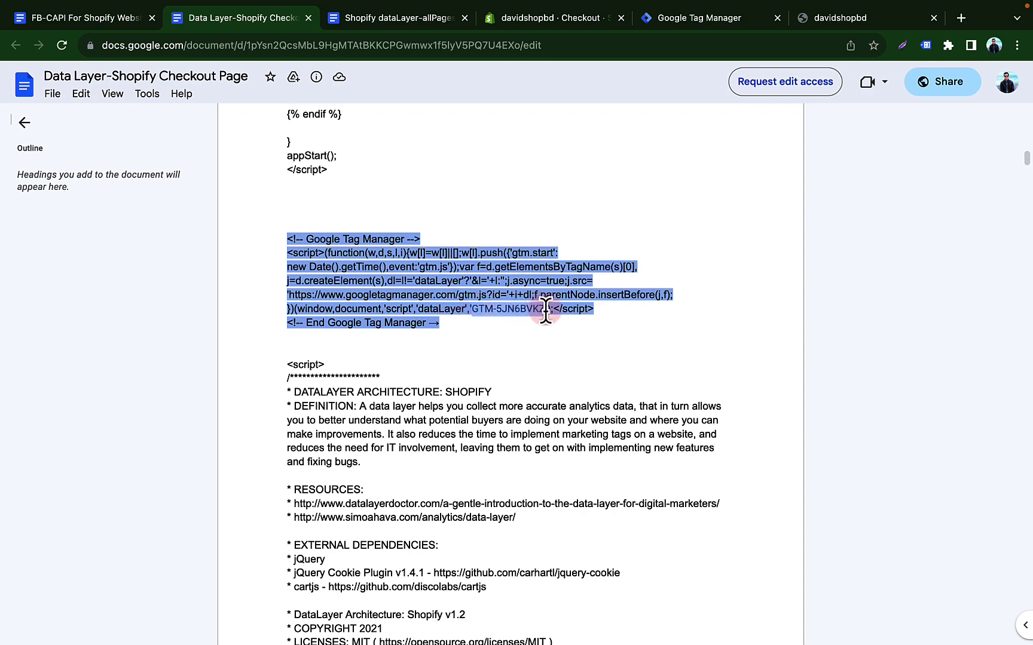
left_click(699, 21)
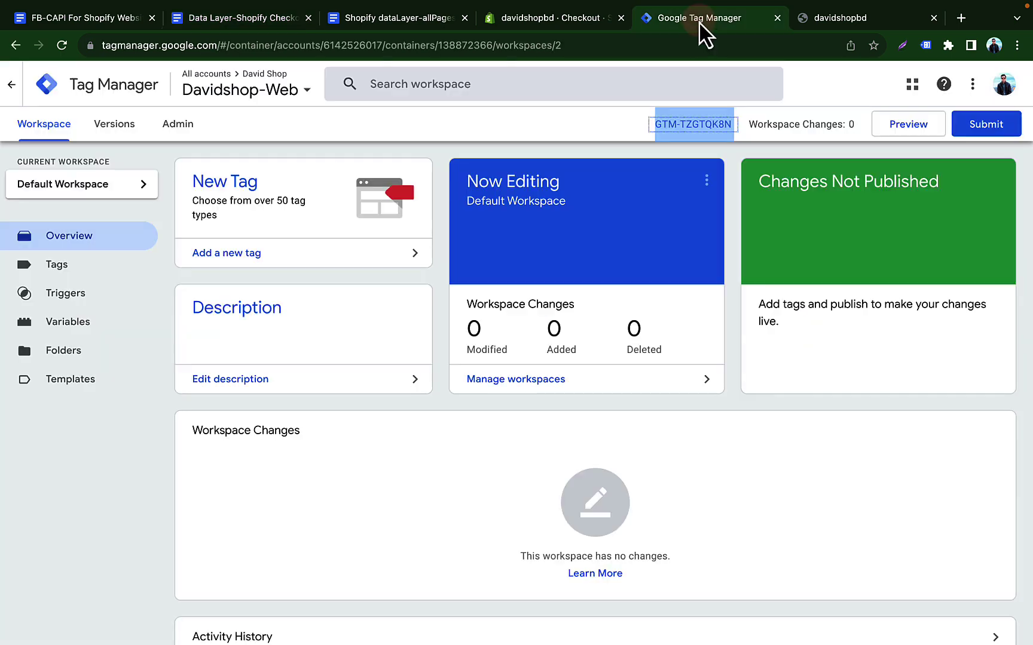
left_click_drag(655, 125, 733, 132)
left_click(266, 19)
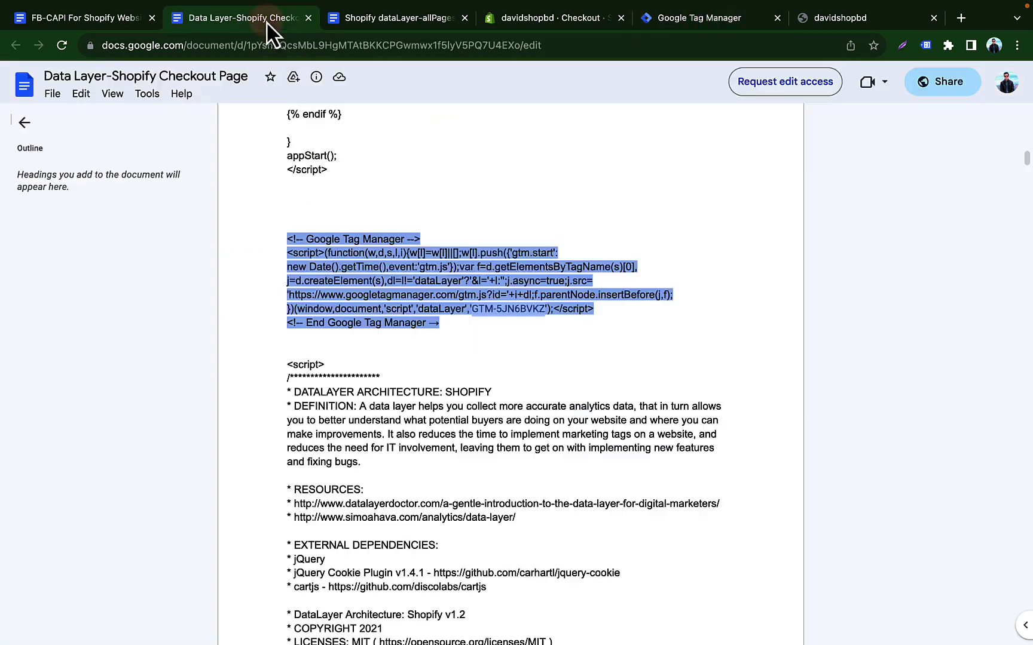
Copy the entire checkout data layer code from that document.
scroll(458, 314, "up", 20)
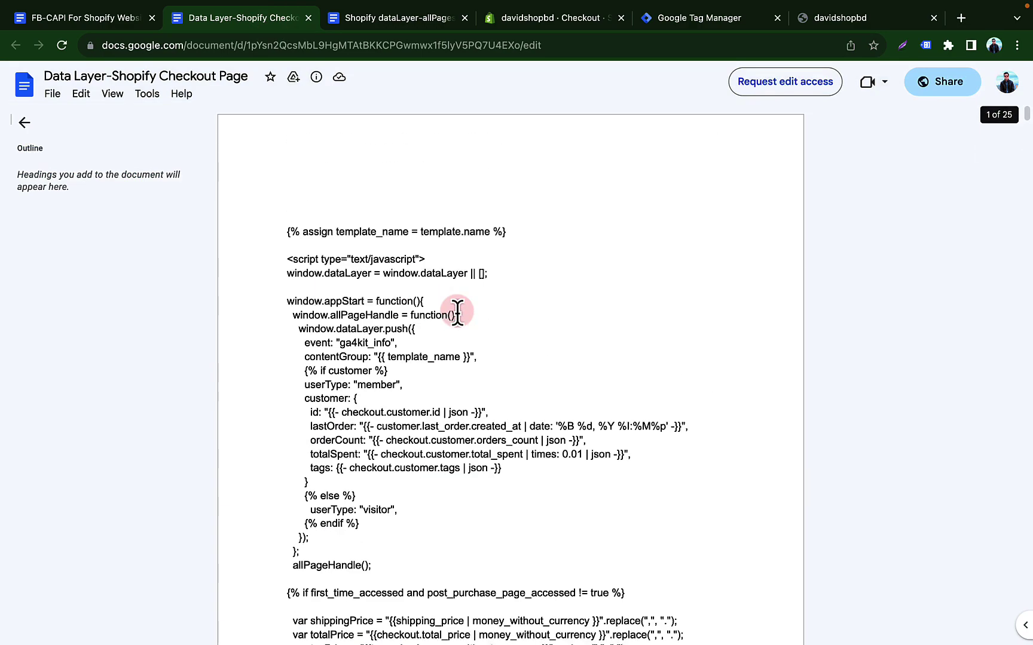
key("super+a")
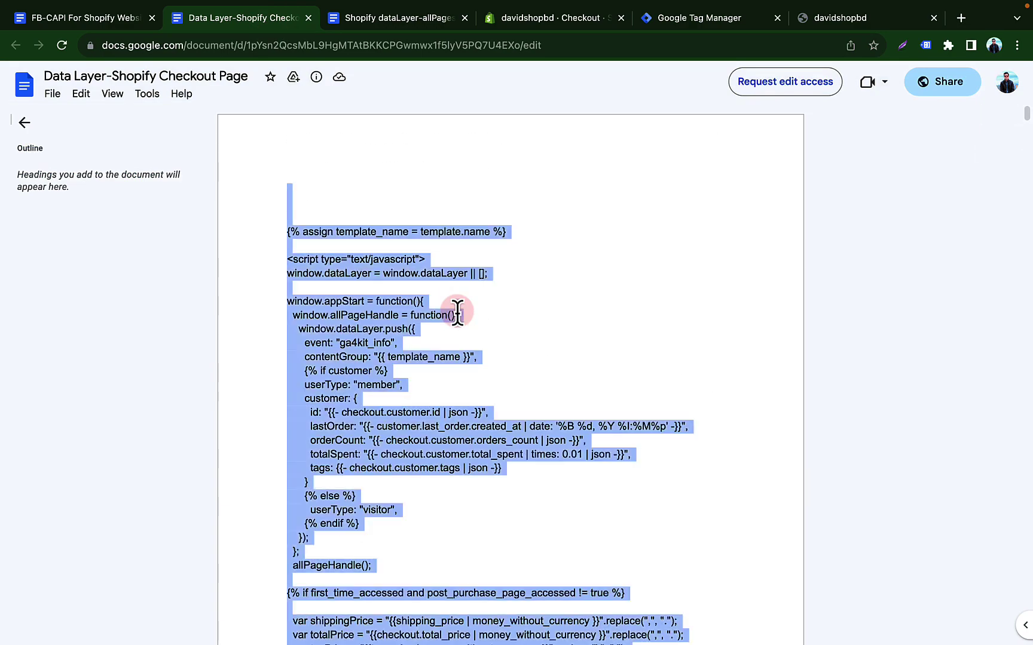
right_click(373, 263)
left_click(353, 278)
left_click(109, 21)
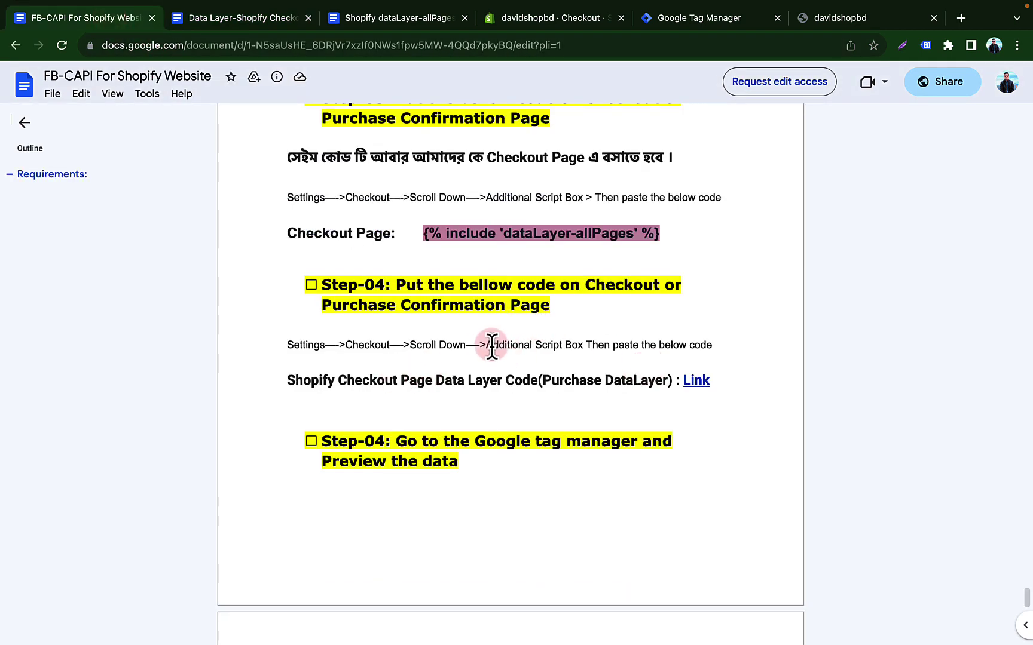
left_click_drag(494, 346, 584, 347)
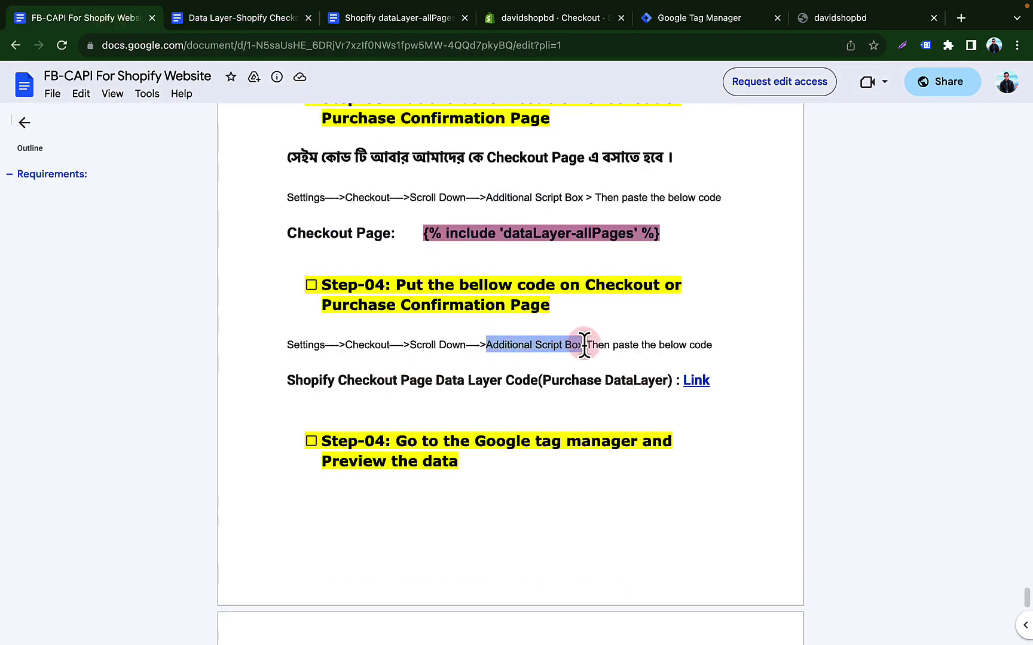
left_click(524, 24)
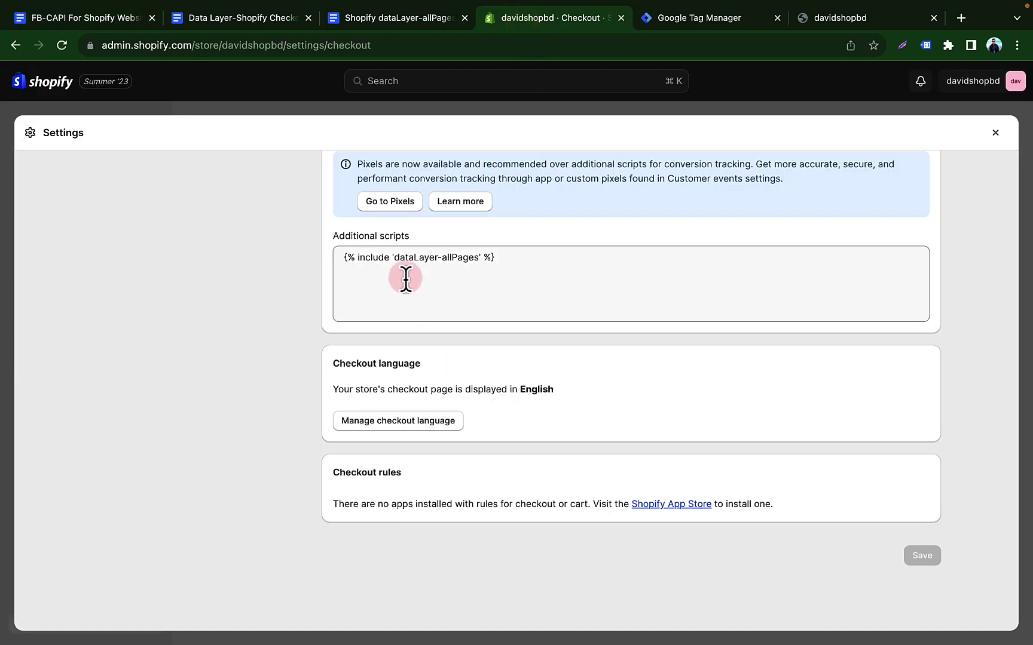
Add the checkout data layer code on a new line below the include in Additional scripts.
left_click(521, 284)
key("Return")
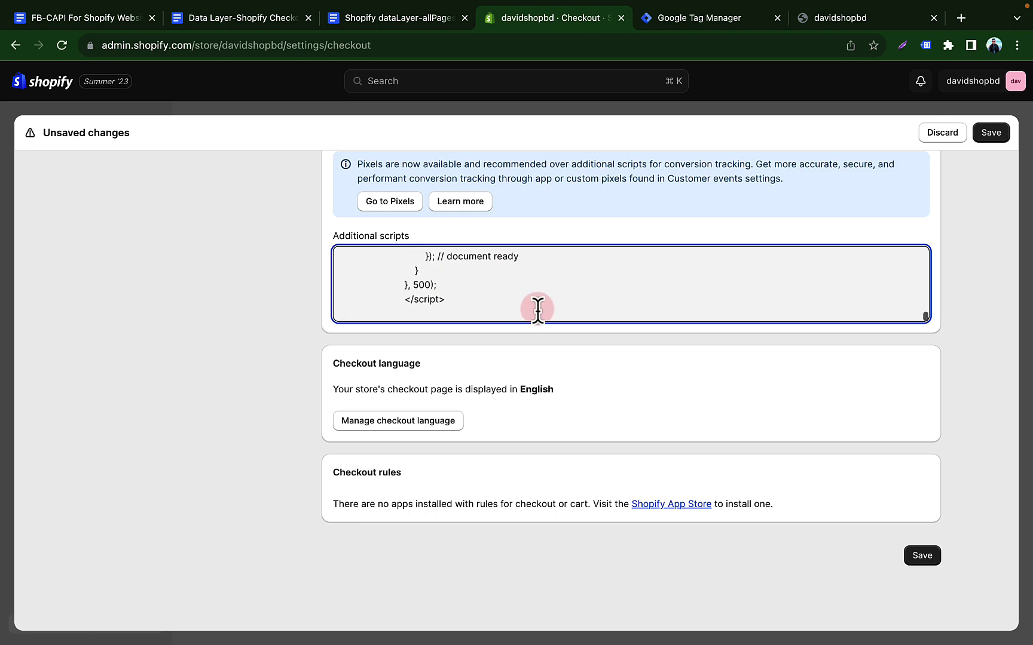
scroll(537, 309, "up", 10)
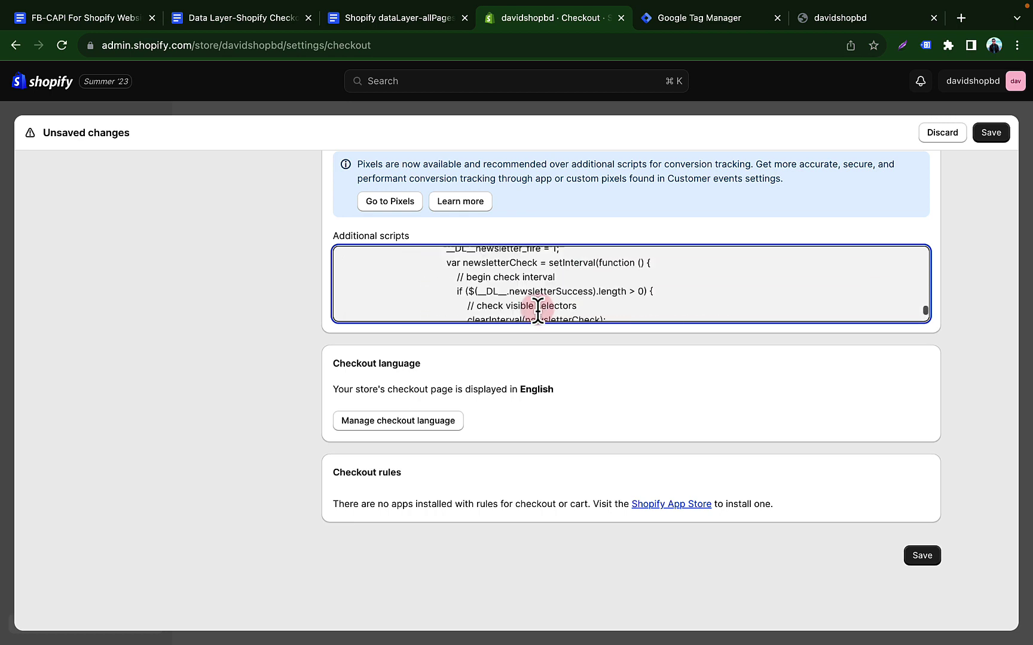
scroll(537, 309, "up", 10)
scroll(537, 309, "up", 15)
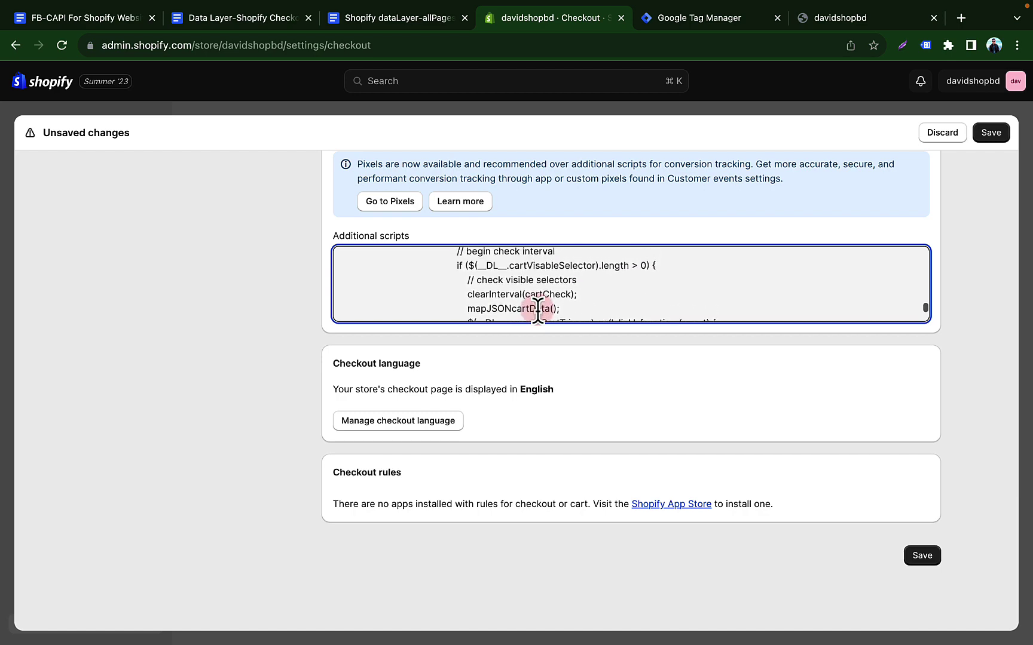
scroll(538, 310, "up", 15)
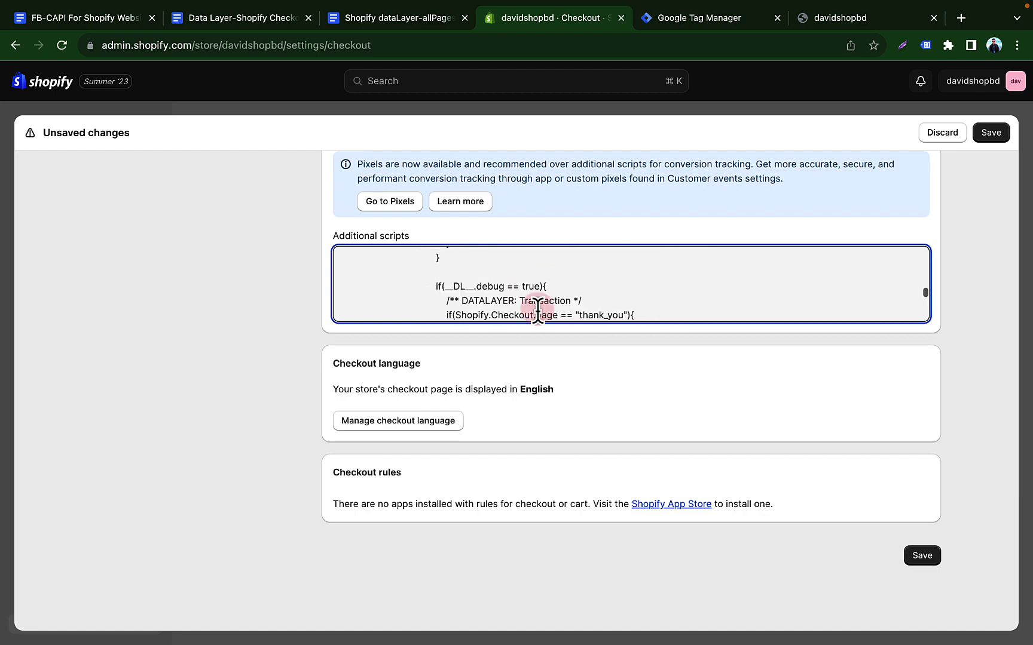
Locate the GTM ID in the checkout scripts and copy container ID GTM-TZGTQK8N from Tag Manager.
key("super+f")
type("gtm")
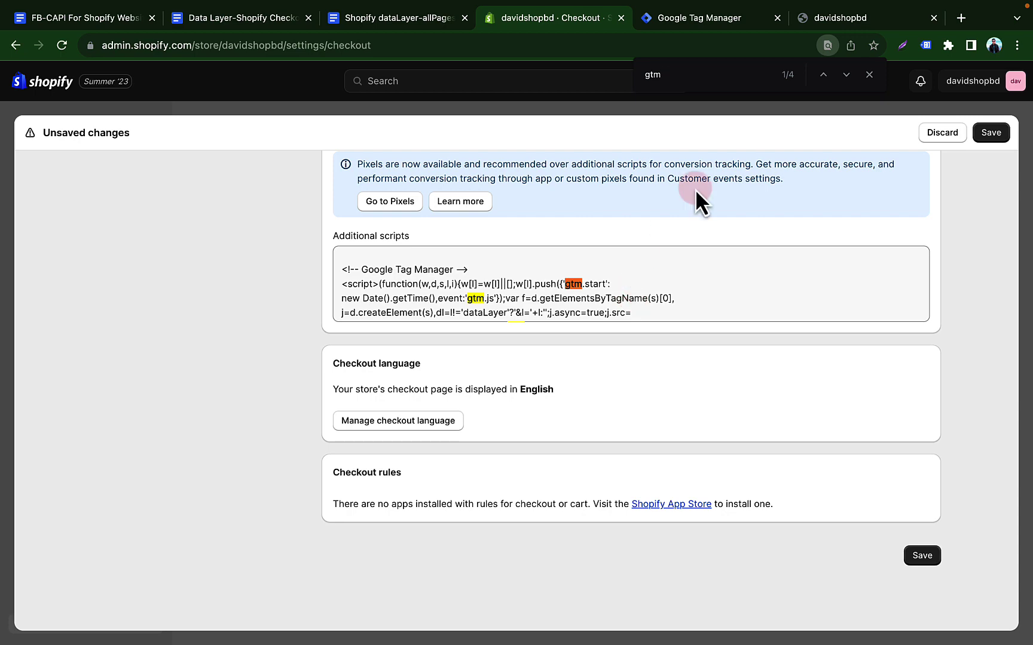
scroll(611, 270, "down", 2)
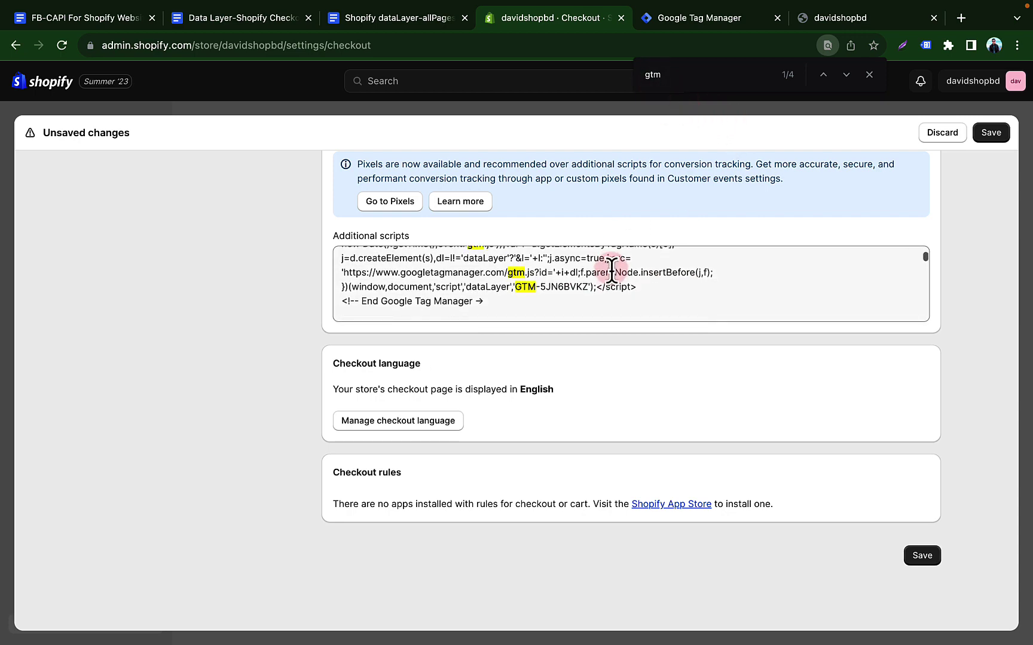
left_click(710, 24)
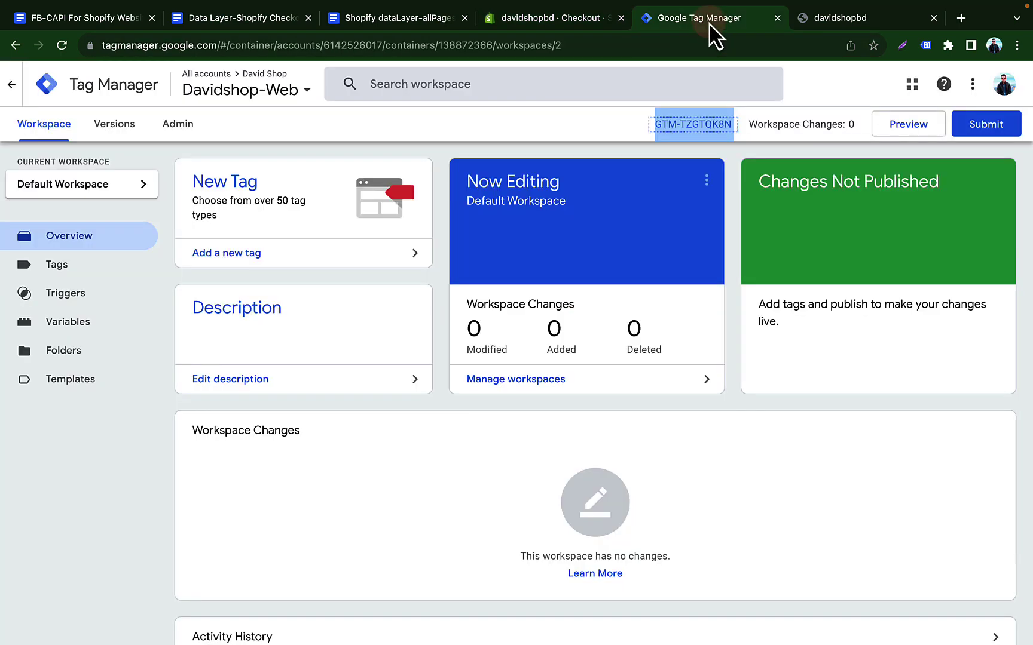
right_click(714, 125)
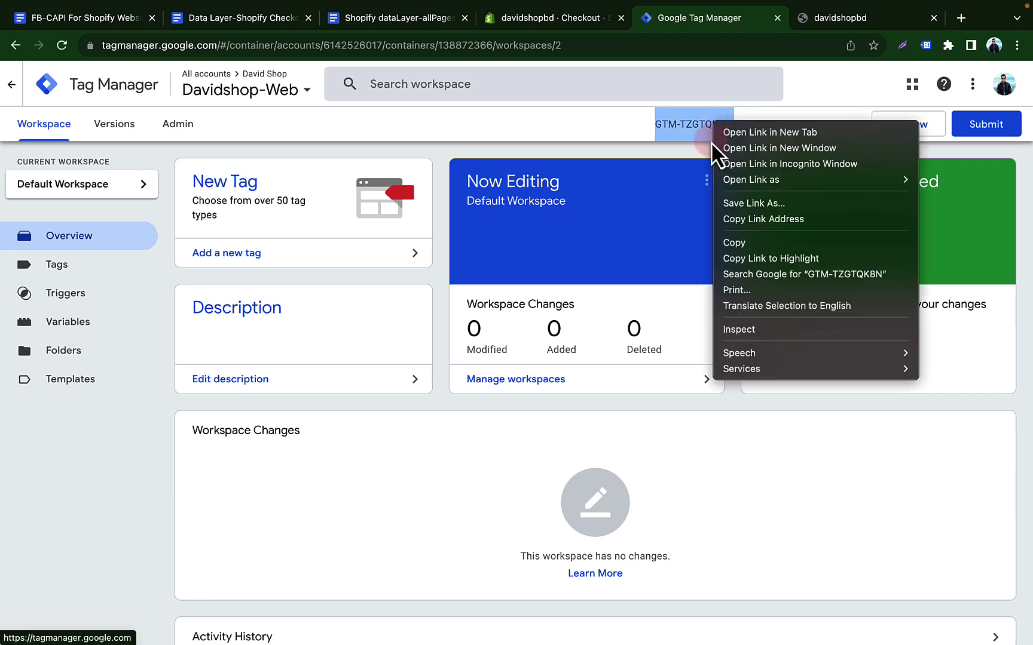
left_click(741, 243)
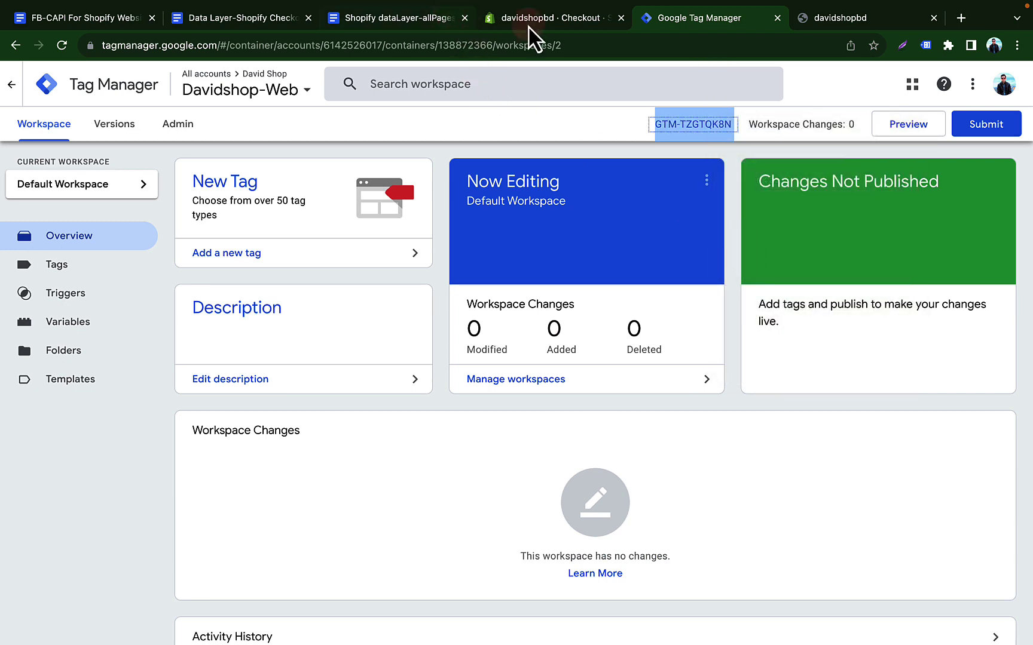
Replace GTM-5JN6BVKZ with GTM-TZGTQK8N in Additional scripts and save the checkout settings.
left_click(529, 29)
left_click(504, 263)
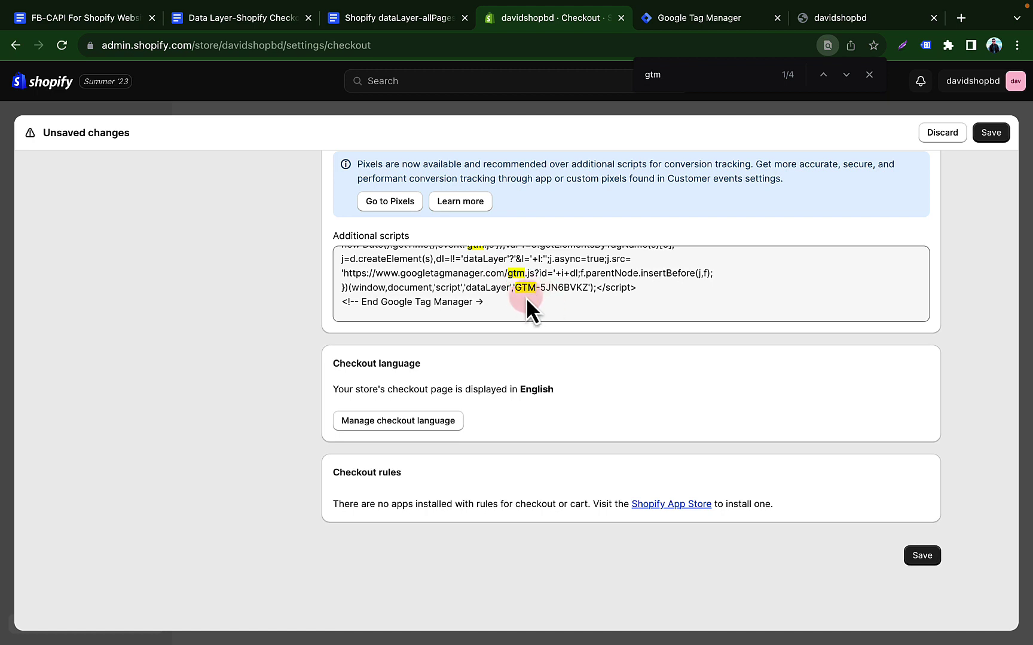
left_click_drag(515, 292, 584, 292)
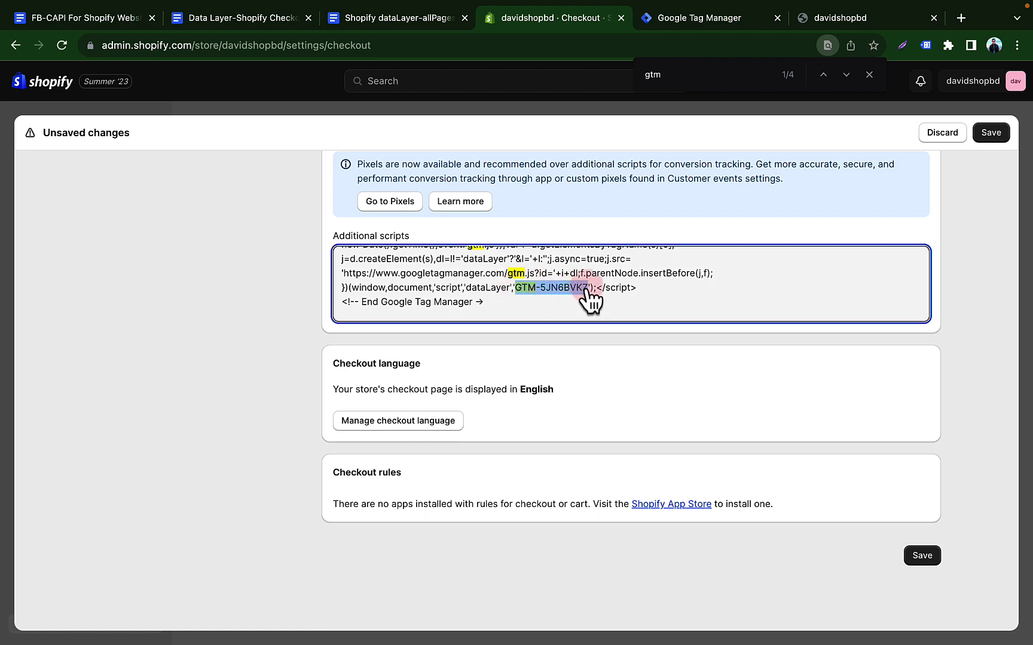
key("super+v")
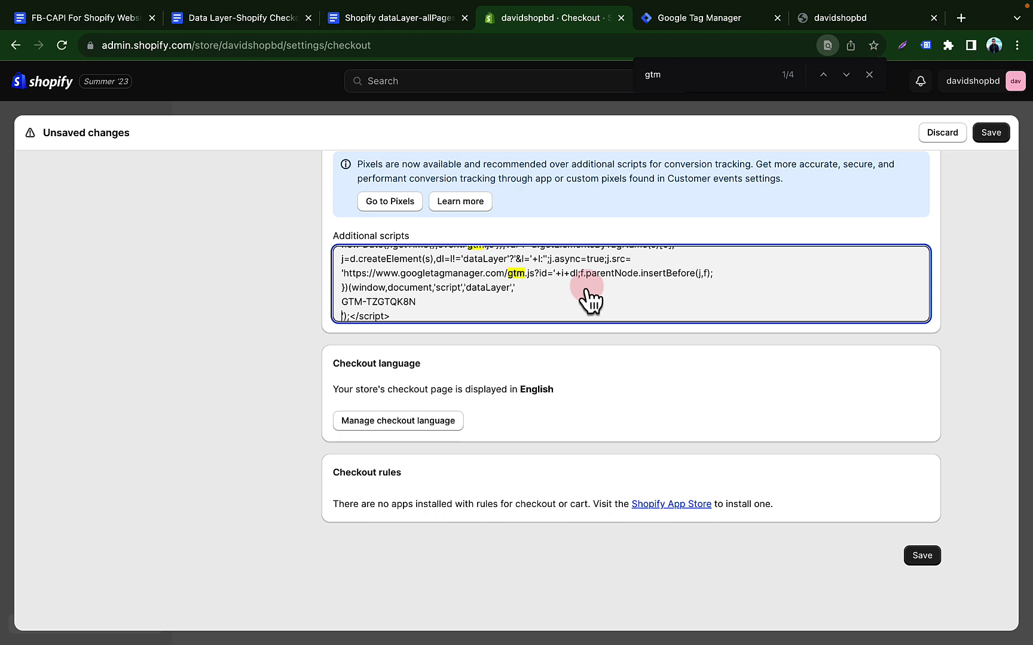
key("BackSpace")
left_click(342, 302)
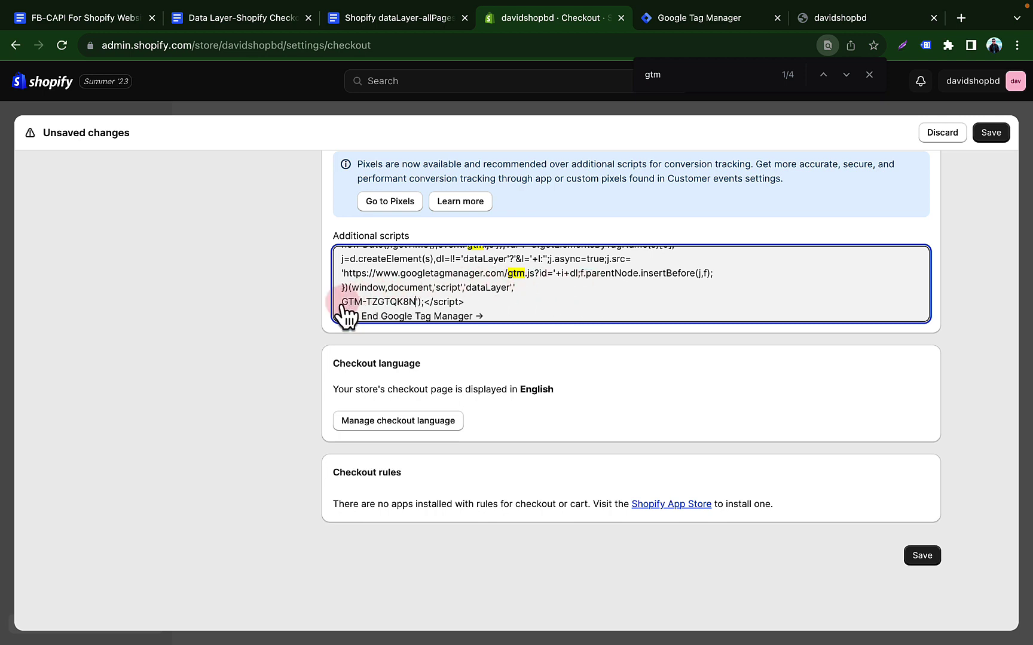
key("BackSpace")
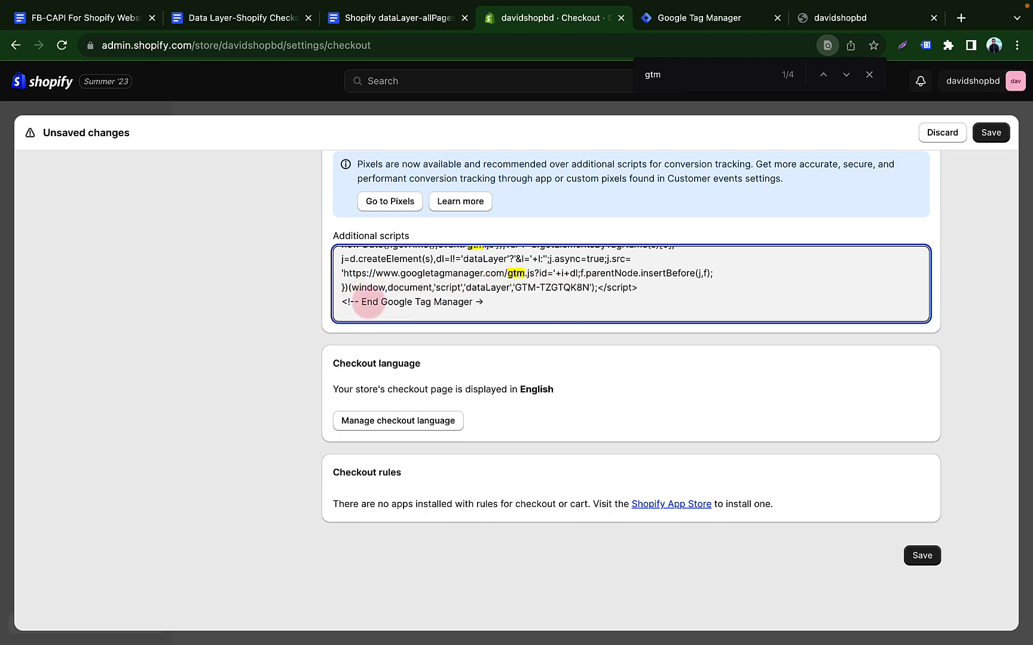
scroll(668, 293, "up", 5)
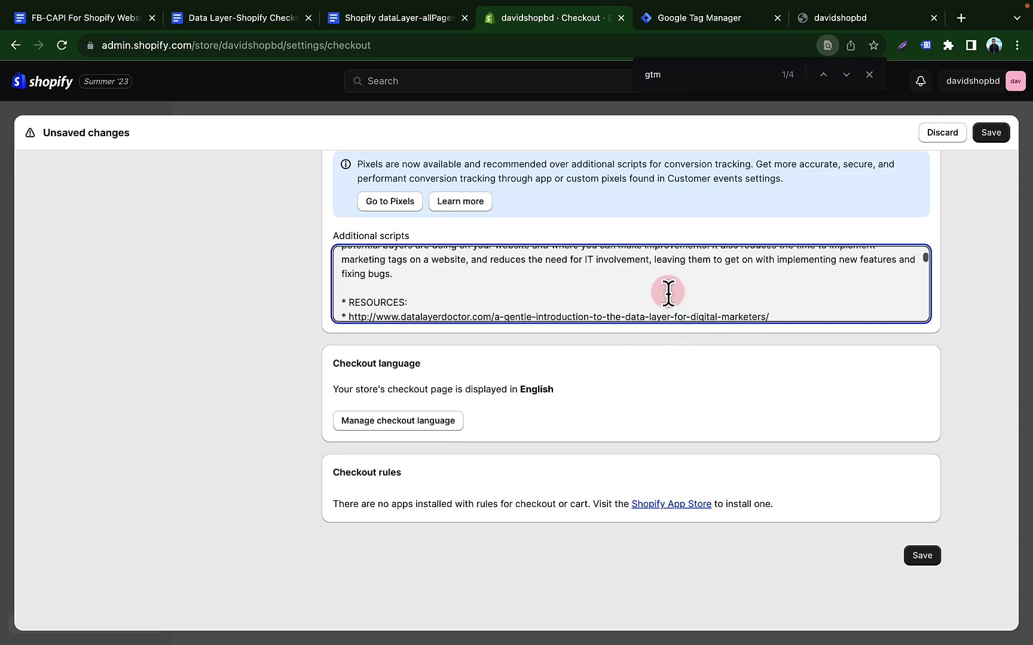
scroll(668, 293, "down", 15)
left_click(992, 132)
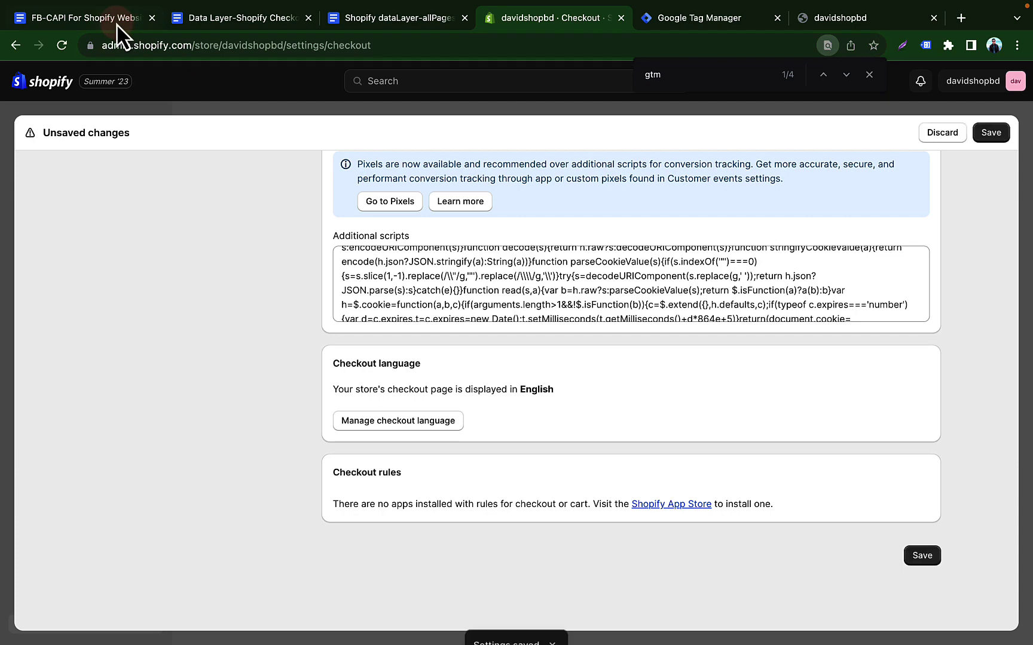
Scroll back up through the guide's theme.liquid setup steps.
left_click(84, 18)
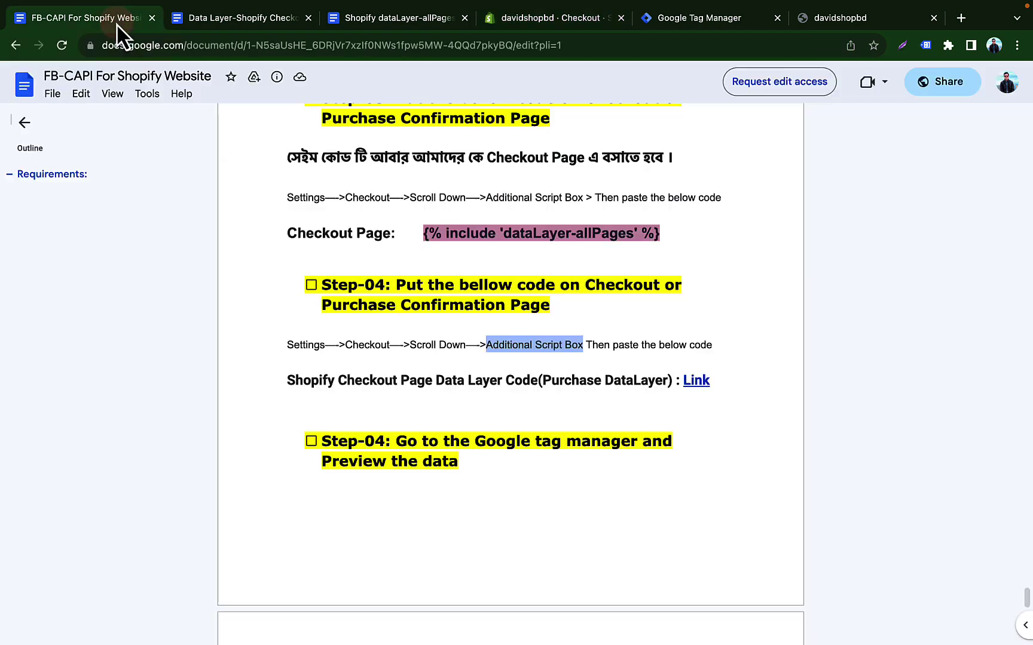
left_click(511, 423)
scroll(512, 423, "up", 5)
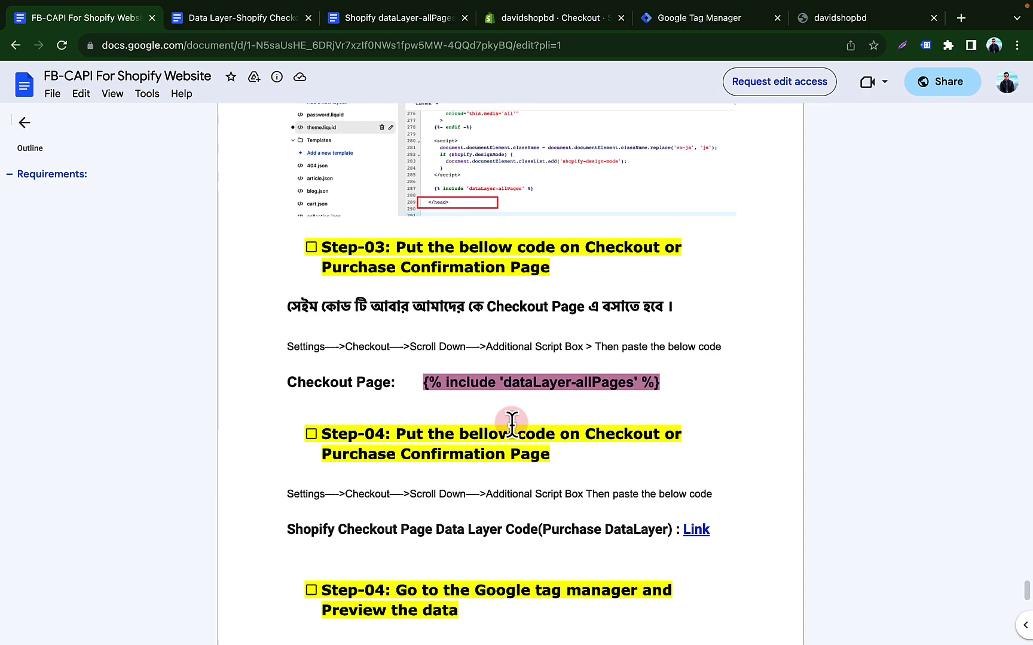
scroll(511, 422, "up", 12)
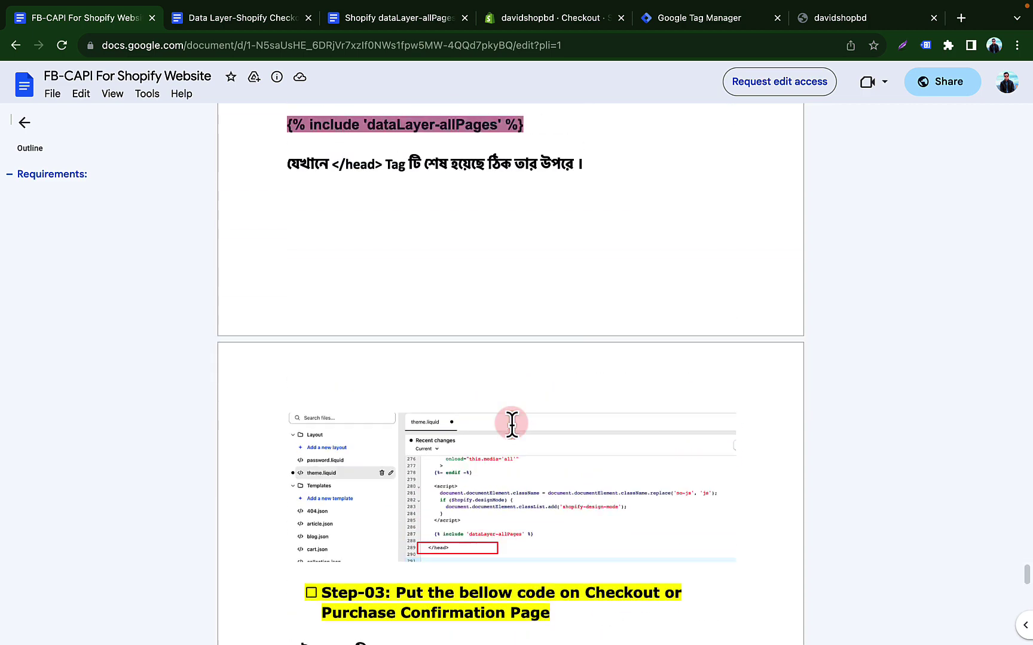
scroll(555, 245, "up", 4)
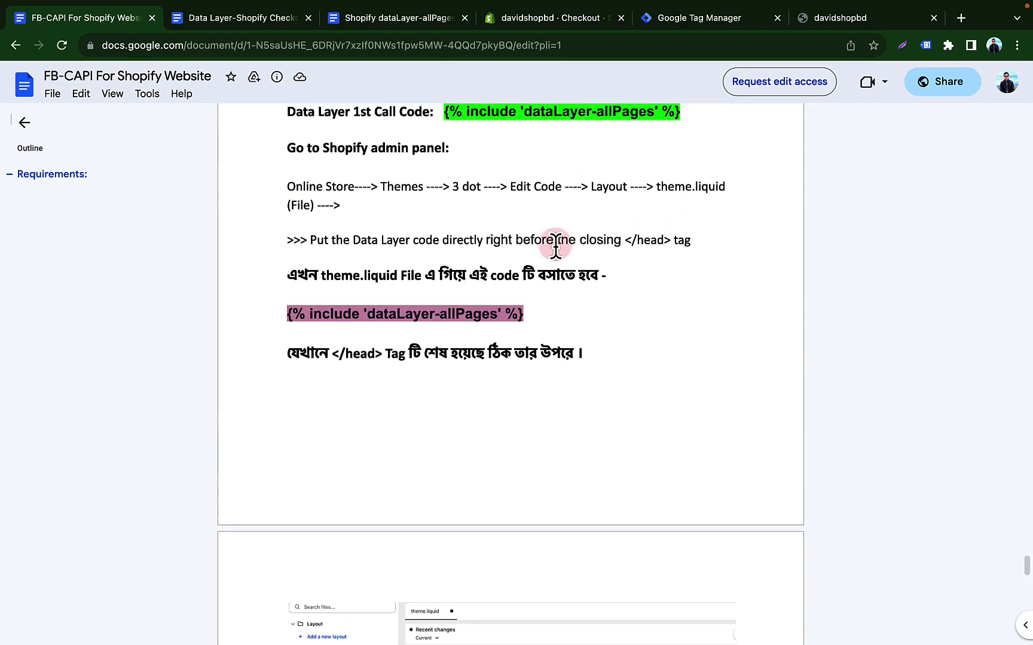
Check the saved Additional scripts code and close the checkout settings.
left_click(561, 21)
left_click(525, 274)
left_click(979, 173)
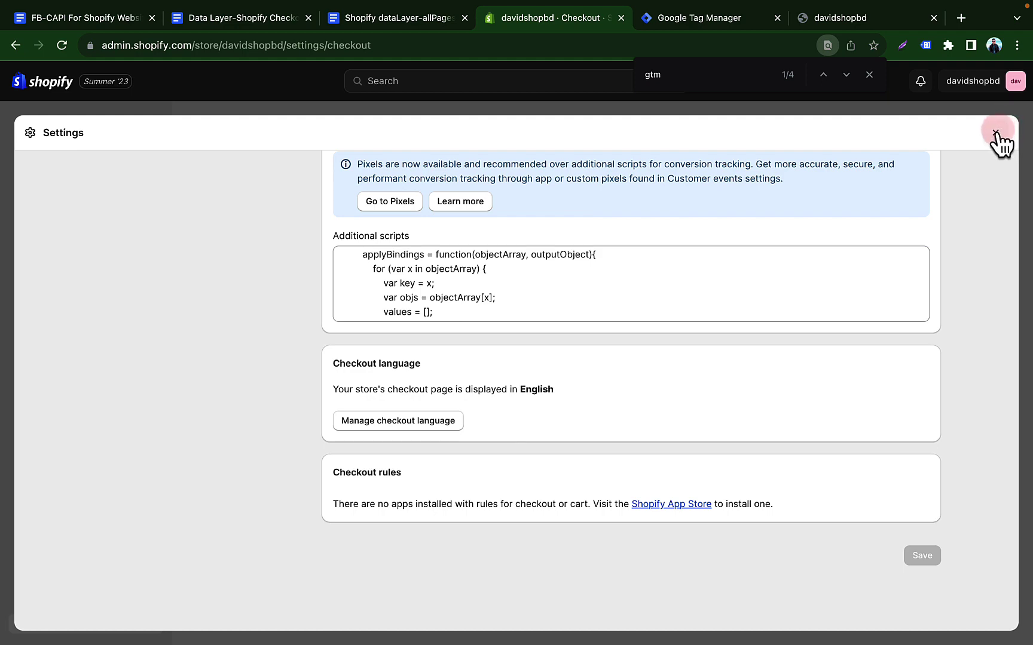
left_click(995, 133)
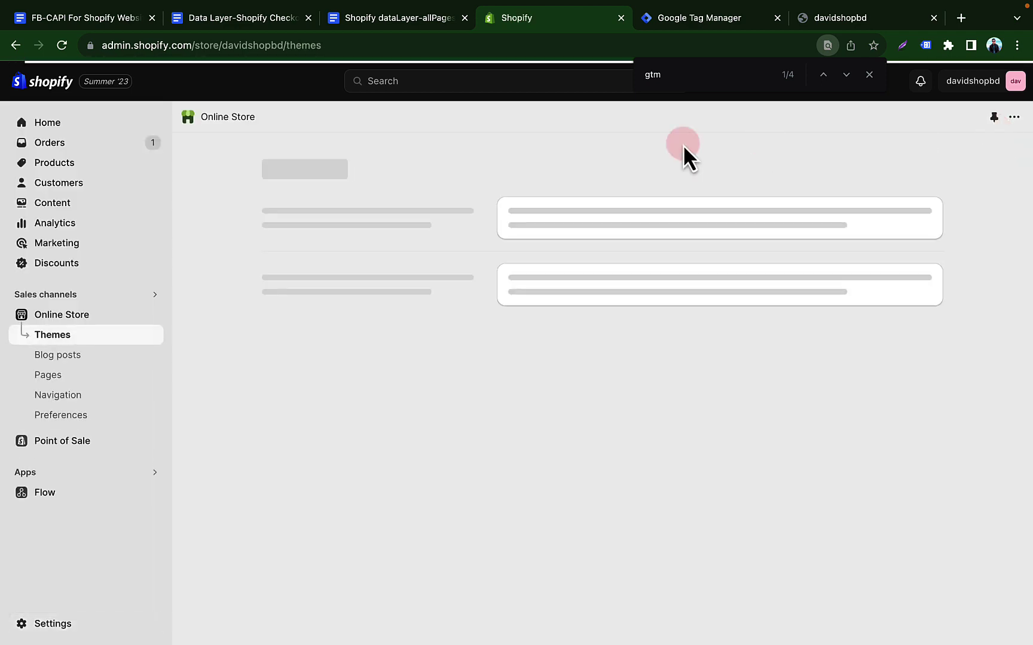
Start GTM preview for GTM-TZGTQK8N and connect Tag Assistant to davidshopbd.myshopify.com.
left_click(688, 27)
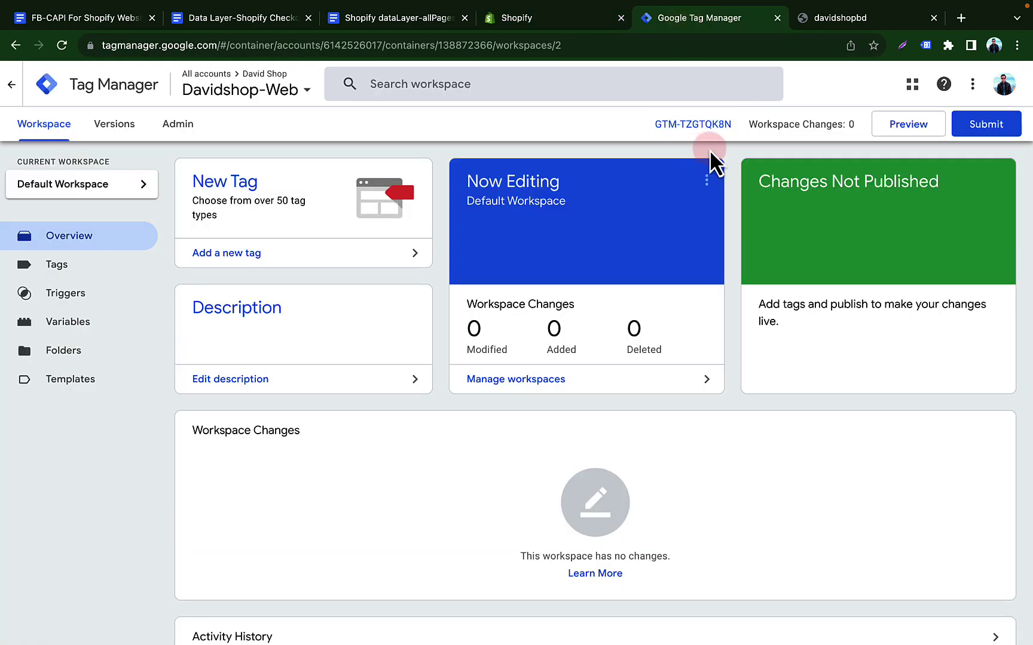
left_click(906, 135)
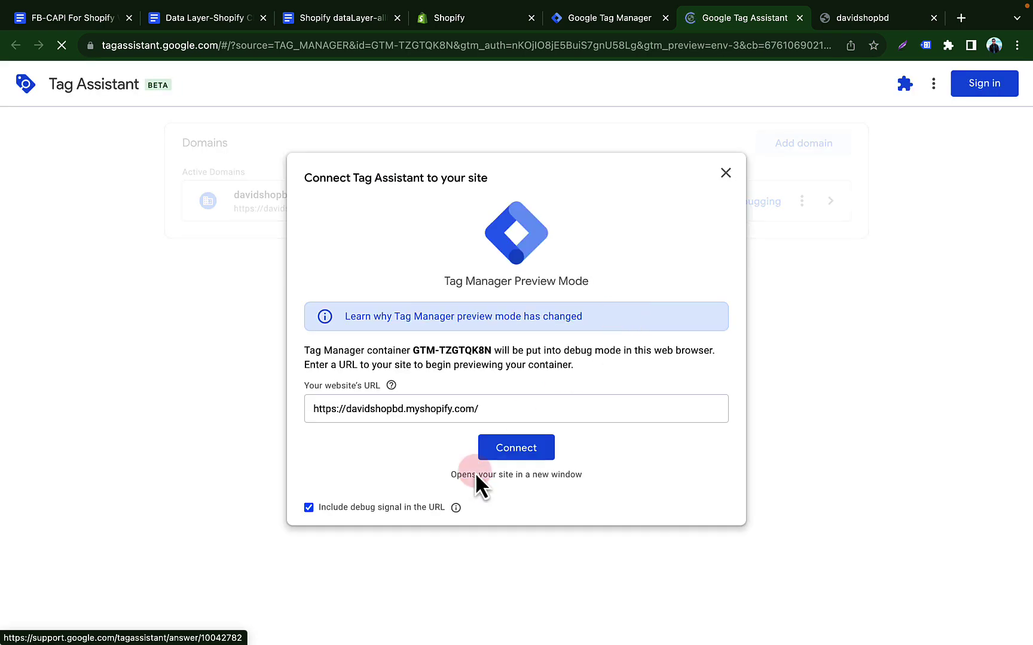
left_click(517, 451)
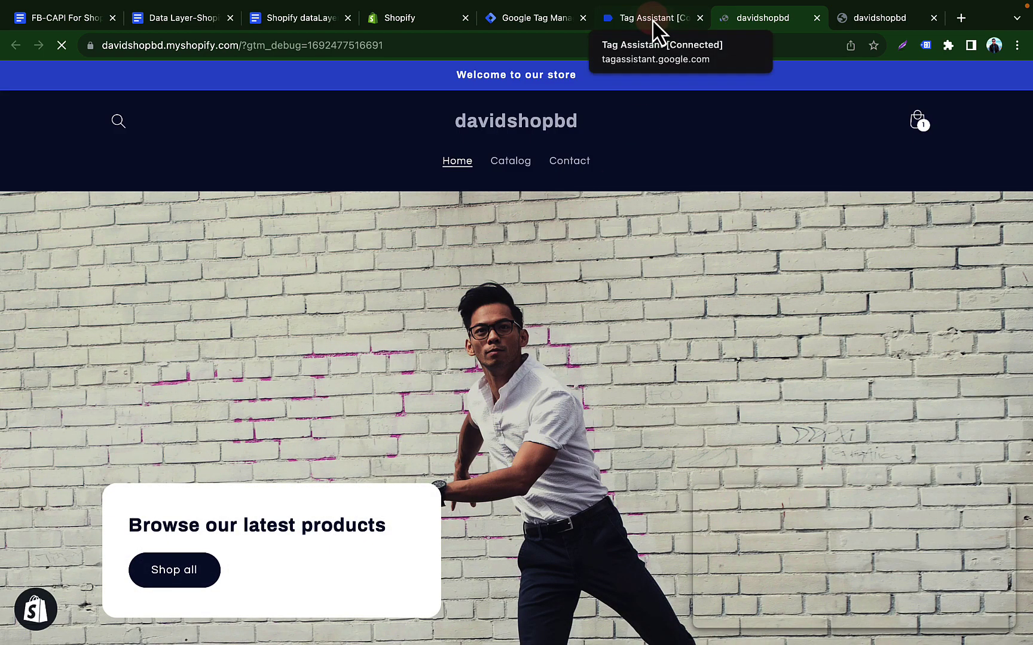
left_click(657, 19)
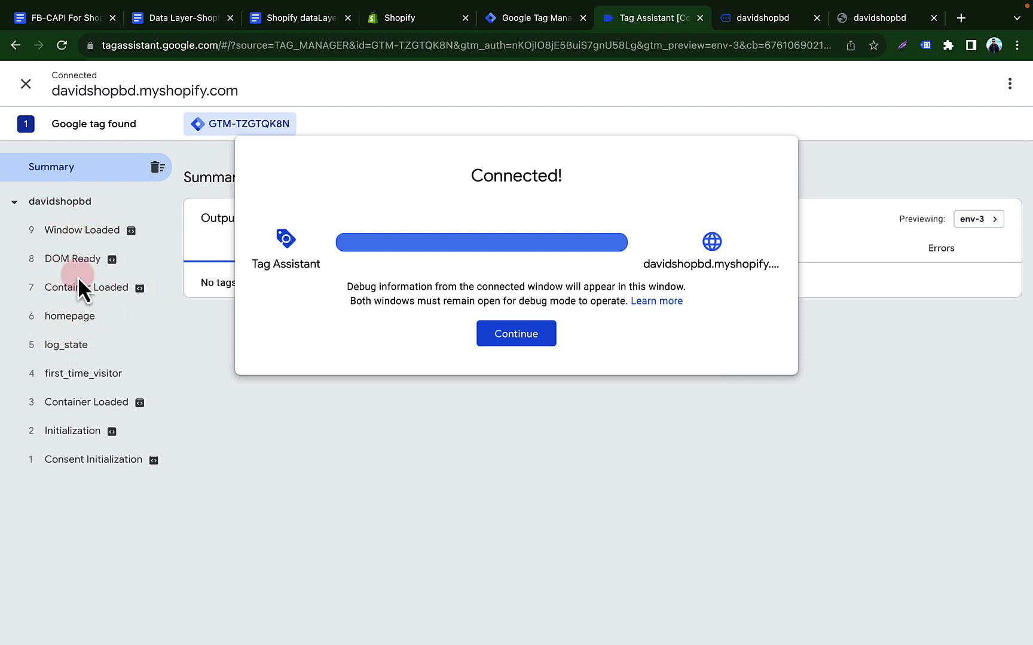
Dismiss the connection confirmation, show the Data Layer values, and switch to the debug-mode storefront.
left_click(502, 333)
left_click(625, 256)
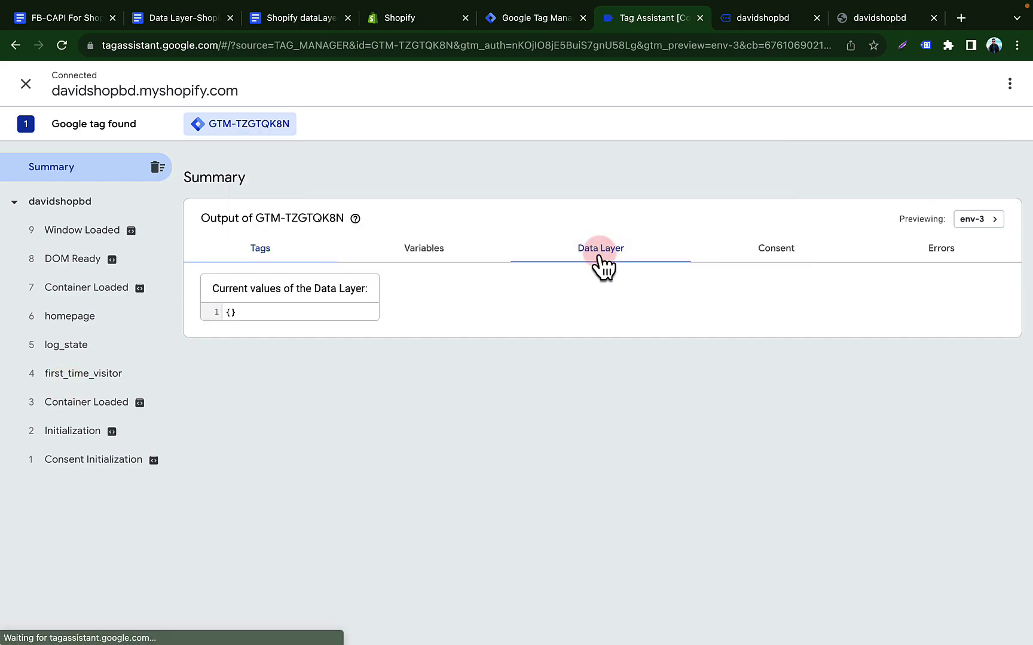
left_click(768, 20)
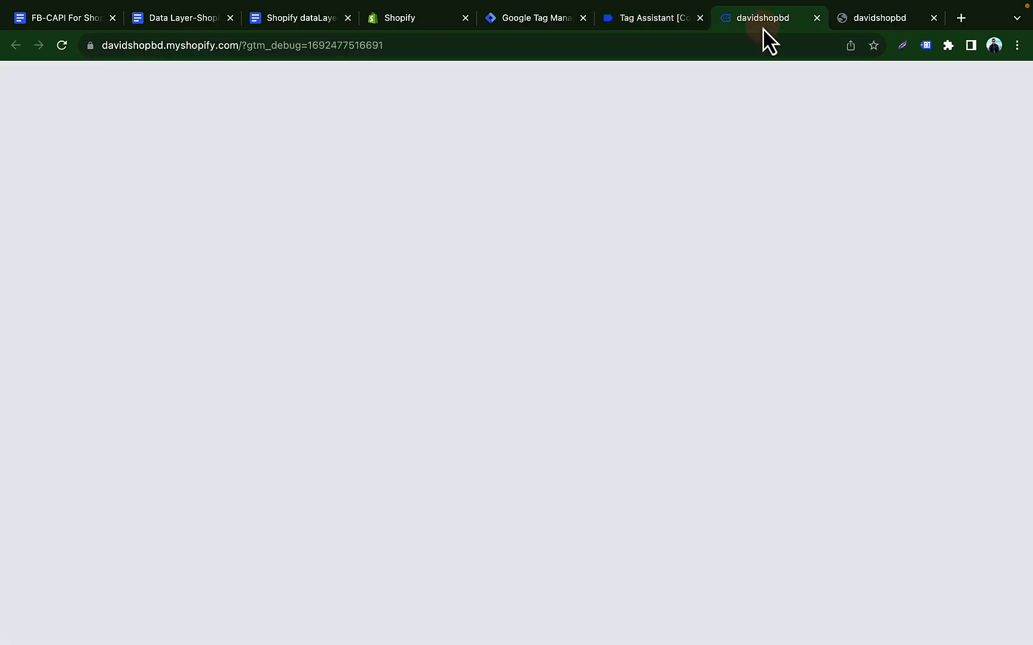
scroll(627, 313, "down", 10)
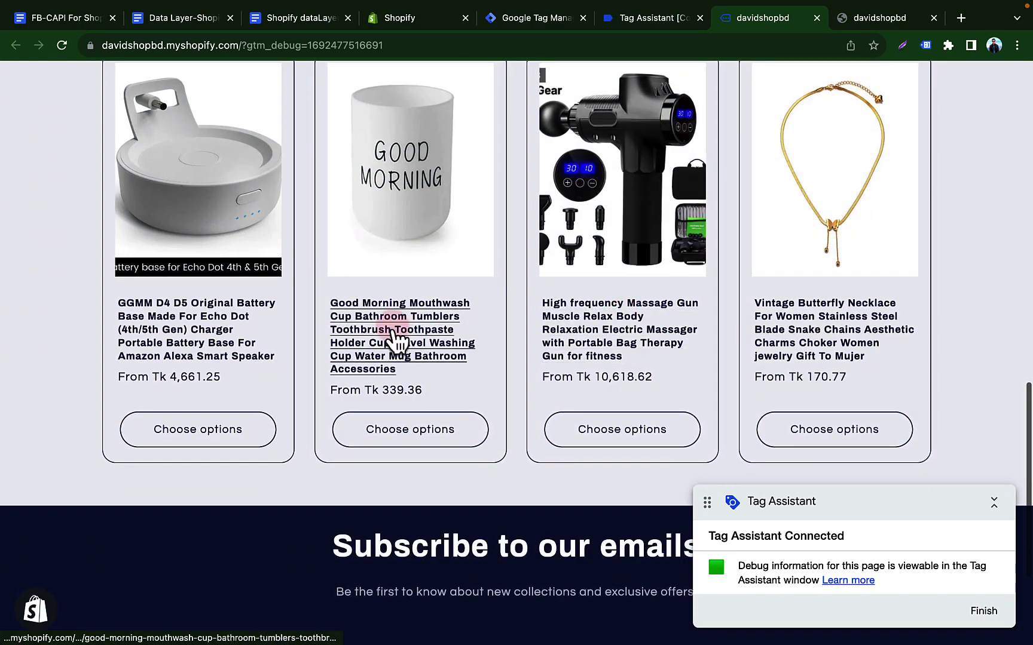
Add the Good Morning mug to the cart from its product page, then return to Tag Assistant.
left_click(405, 325)
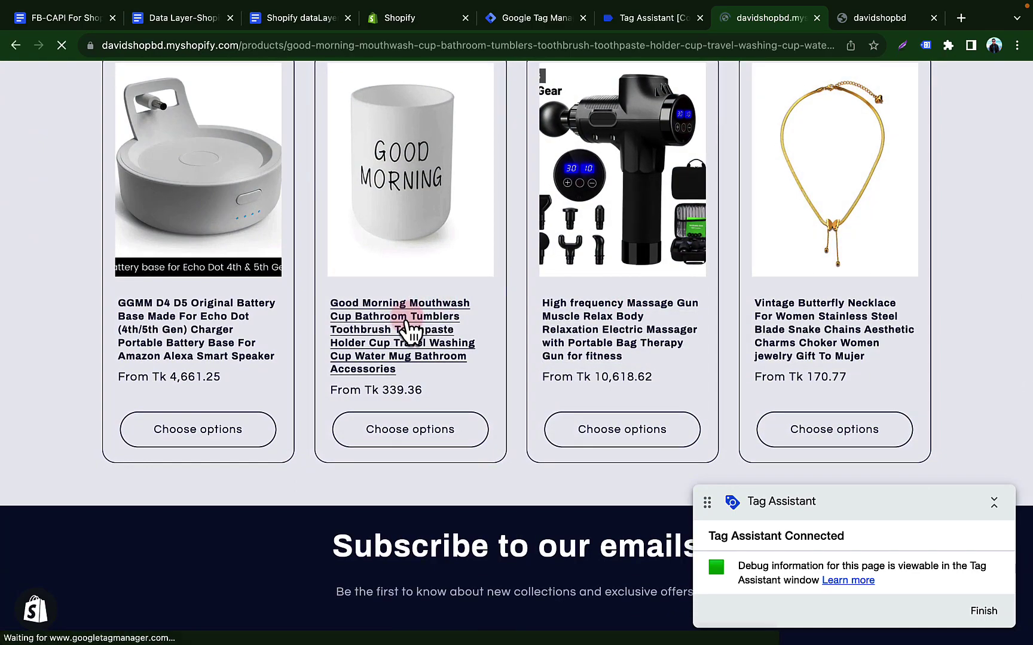
scroll(630, 354, "down", 7)
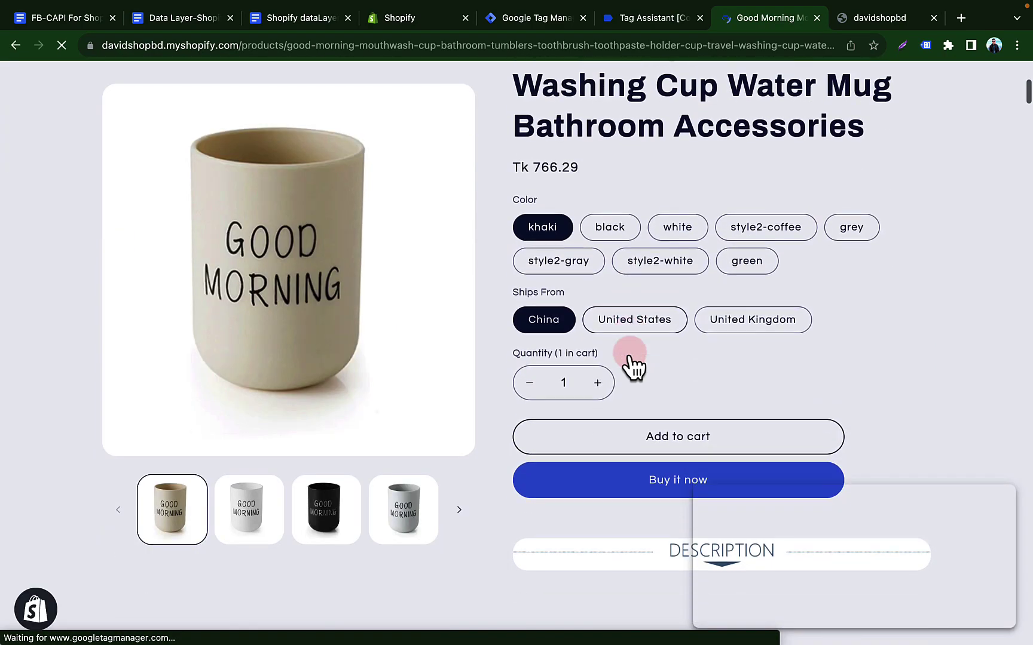
left_click(700, 391)
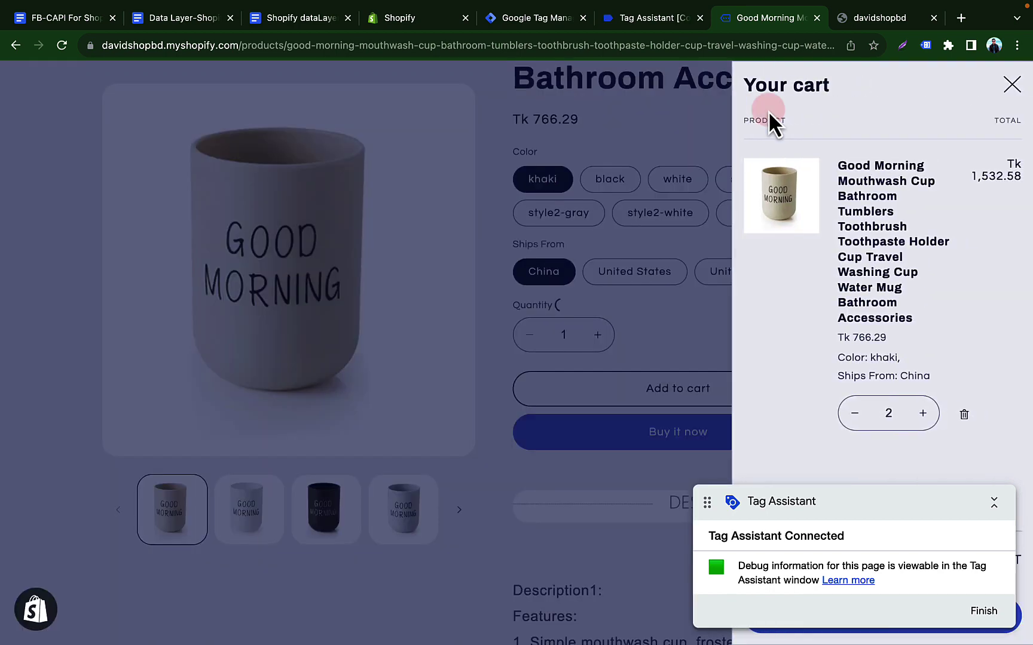
left_click(647, 17)
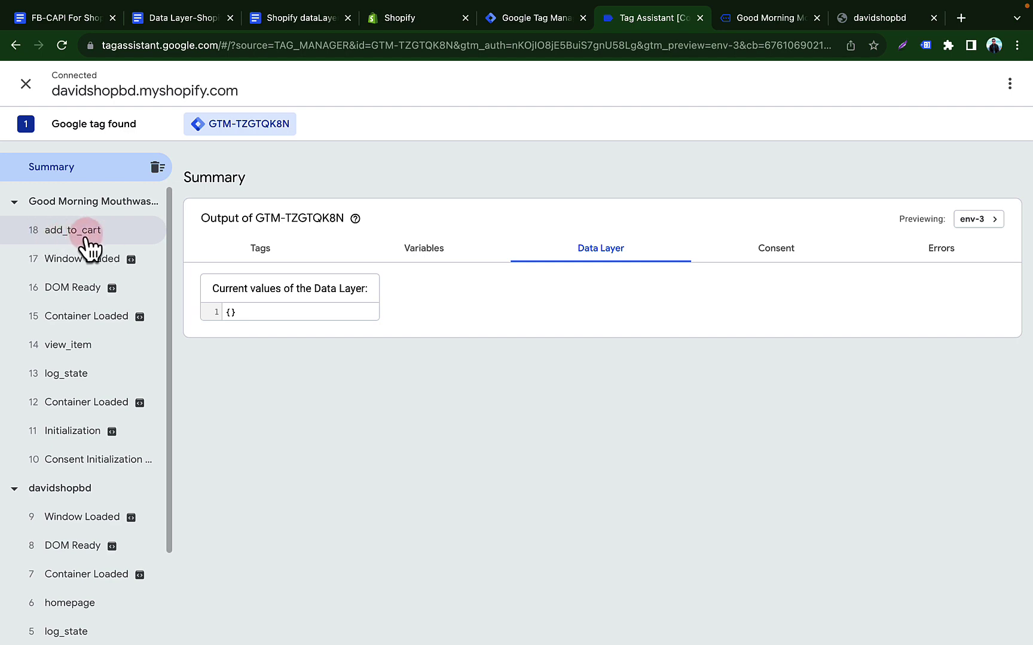
Inspect the add_to_cart event's Data Layer values, highlighting the add_to_cart event name.
left_click(69, 235)
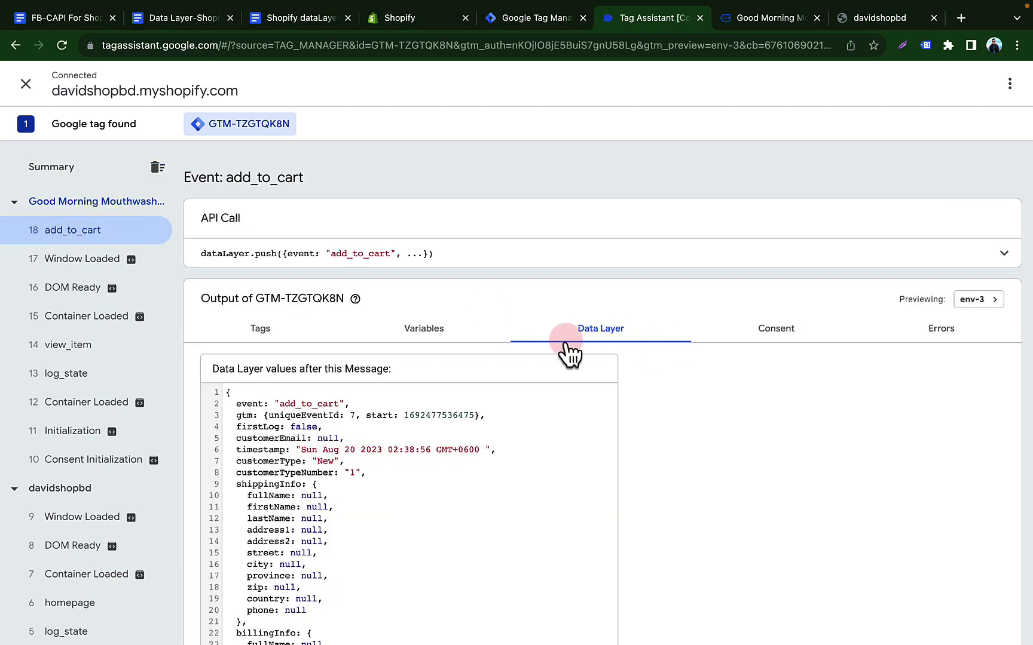
scroll(562, 352, "down", 3)
left_click(588, 221)
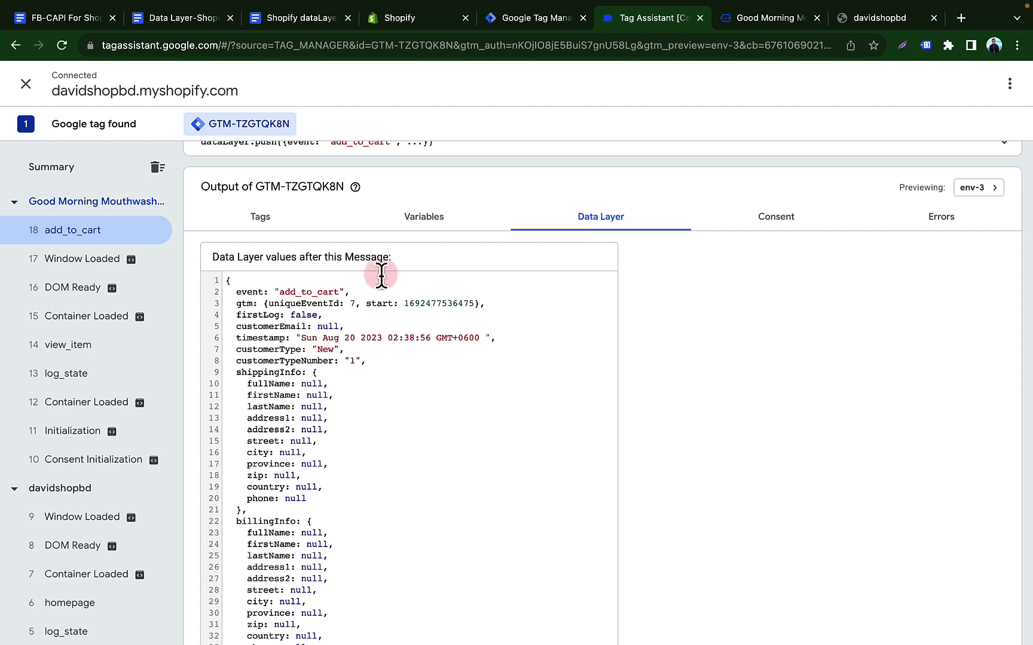
left_click(246, 292)
left_click_drag(282, 292, 340, 293)
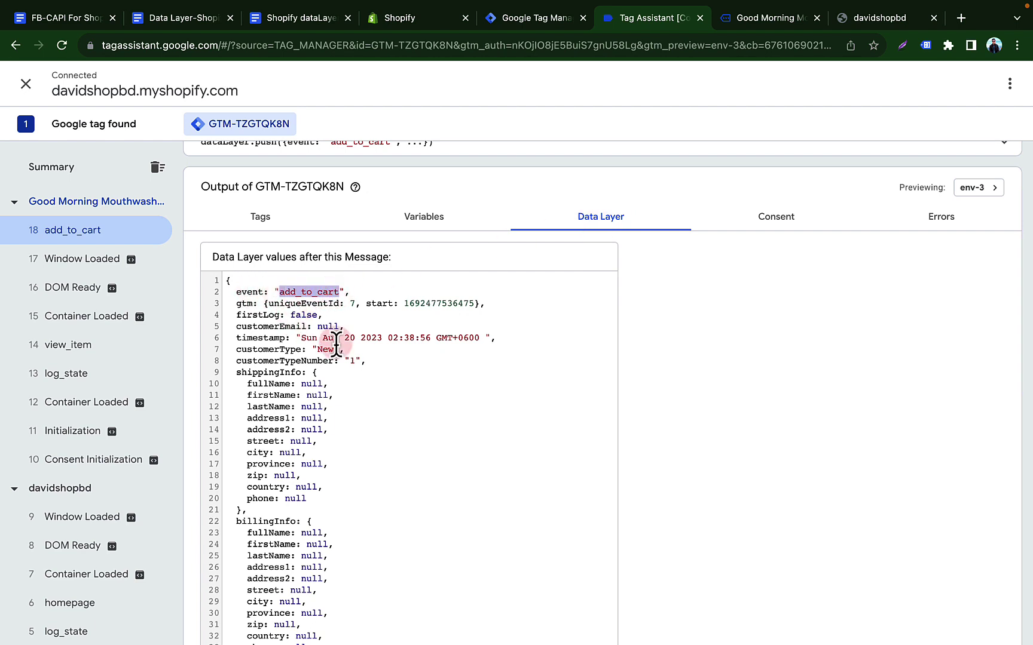
Review the view_item and first_time_visitor Data Layer payloads, including pageType "Landing".
left_click(78, 345)
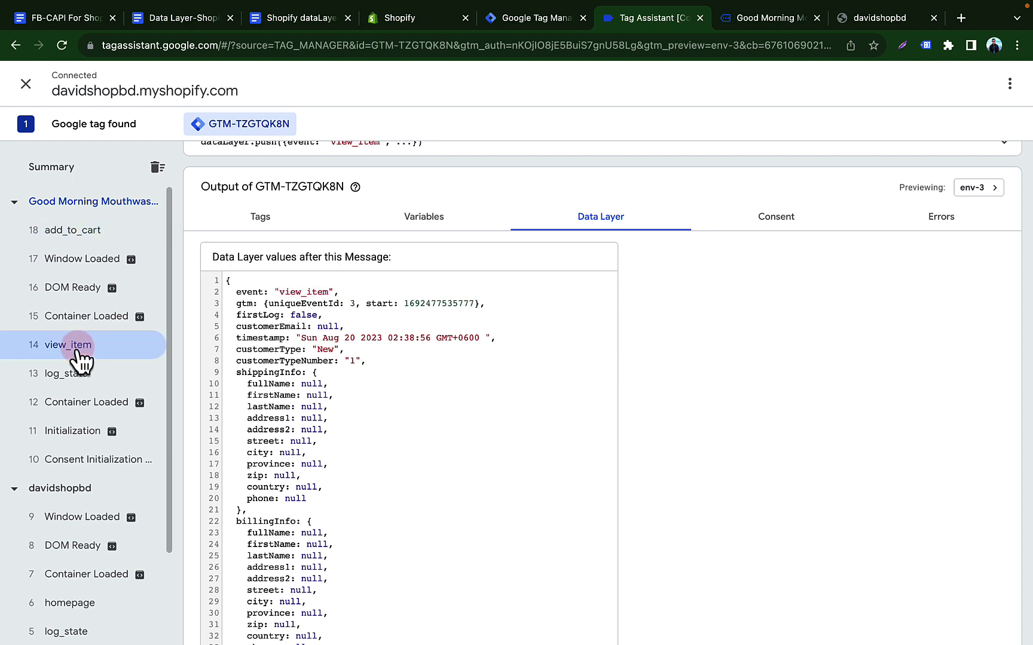
scroll(84, 419, "down", 4)
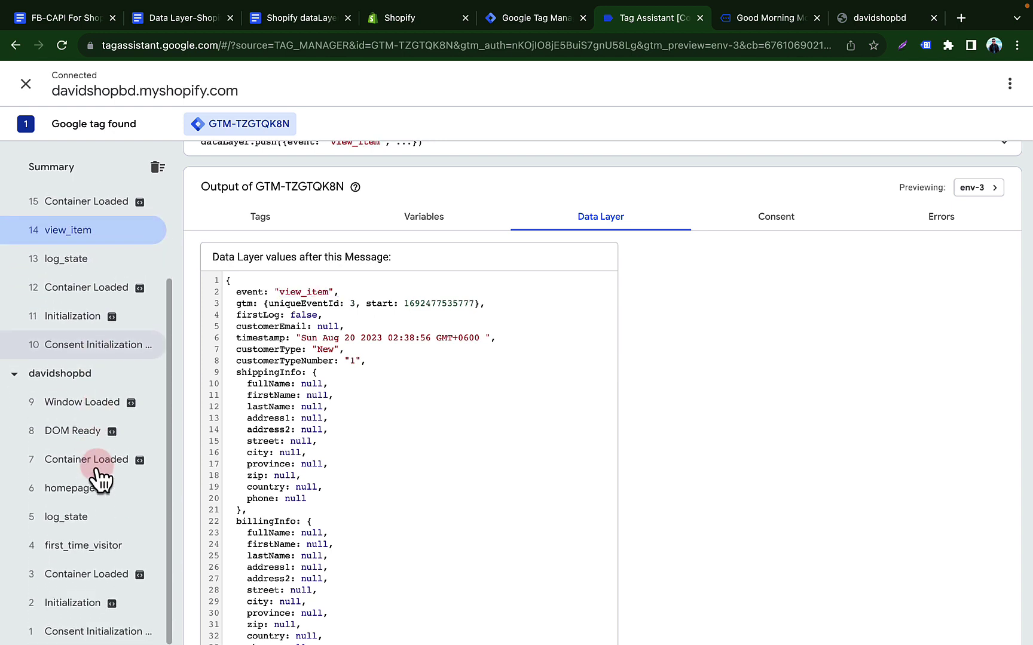
left_click(101, 541)
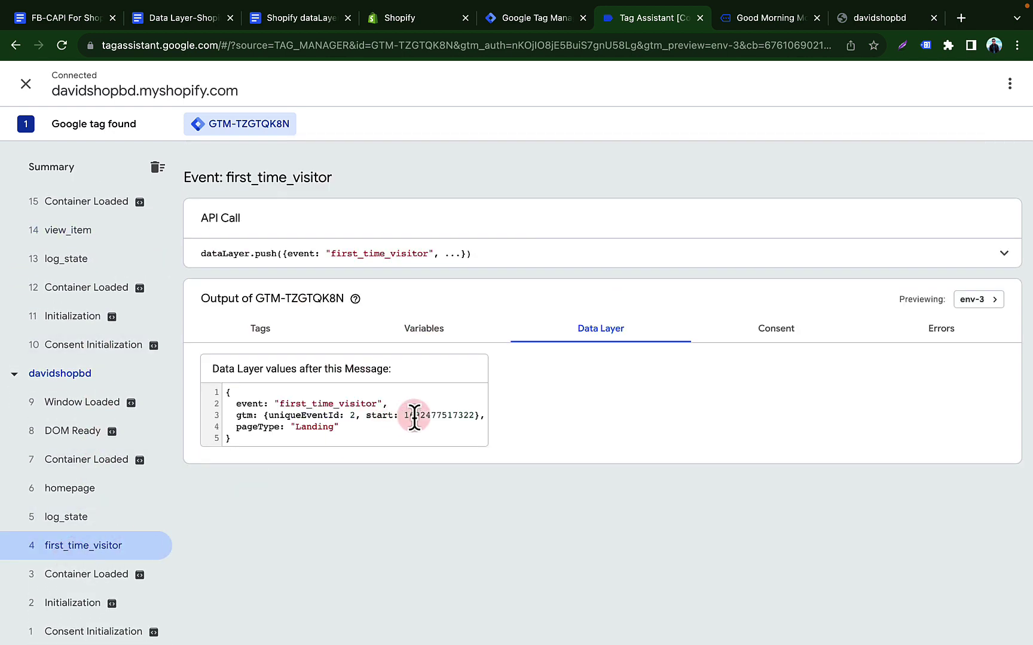
left_click(521, 356)
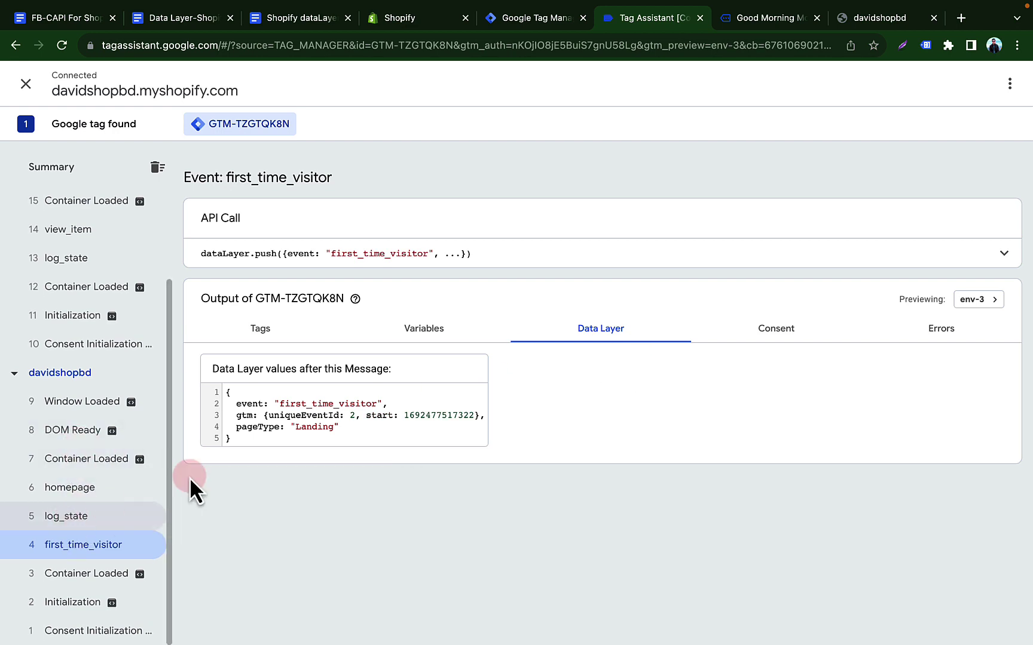
left_click(619, 340)
left_click(320, 409)
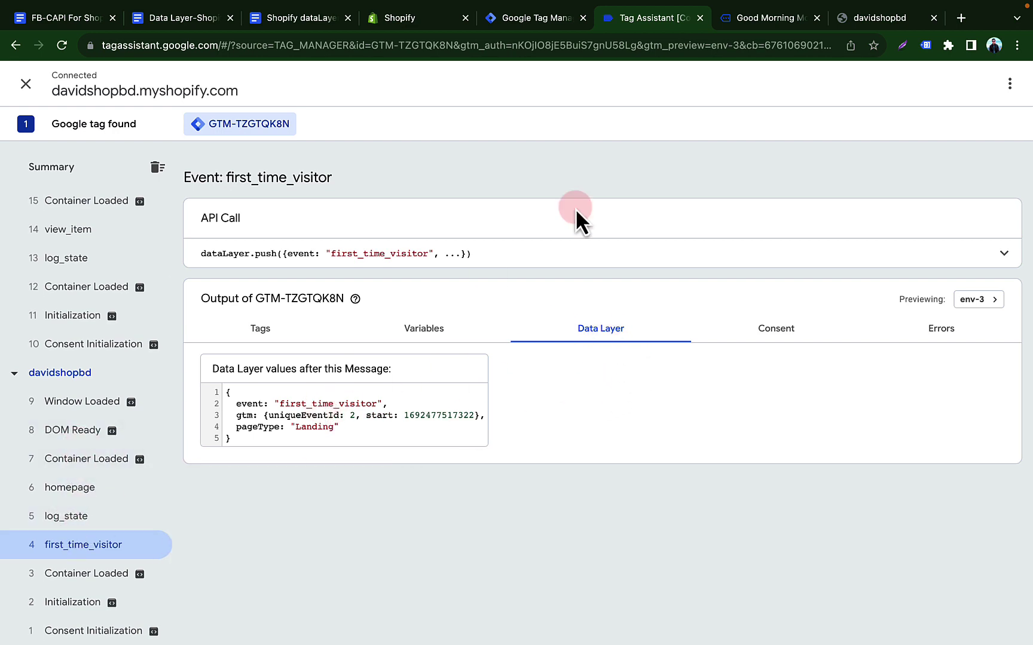